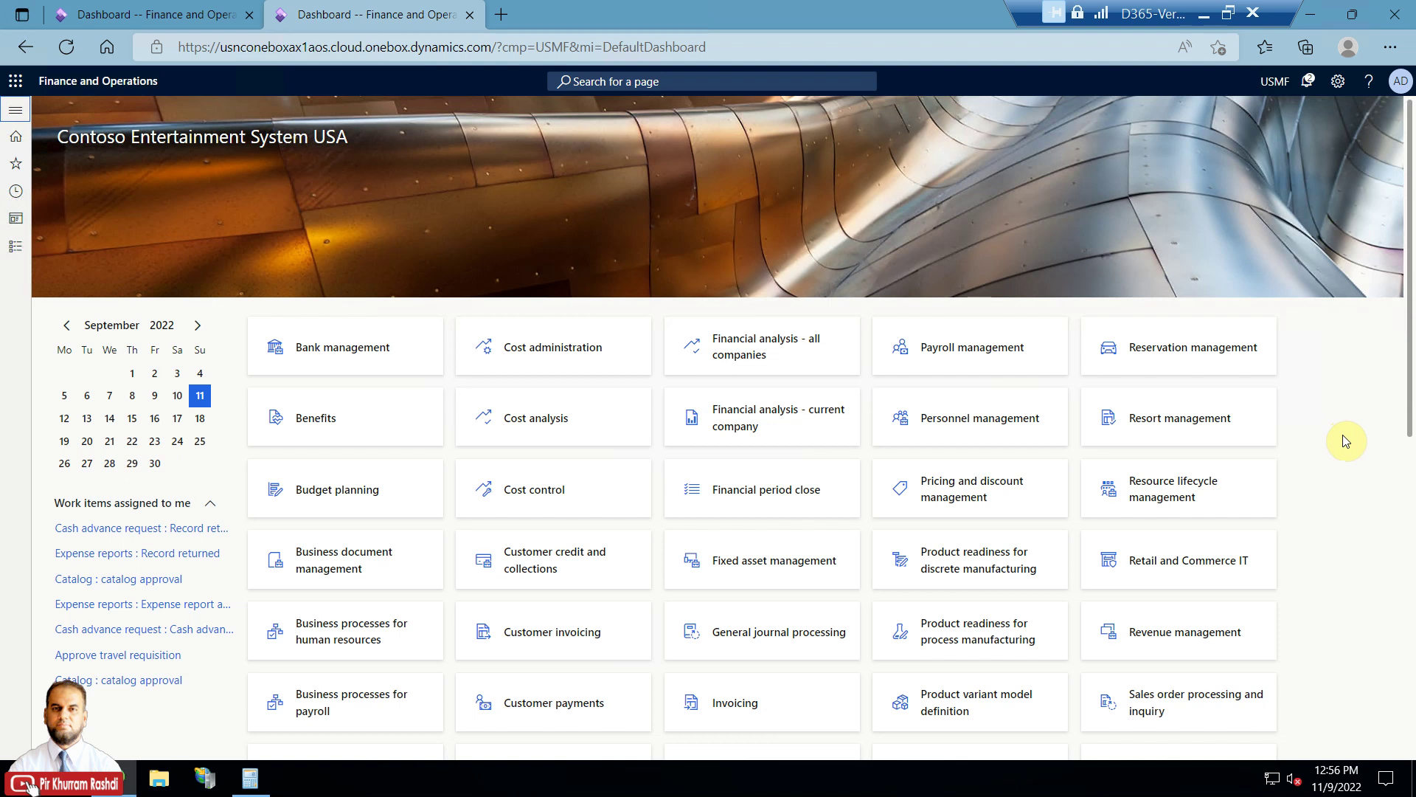
# From the fixed assets list, open the books of asset COMP-000009 (Computers).
pyautogui.click(16, 247)
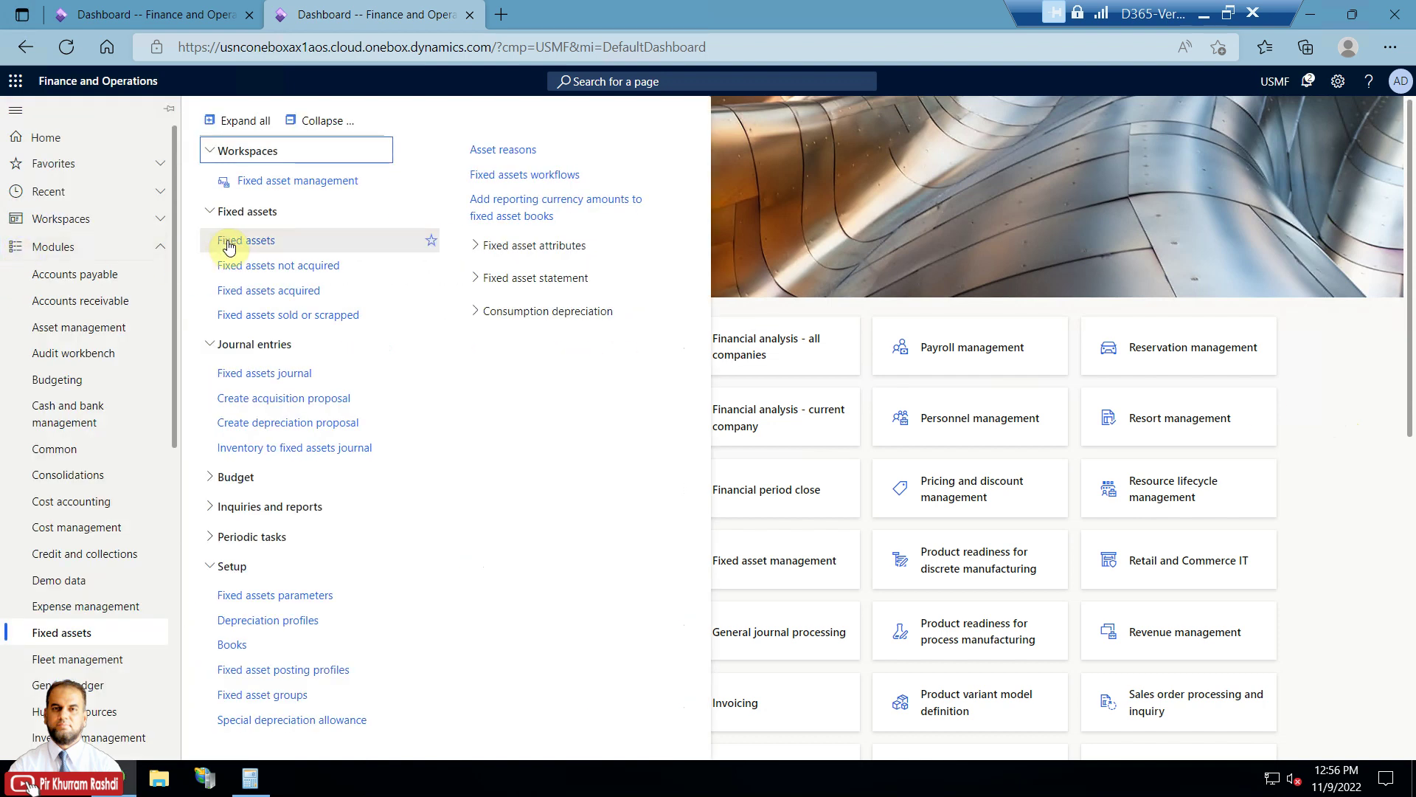
pyautogui.click(229, 242)
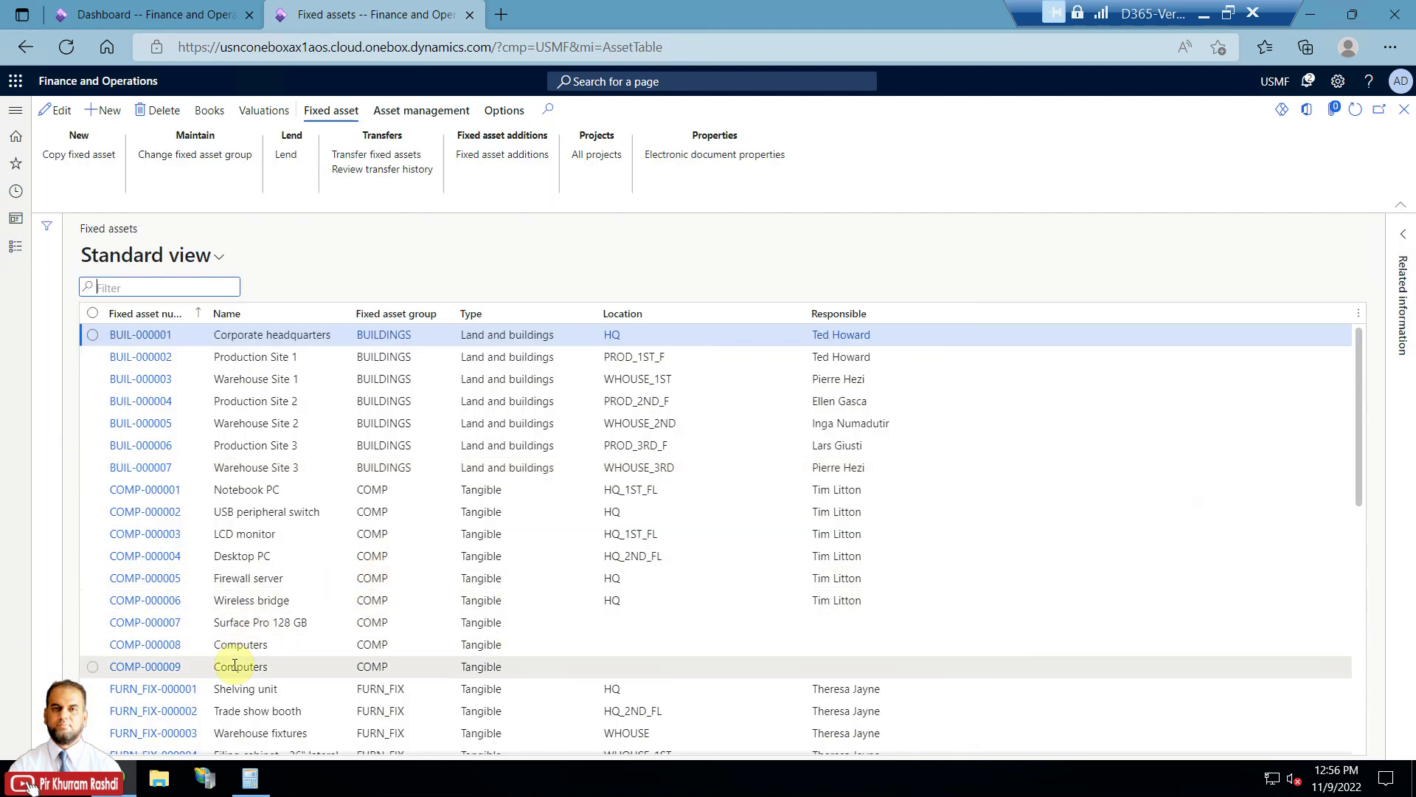
pyautogui.click(235, 665)
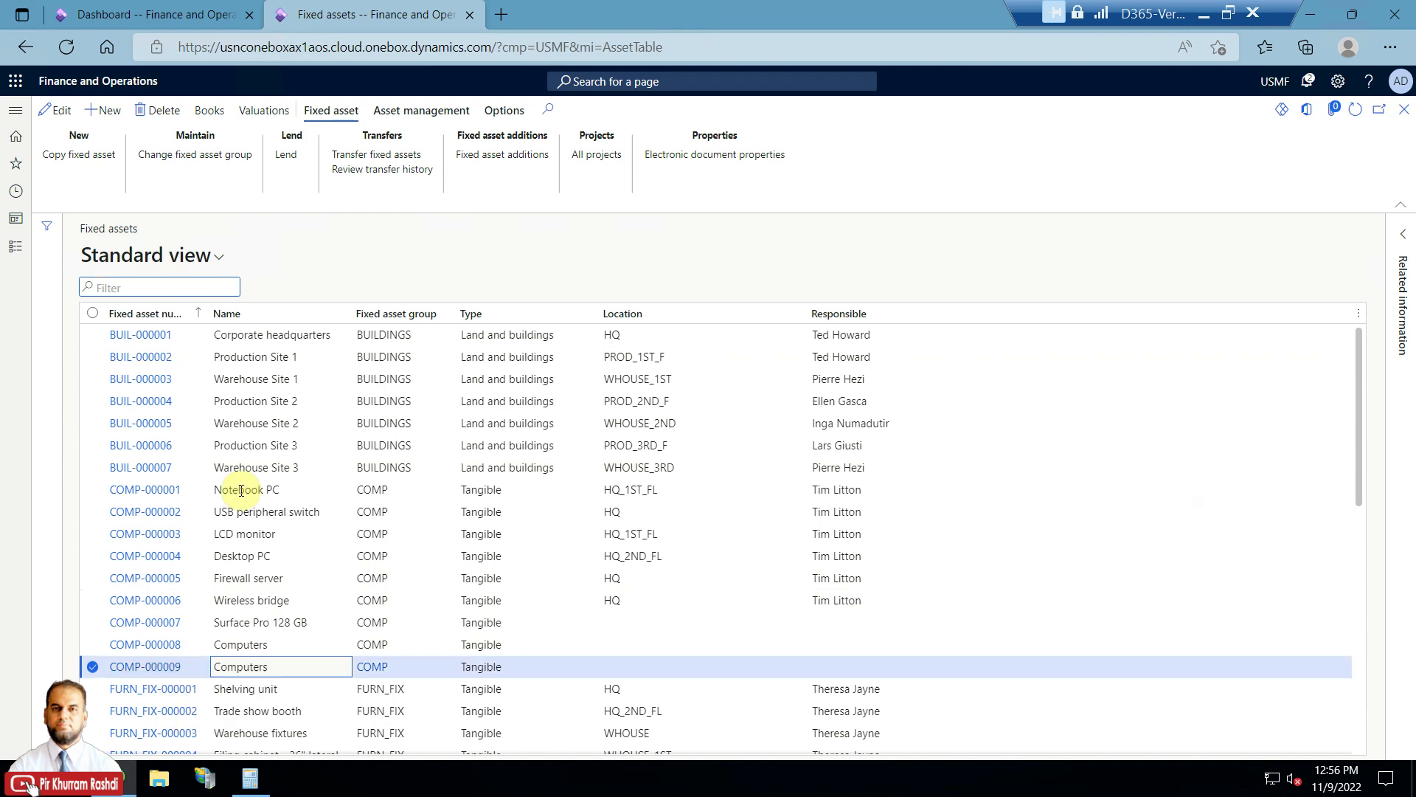
pyautogui.click(212, 110)
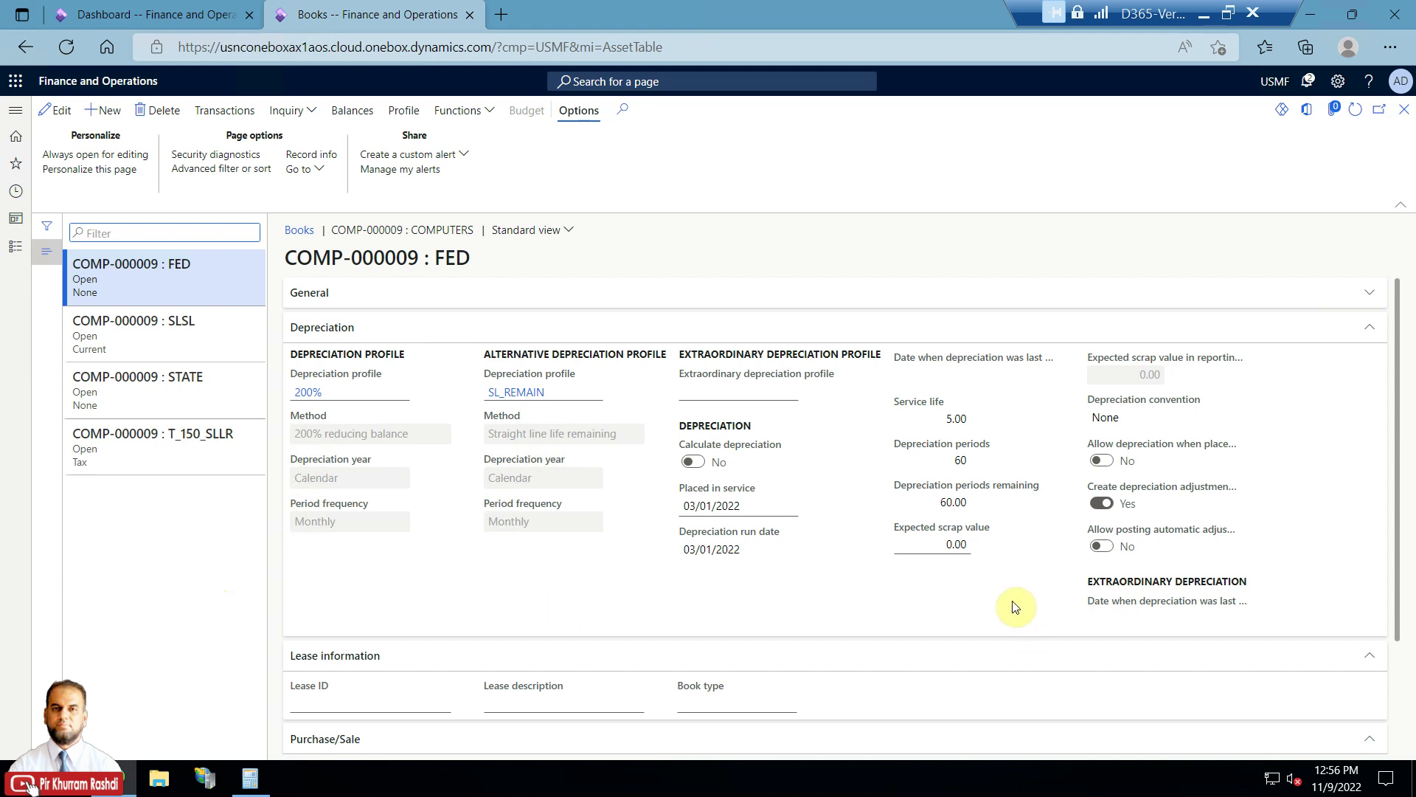
# Review the depreciation settings of the asset's FED, SLSL, STATE and T_150_SLLR books.
pyautogui.click(956, 461)
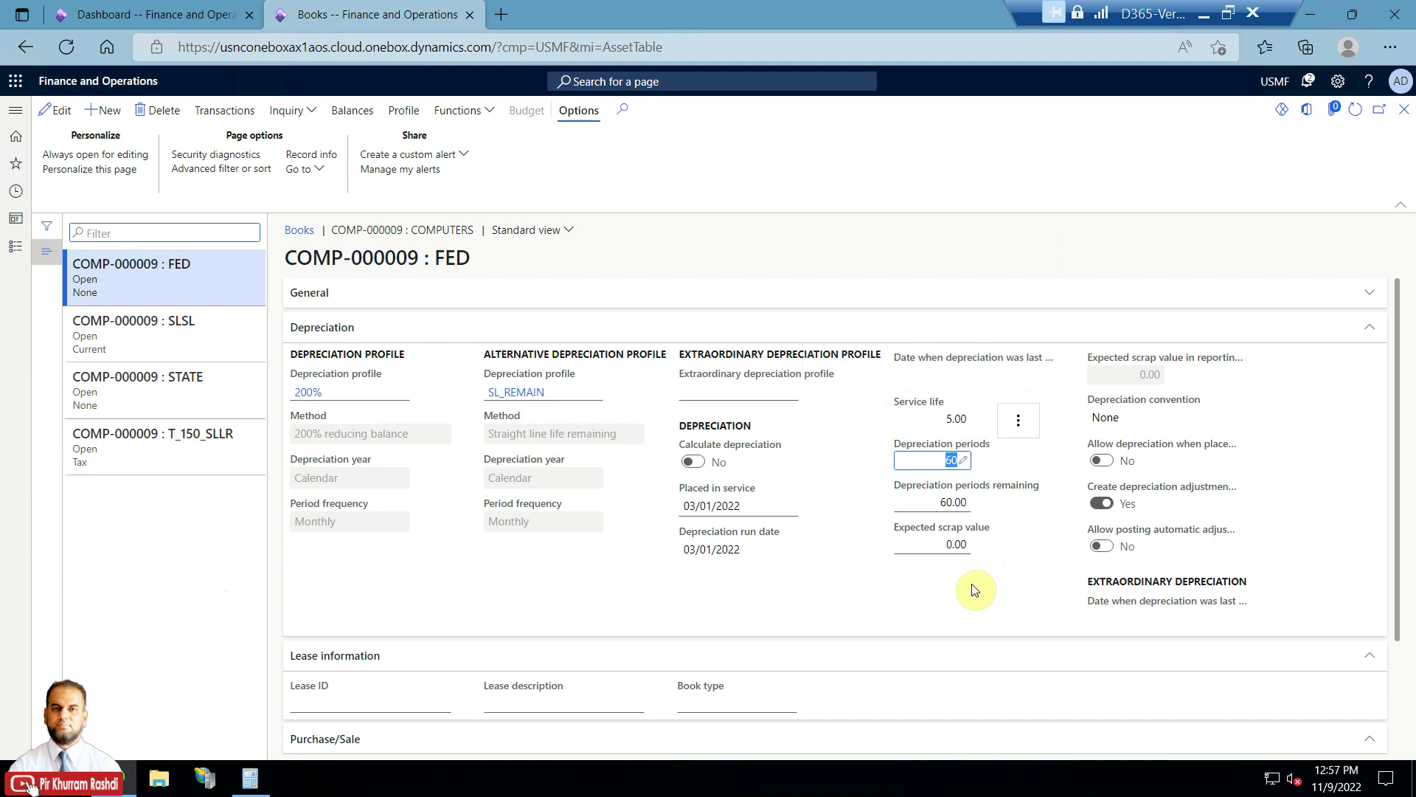
pyautogui.click(151, 336)
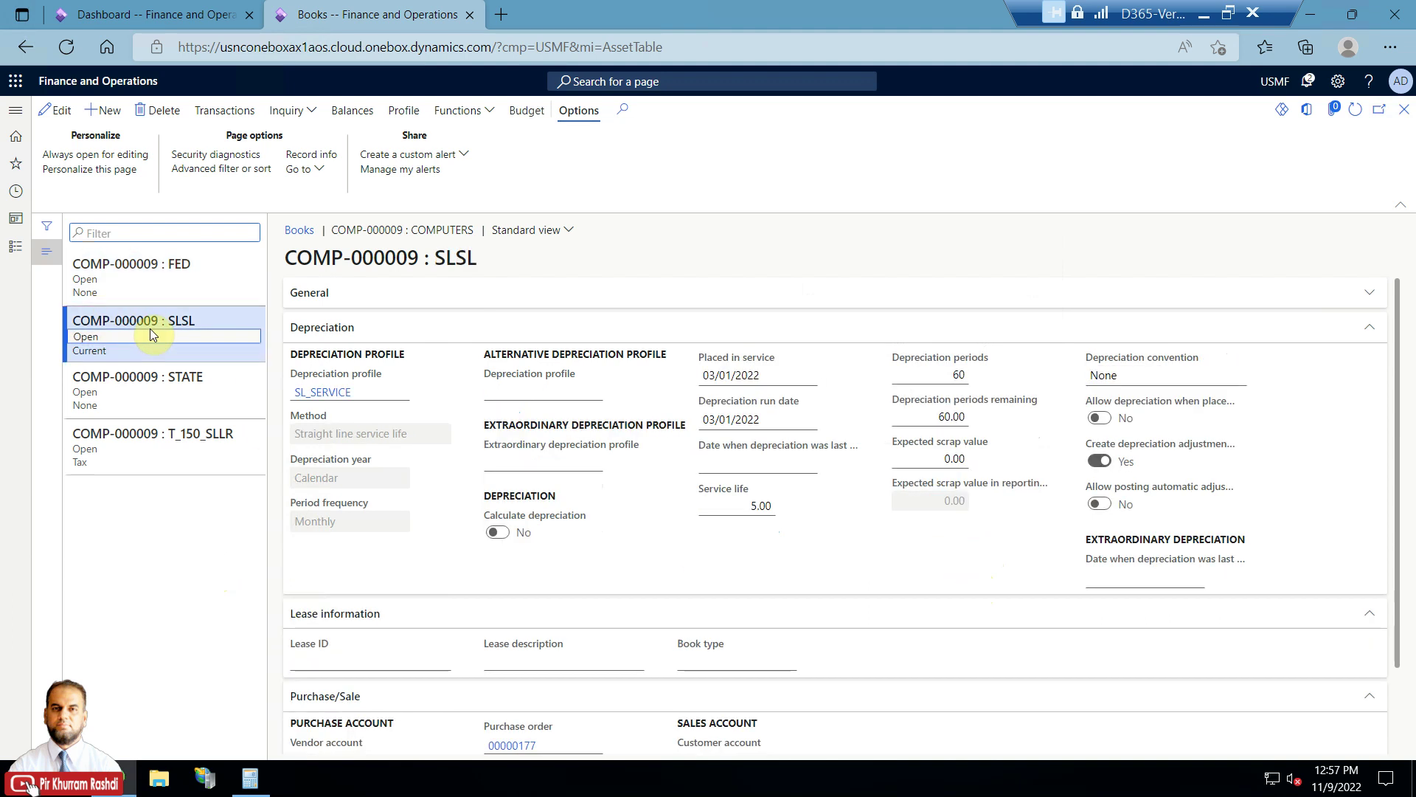
pyautogui.click(144, 377)
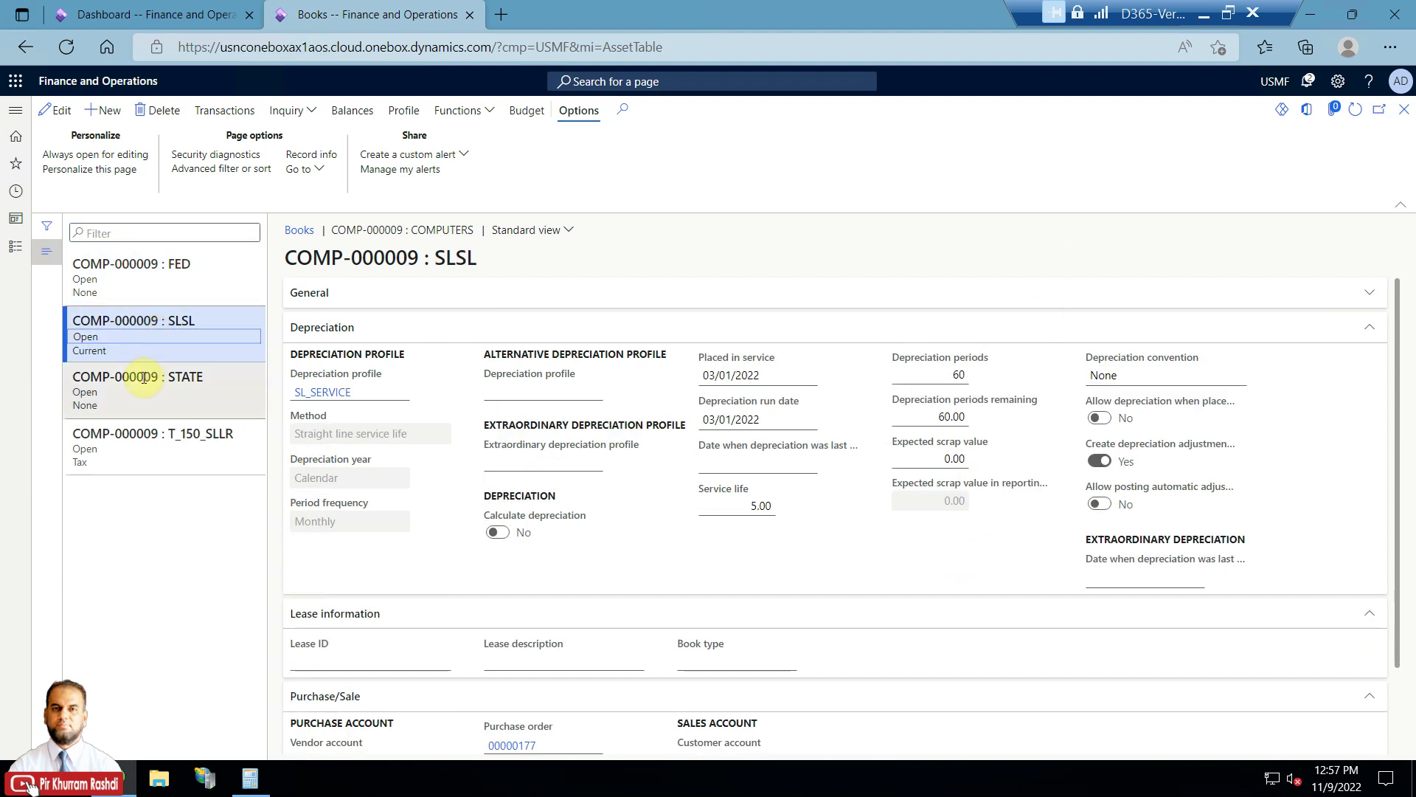
pyautogui.click(156, 457)
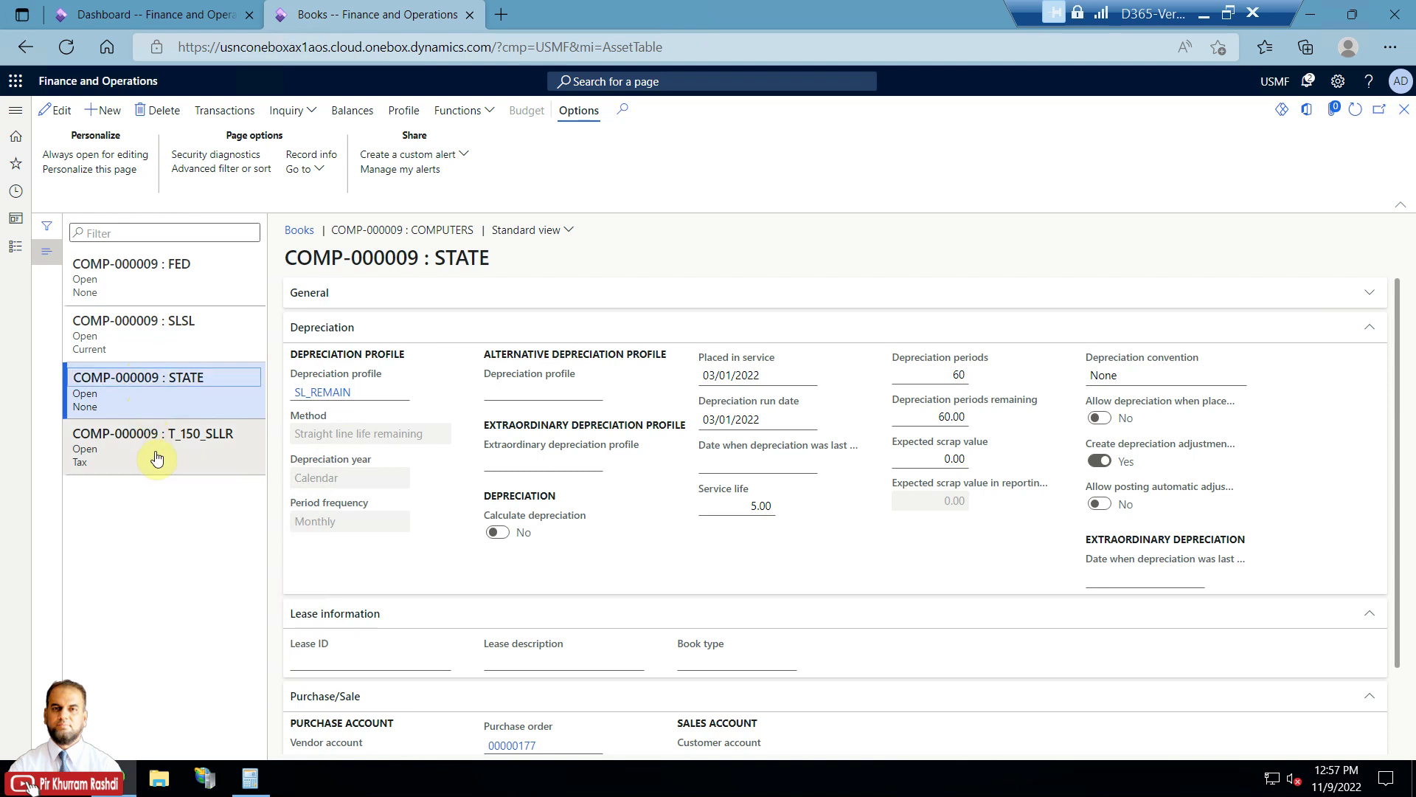
pyautogui.click(162, 376)
pyautogui.click(163, 338)
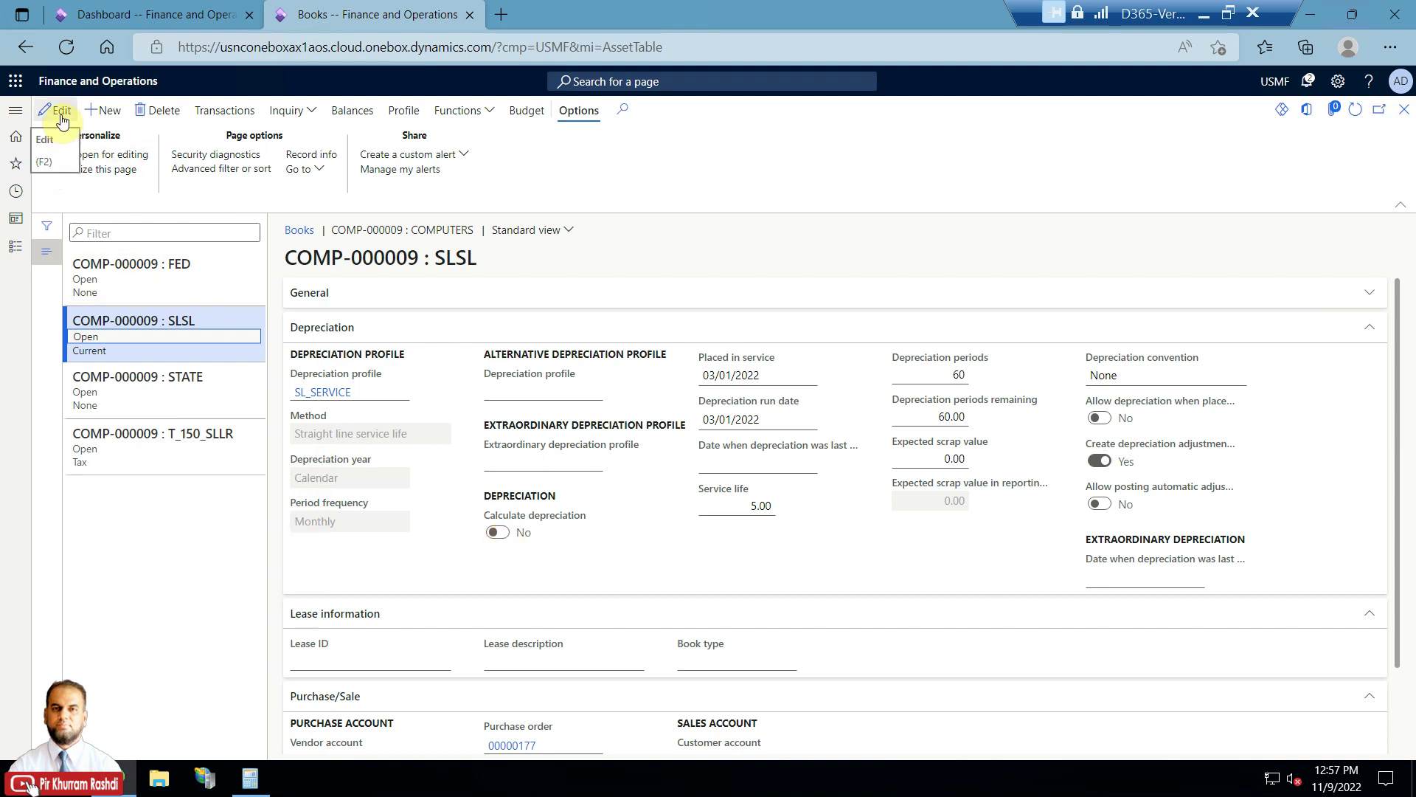
# Enable Calculate depreciation on the SLSL book of COMP-000009, then return to the fixed assets list.
pyautogui.click(1404, 109)
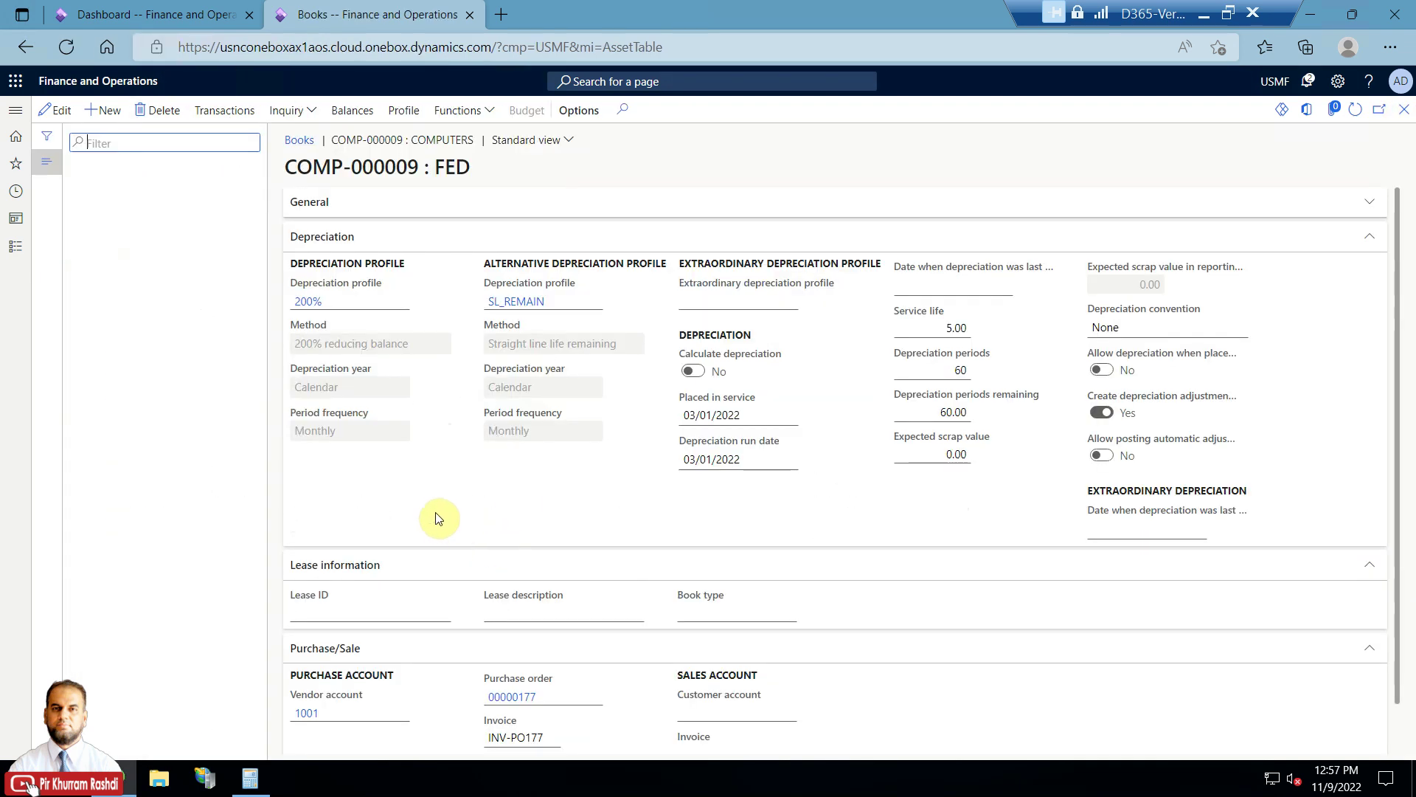
pyautogui.click(183, 339)
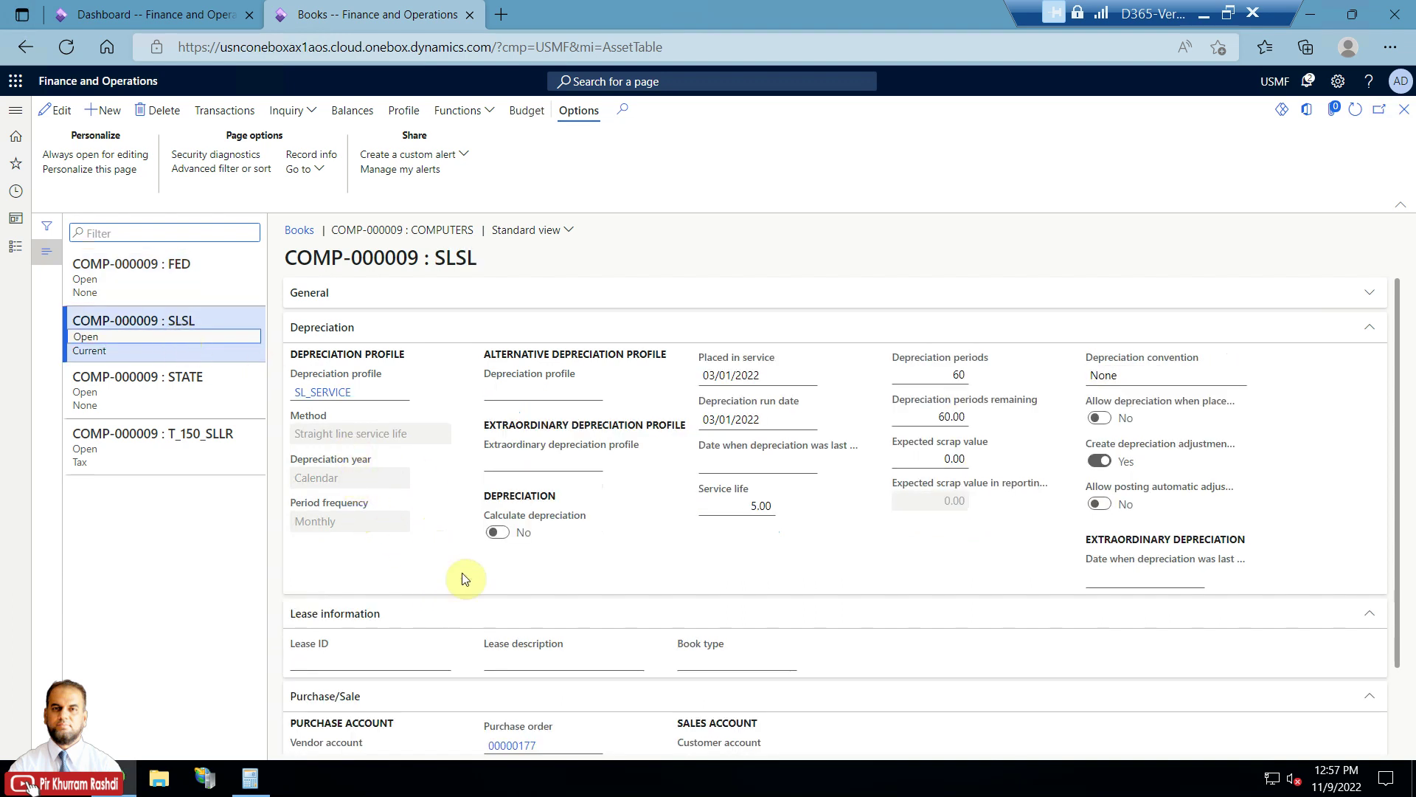
pyautogui.click(499, 534)
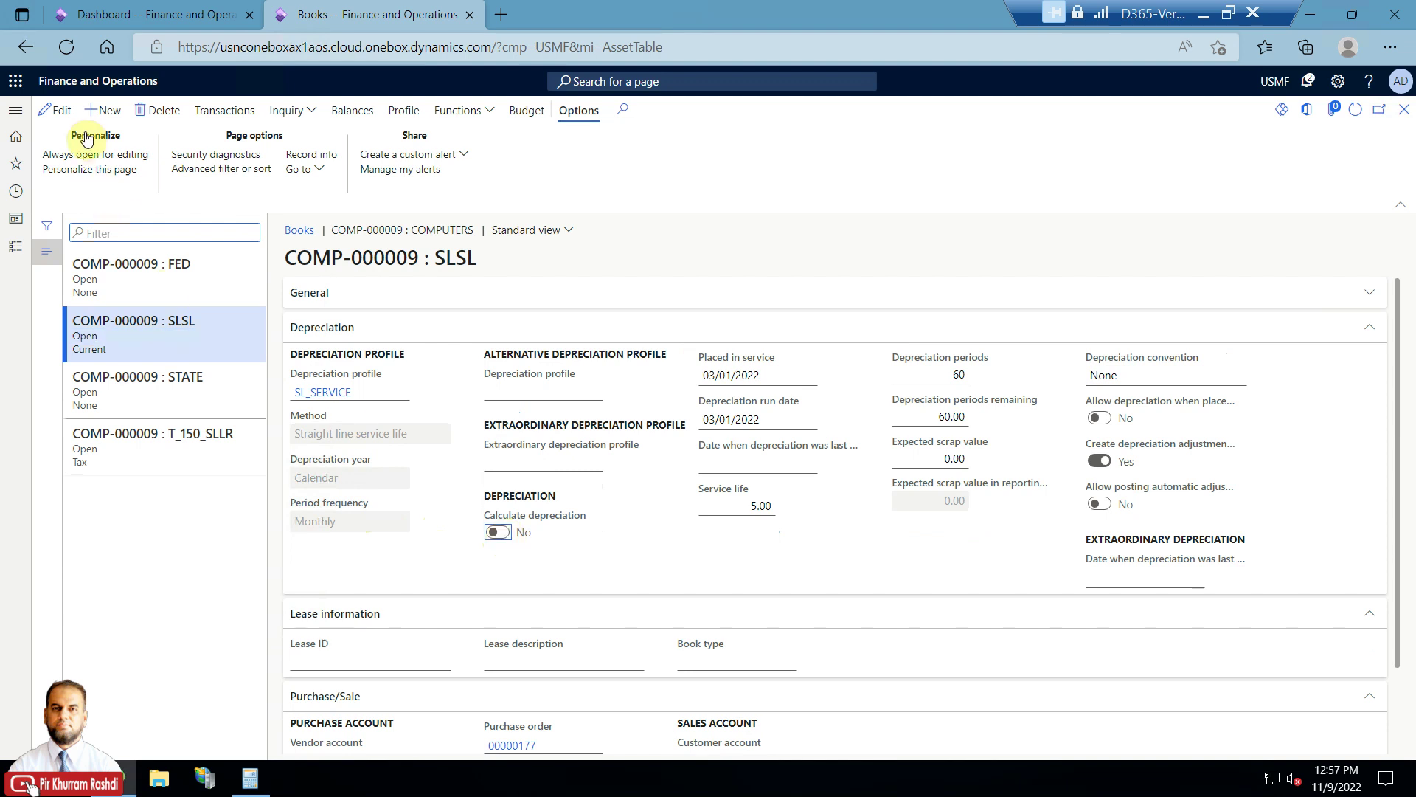
pyautogui.click(56, 111)
pyautogui.click(494, 531)
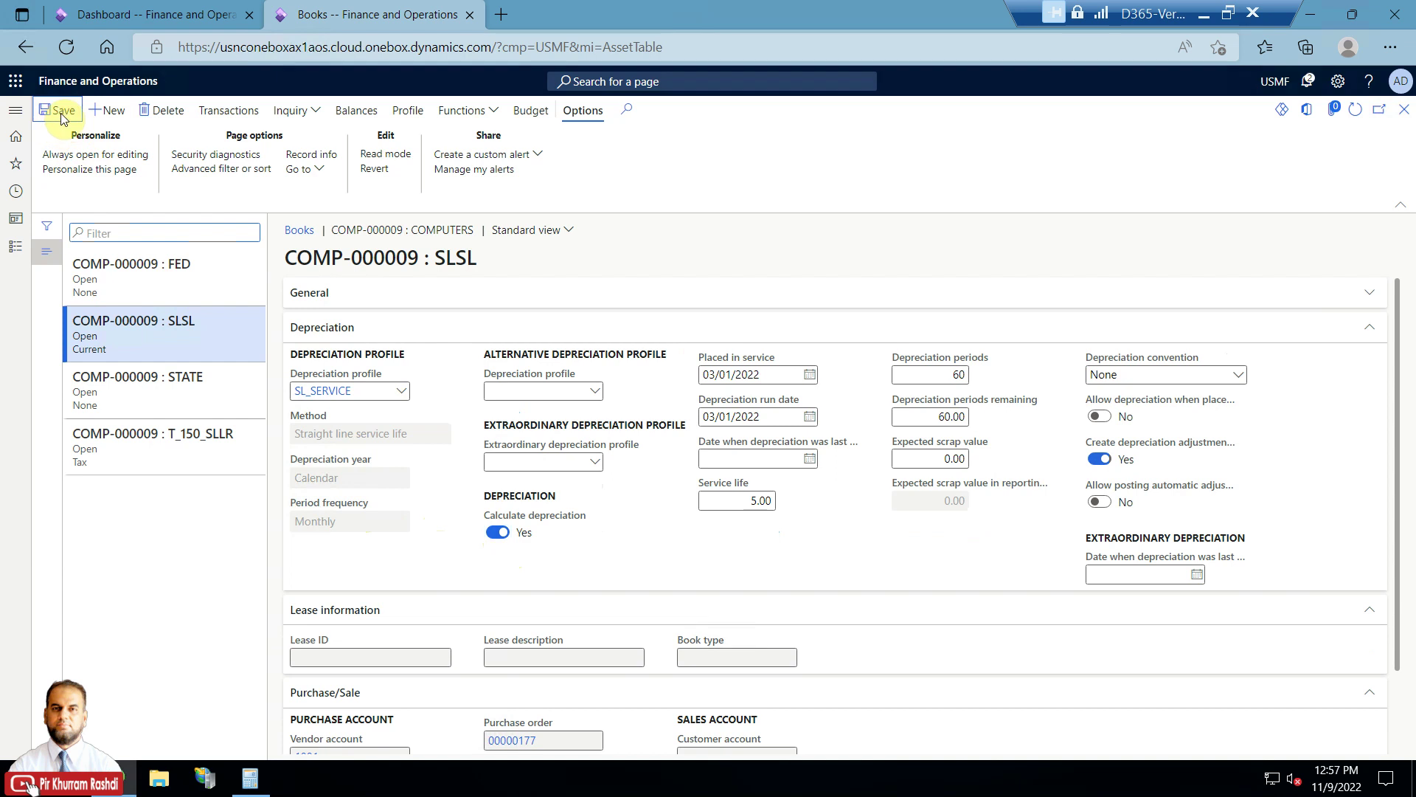
pyautogui.click(1404, 109)
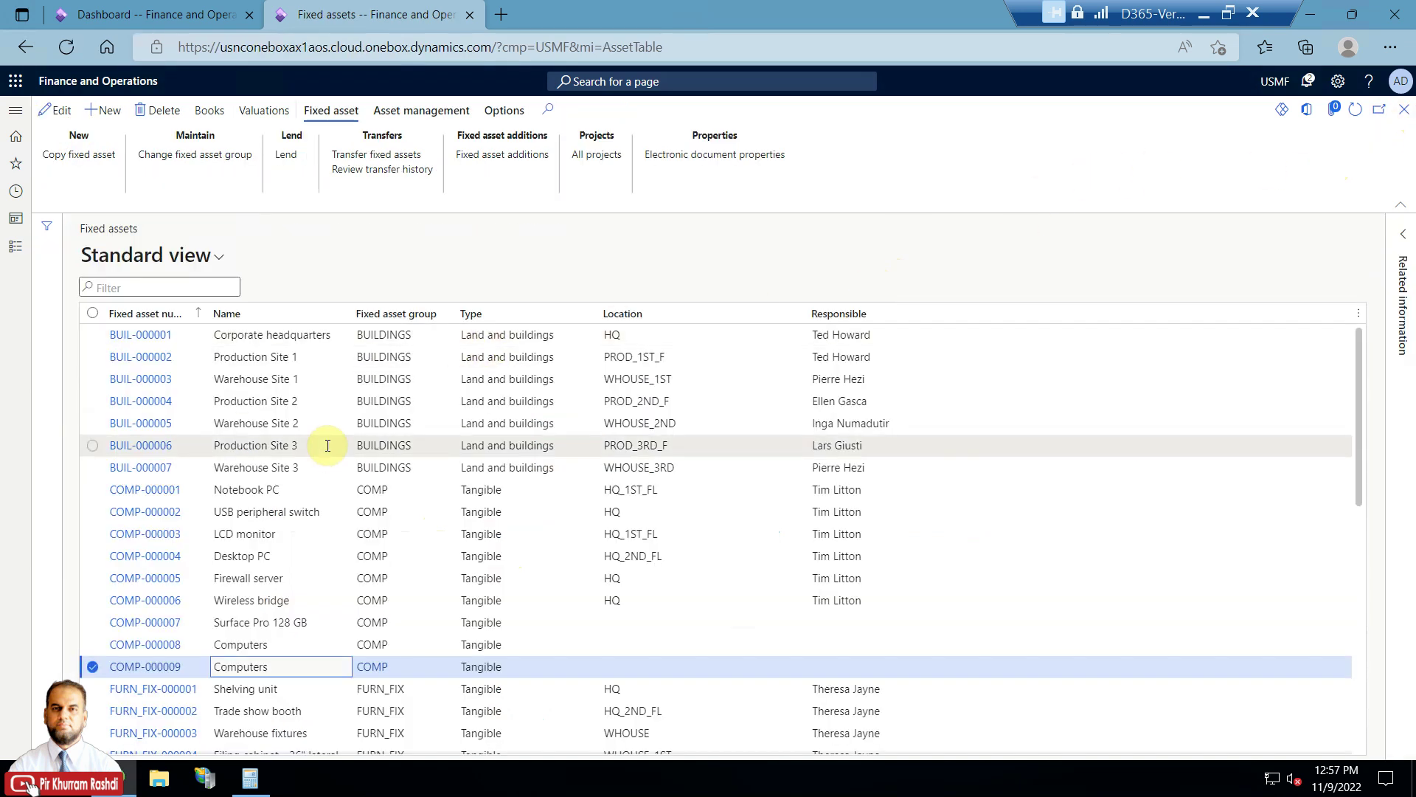
# Start a new depreciation proposal for fixed assets and check its To date and record filter fields.
pyautogui.click(12, 253)
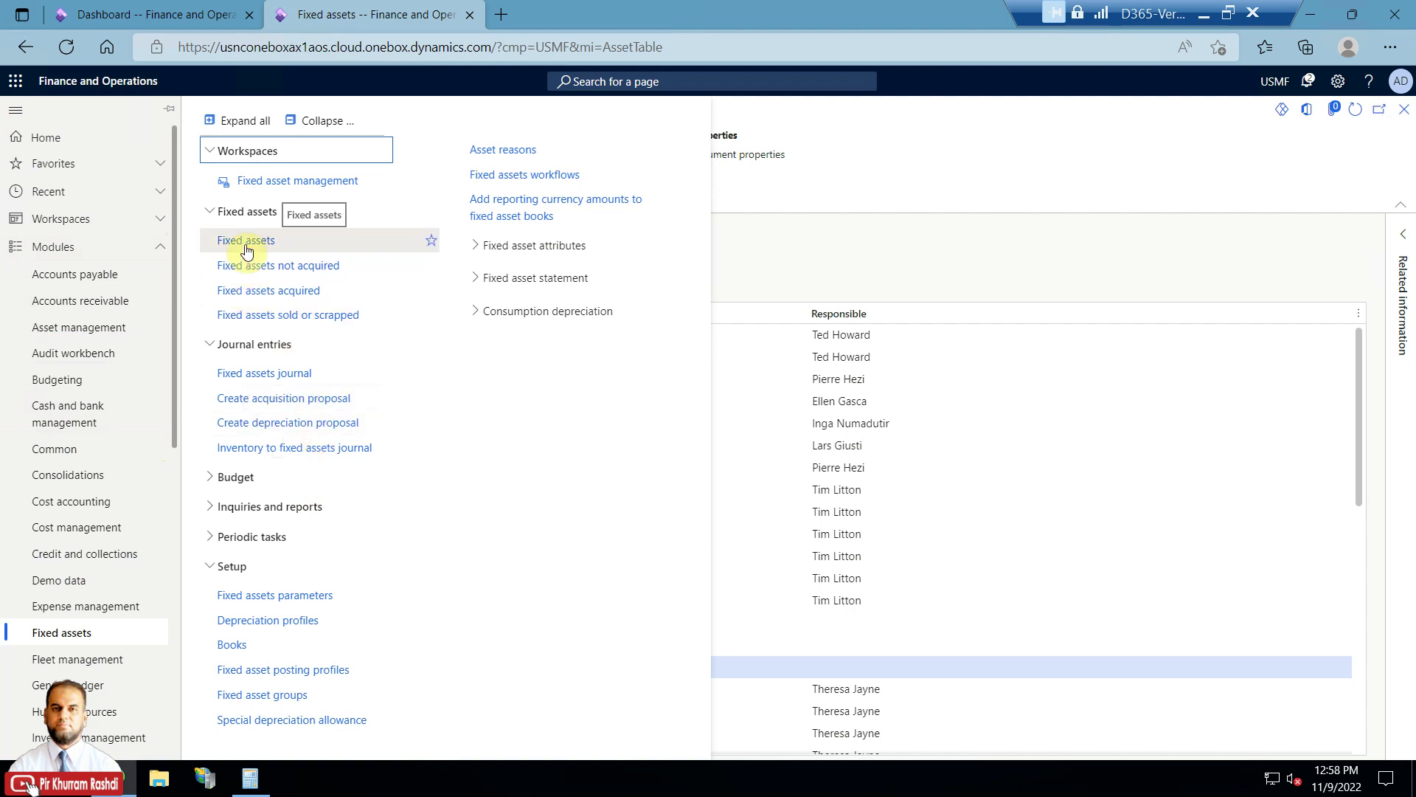
pyautogui.click(287, 424)
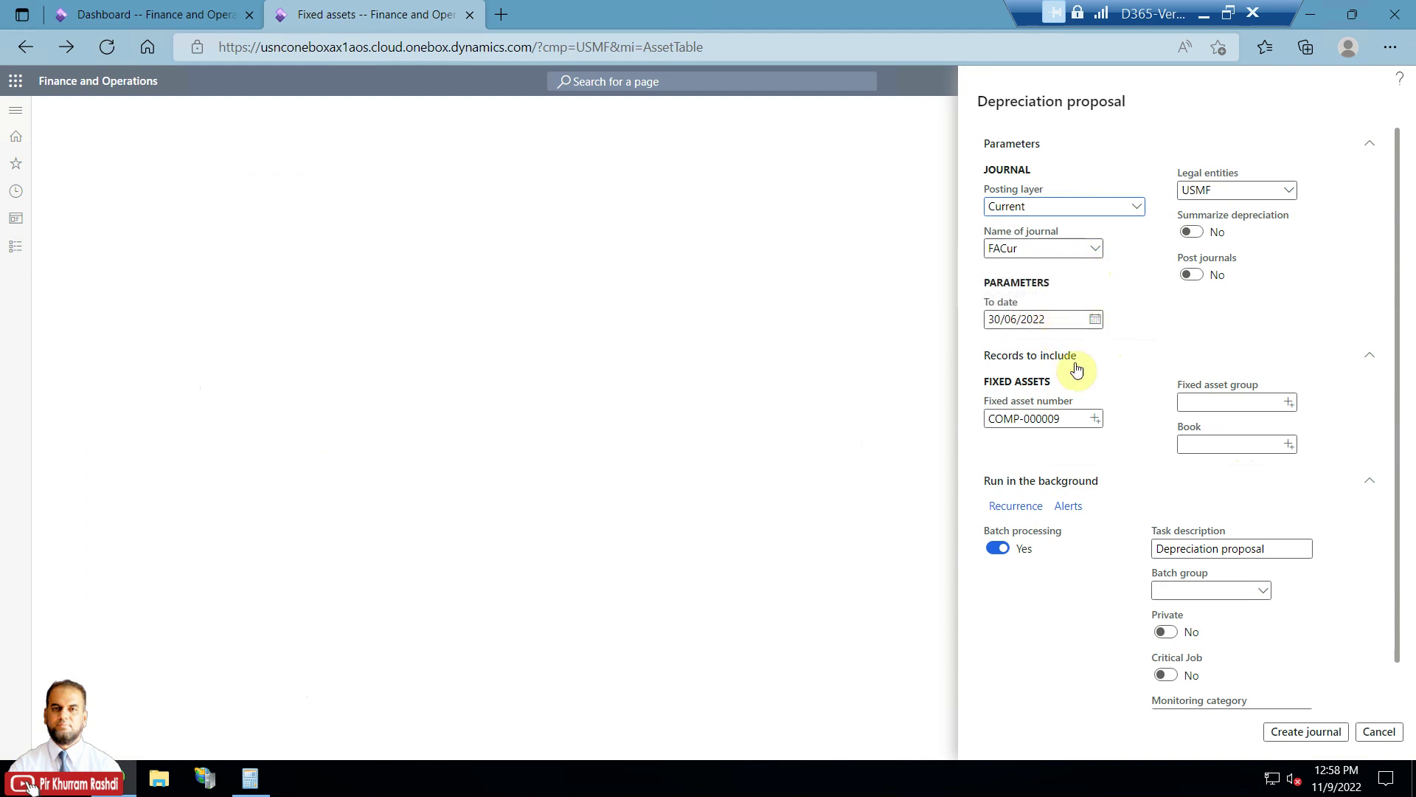
pyautogui.moveTo(1062, 319); pyautogui.dragTo(967, 320)
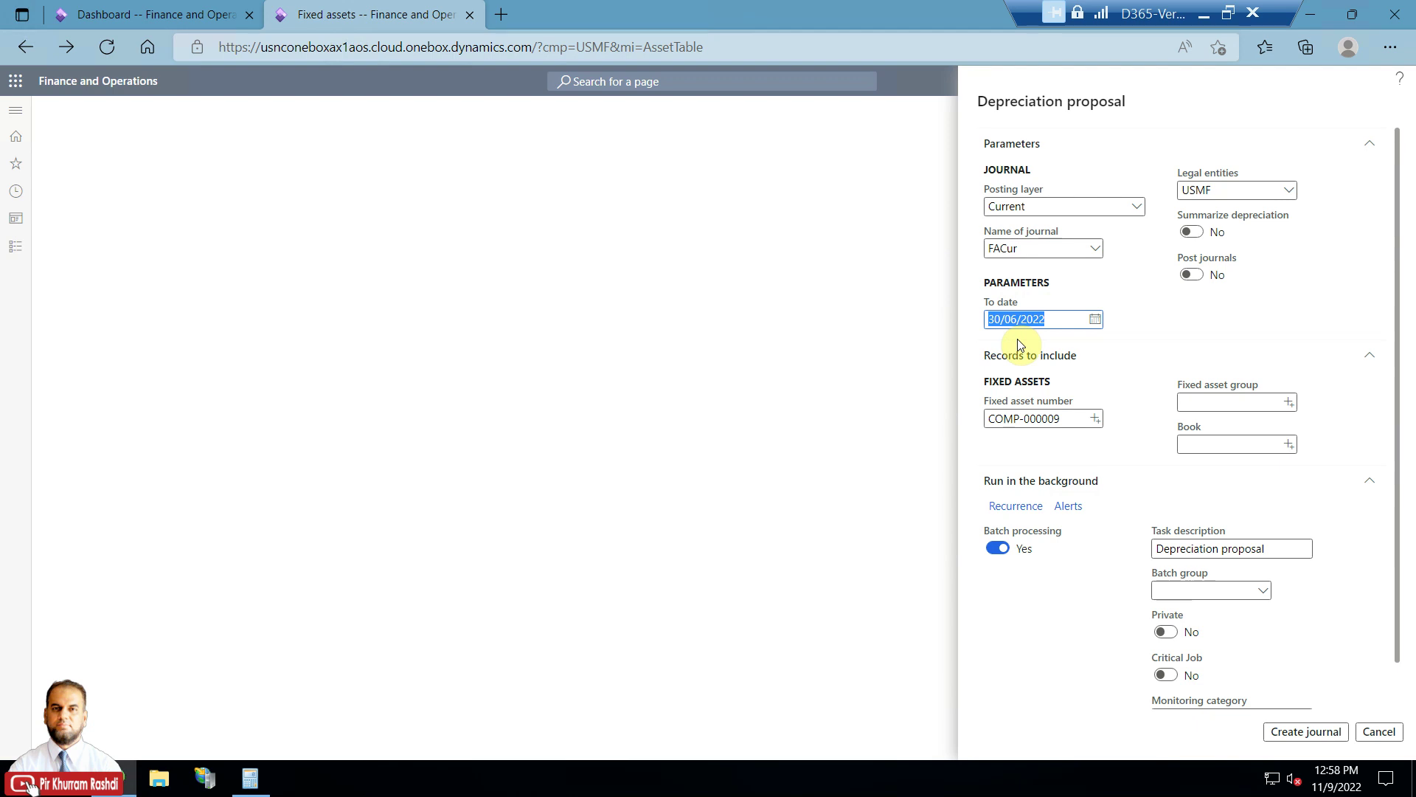
pyautogui.click(1199, 402)
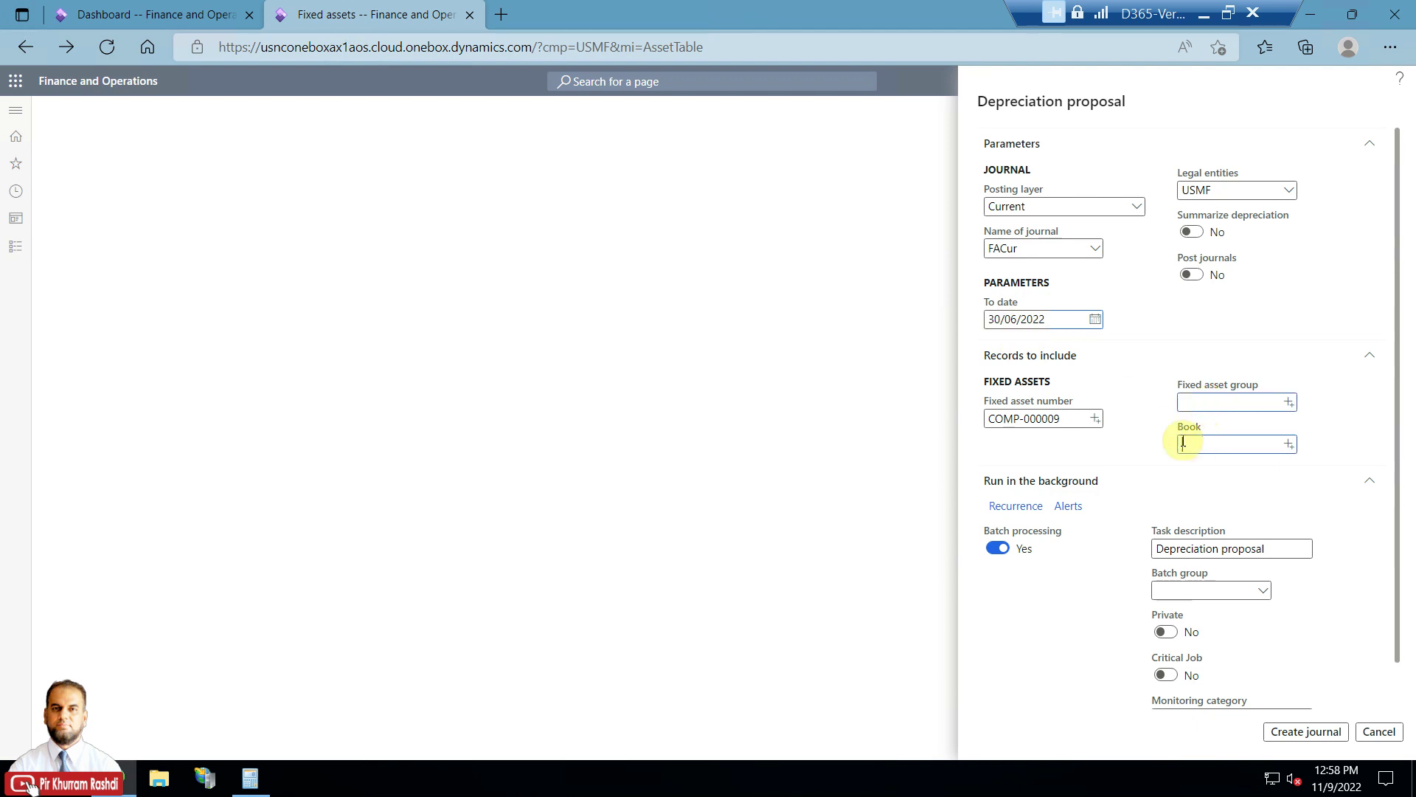
pyautogui.click(1098, 420)
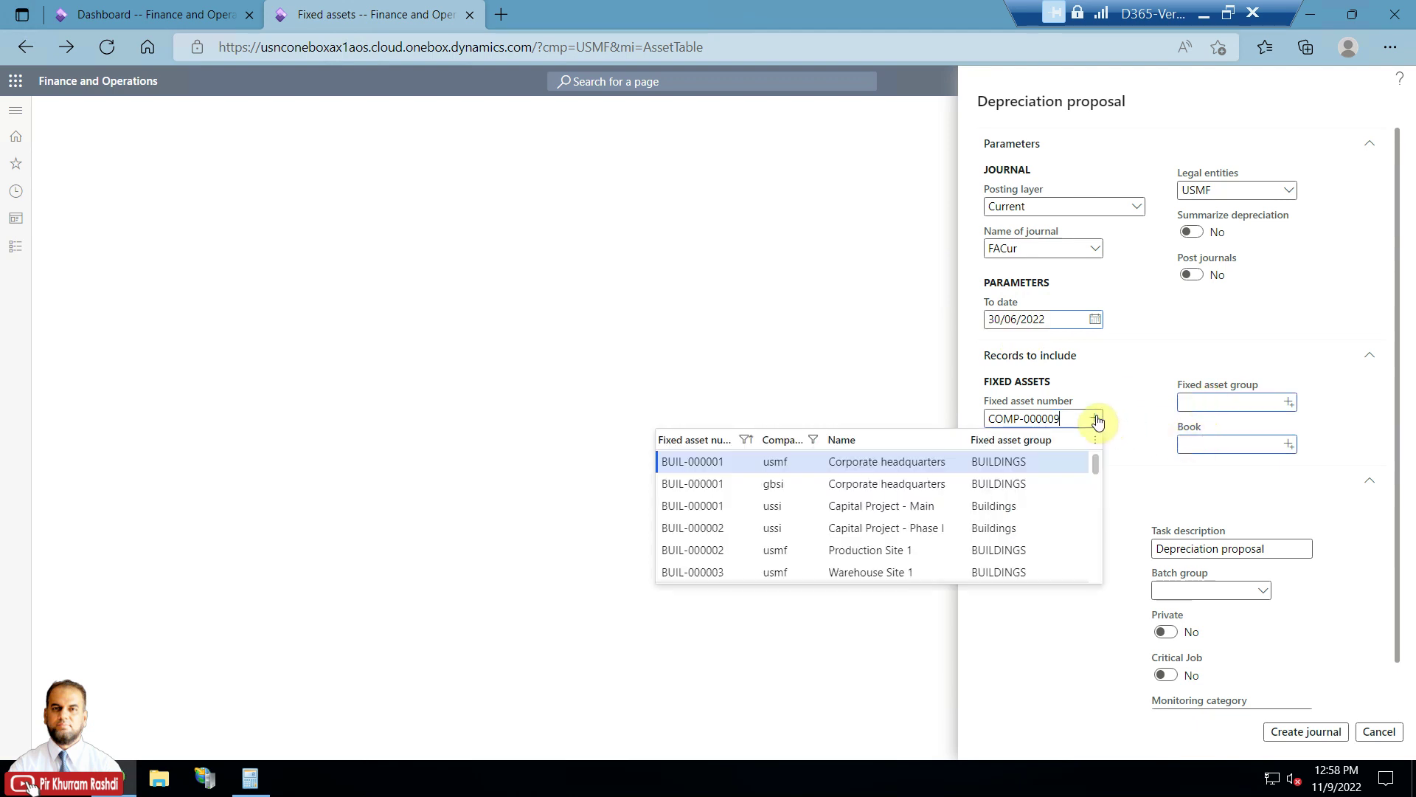
pyautogui.scroll(-3, 769, 478)
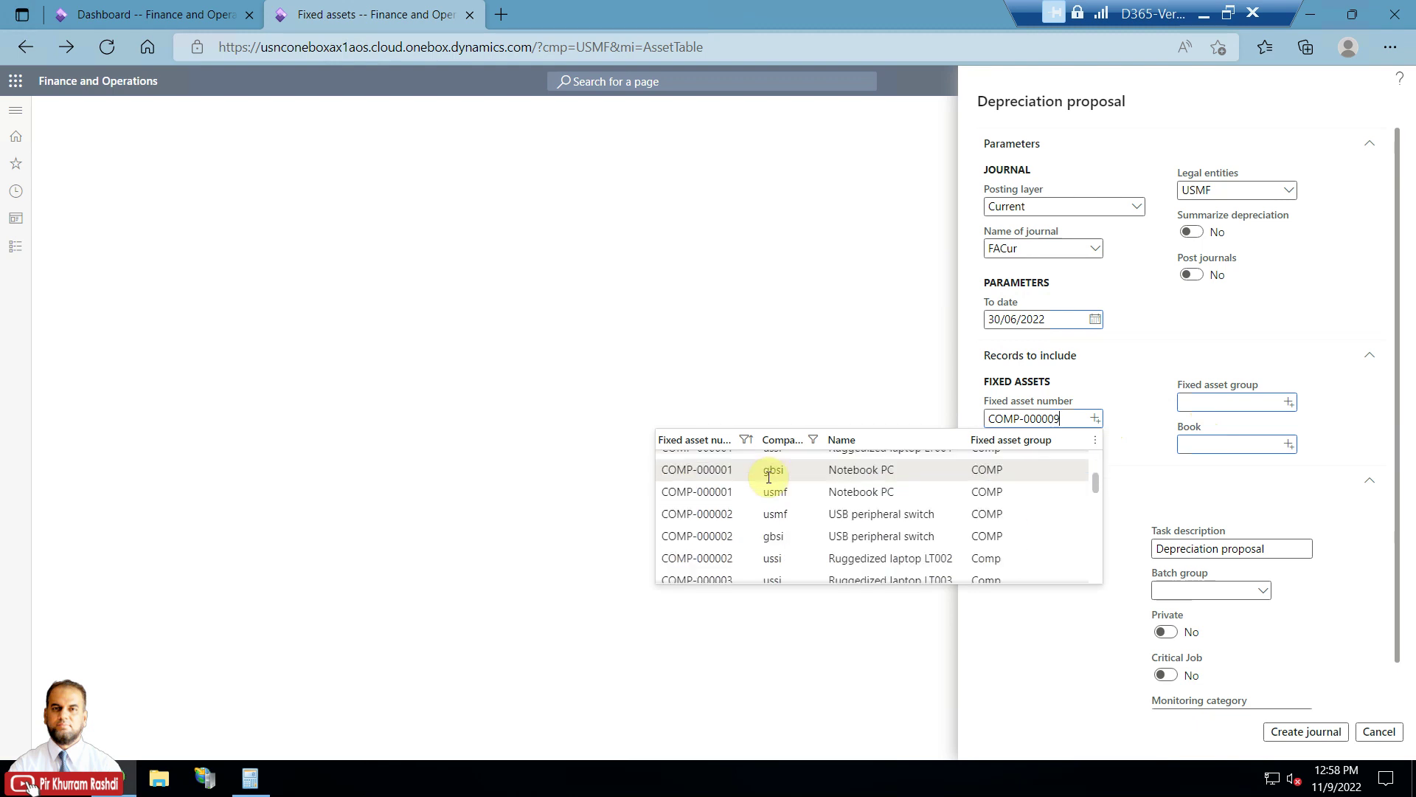
pyautogui.scroll(-3, 769, 477)
pyautogui.scroll(-3, 768, 477)
pyautogui.scroll(2, 769, 480)
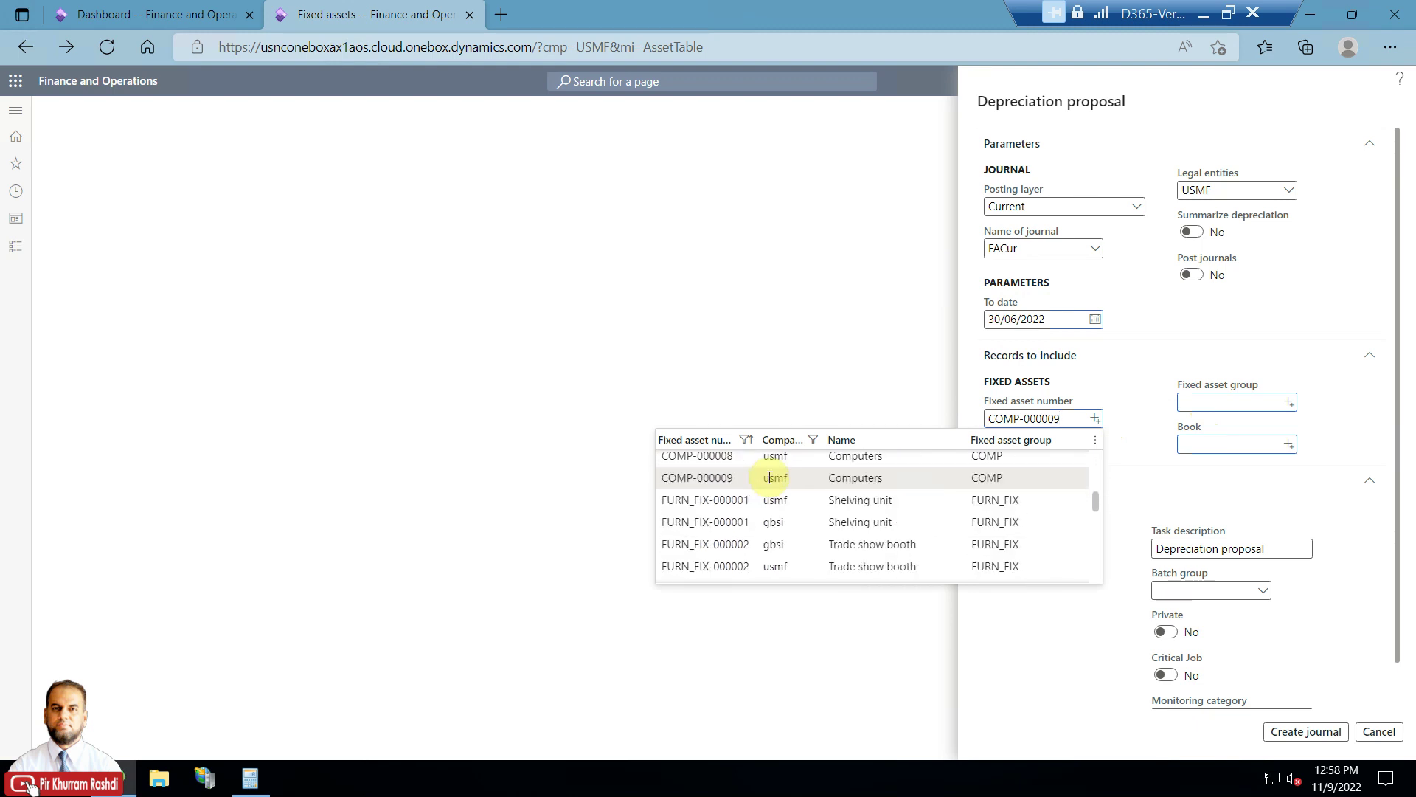
pyautogui.click(728, 480)
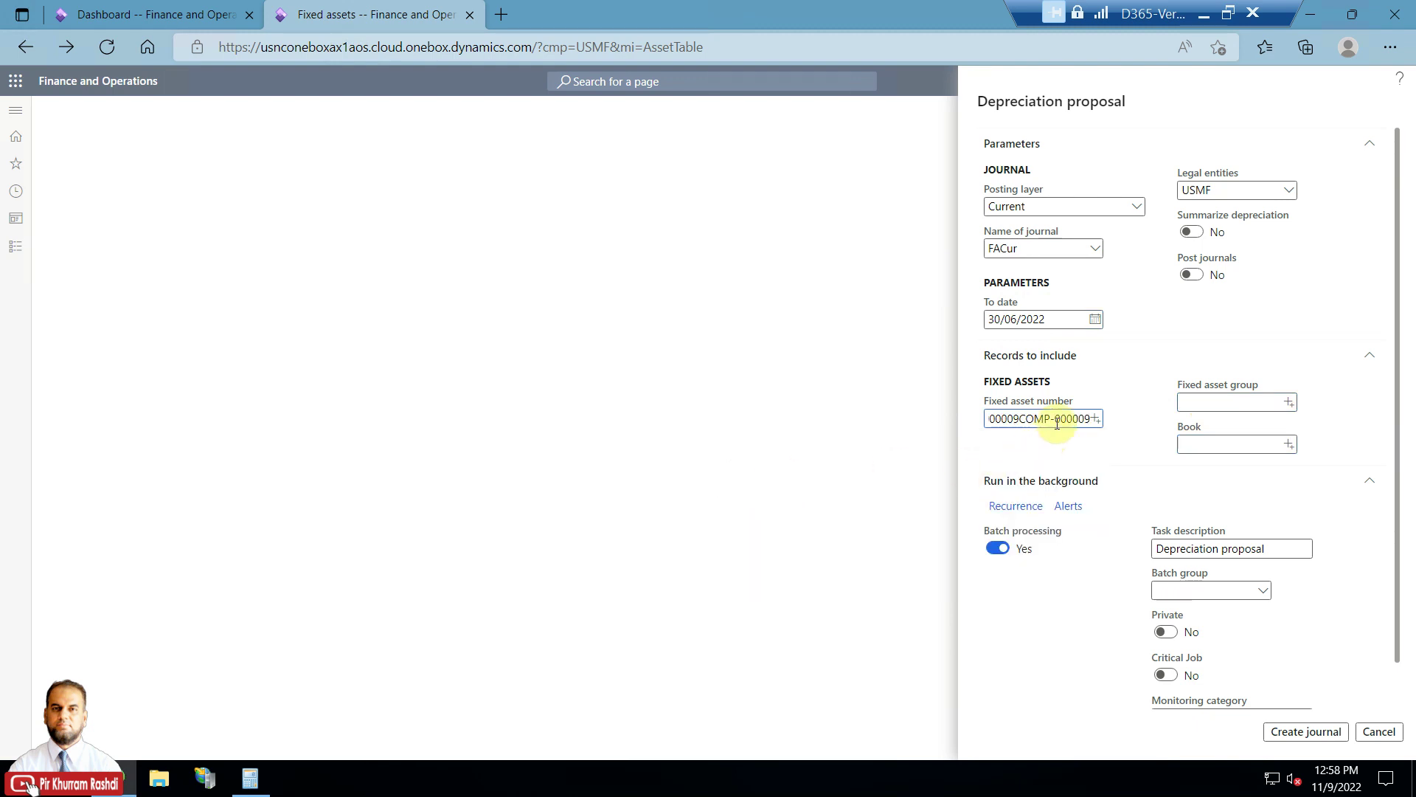
# Clear the proposal's fixed asset number filter and choose COMP-000009 from the asset lookup.
pyautogui.hotkey('ctrl', 'a')
pyautogui.press('BackSpace')
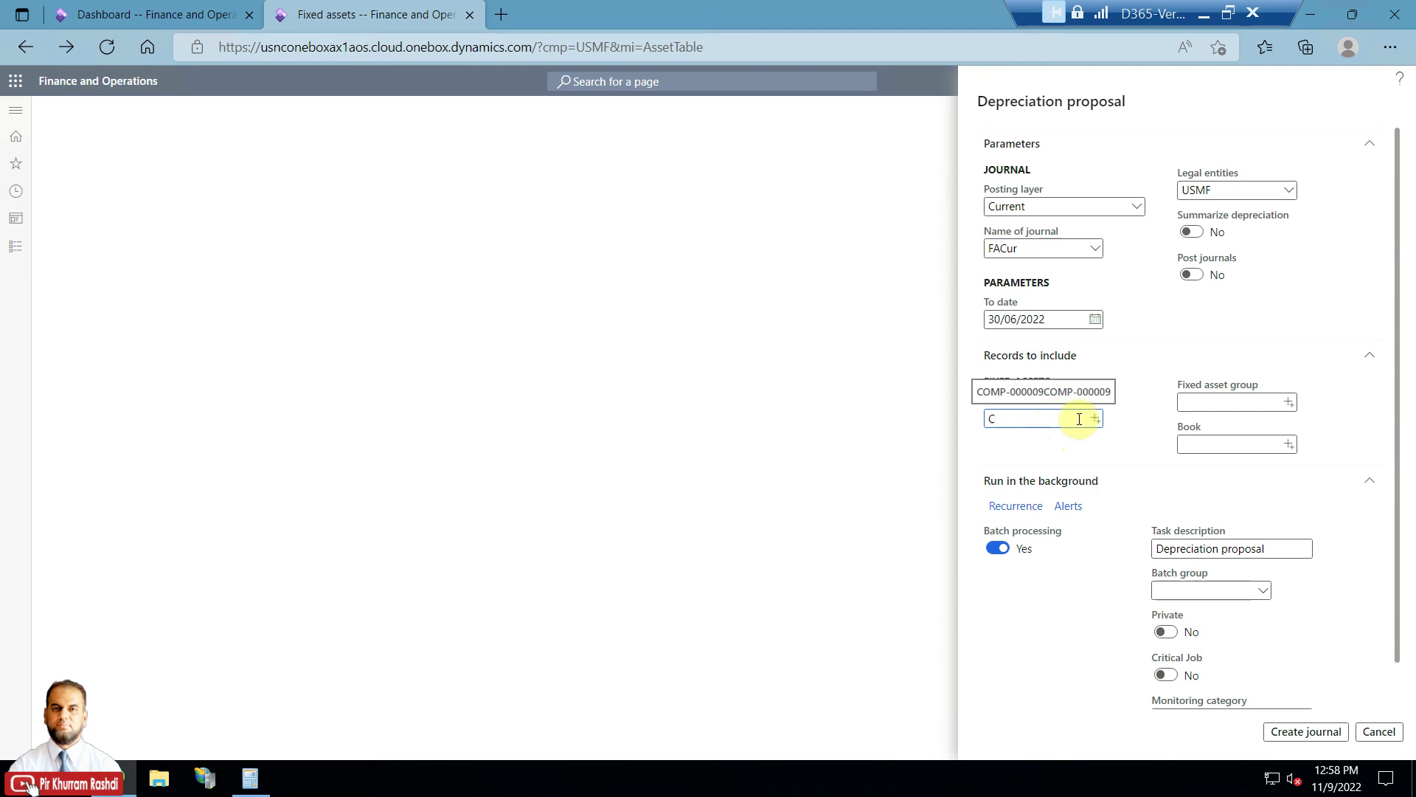
pyautogui.click(1096, 421)
pyautogui.scroll(-5, 922, 483)
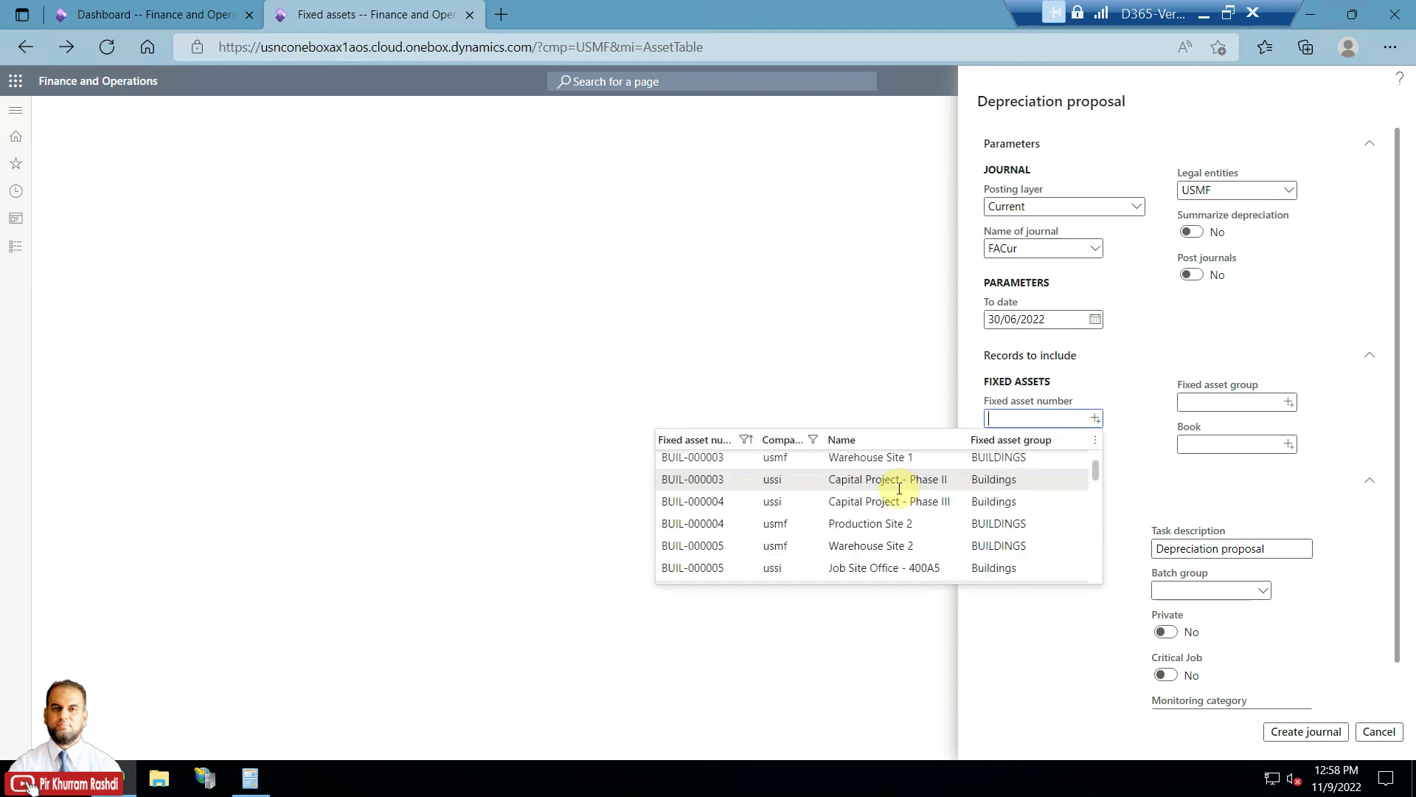
pyautogui.scroll(-4, 899, 489)
pyautogui.scroll(2, 826, 490)
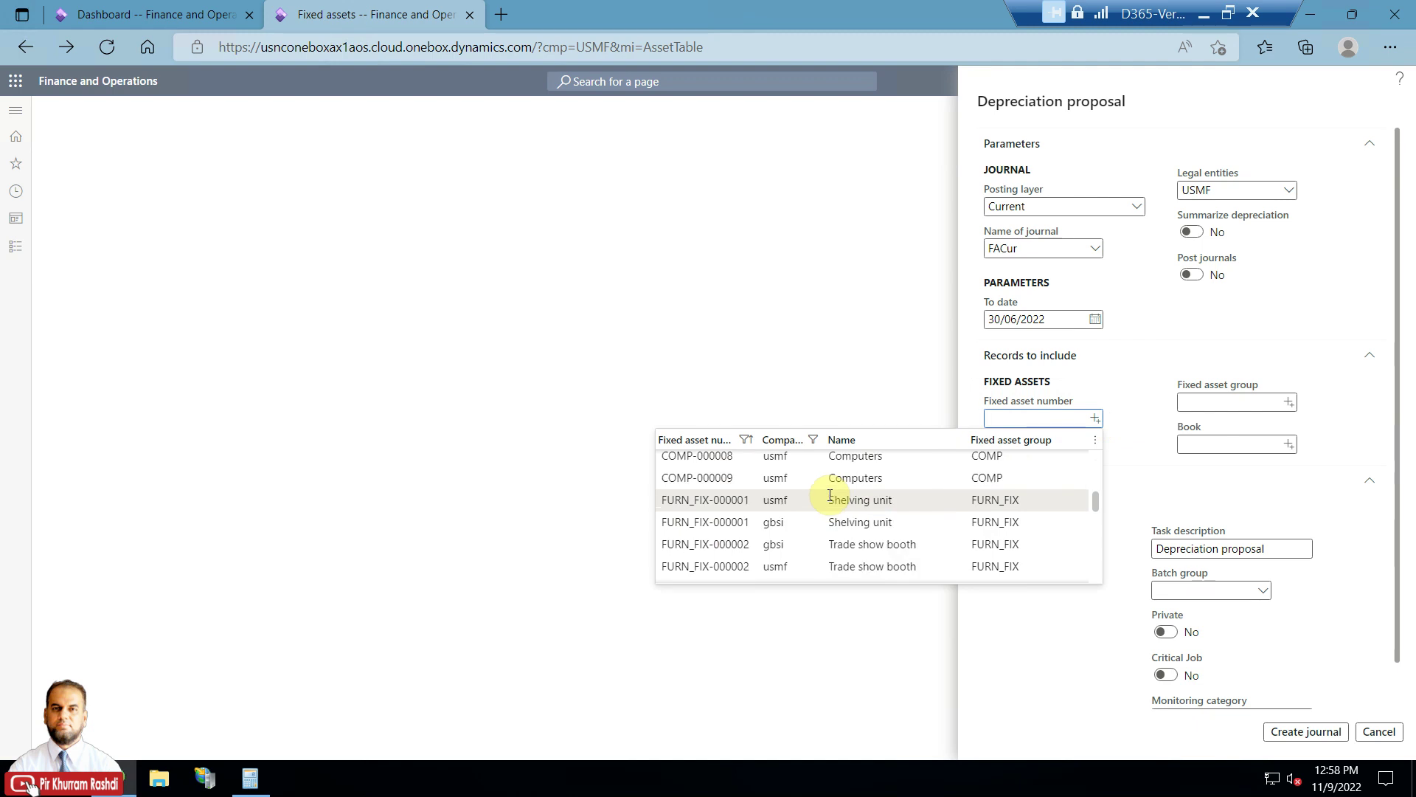
pyautogui.click(742, 485)
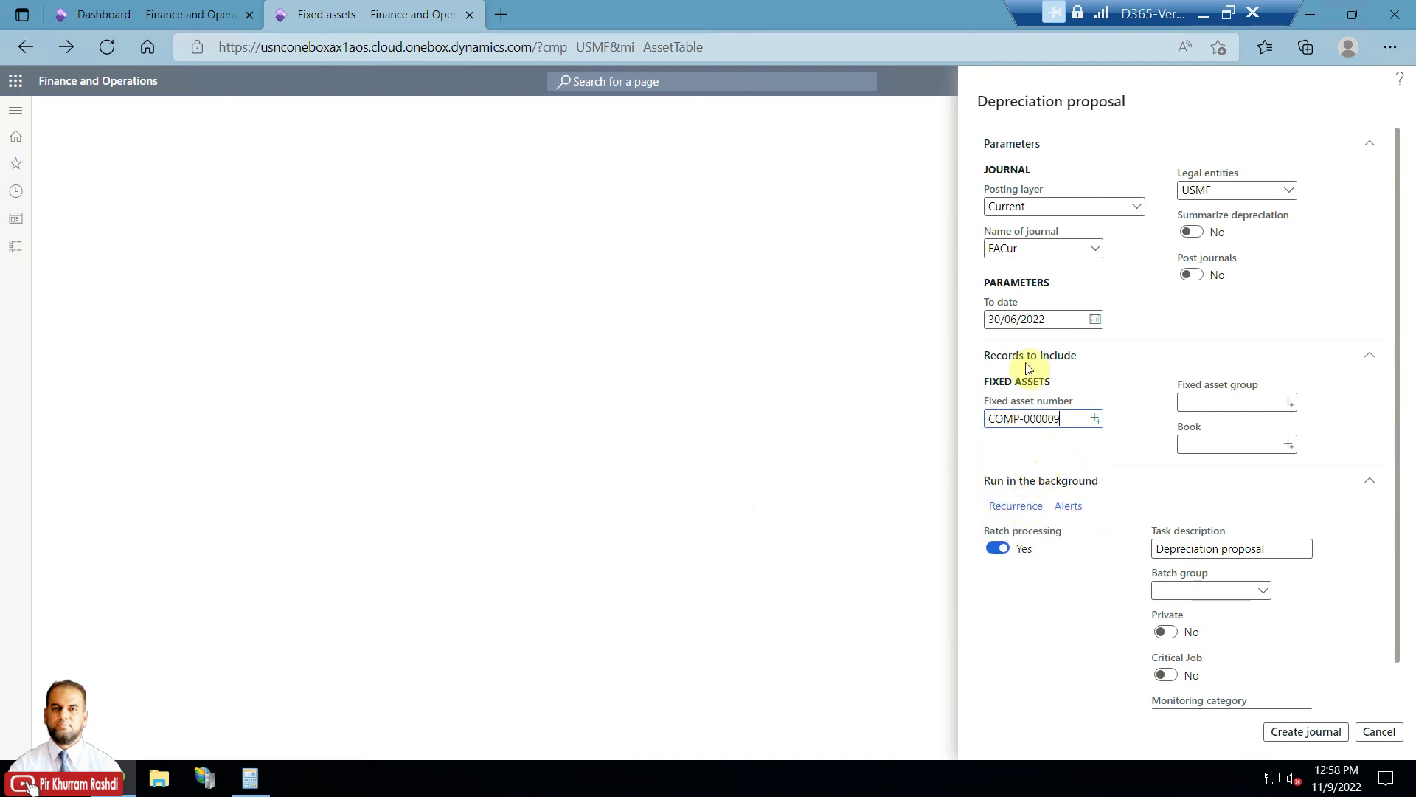
# Check the proposal's To date and select Current as the posting layer.
pyautogui.click(1054, 317)
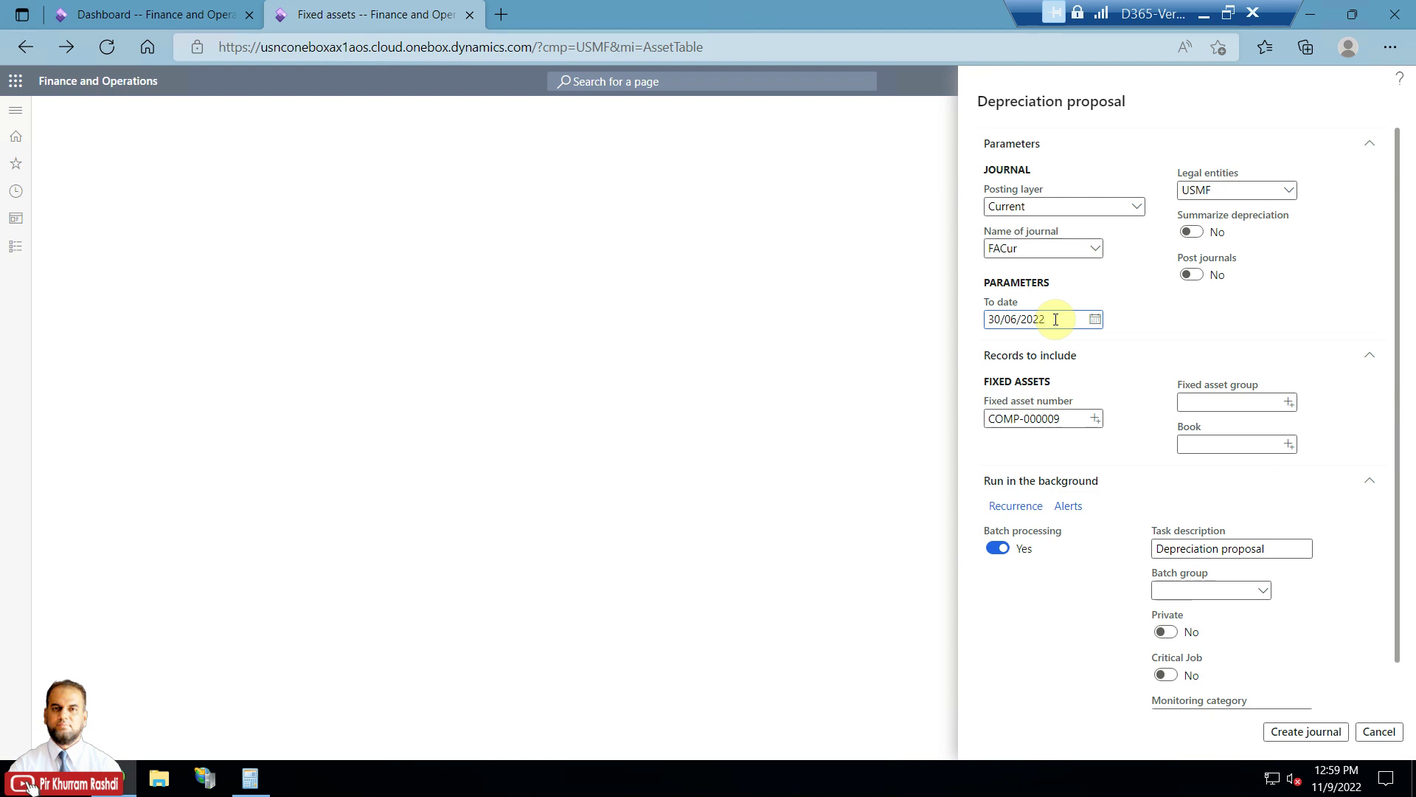
pyautogui.doubleClick(991, 319)
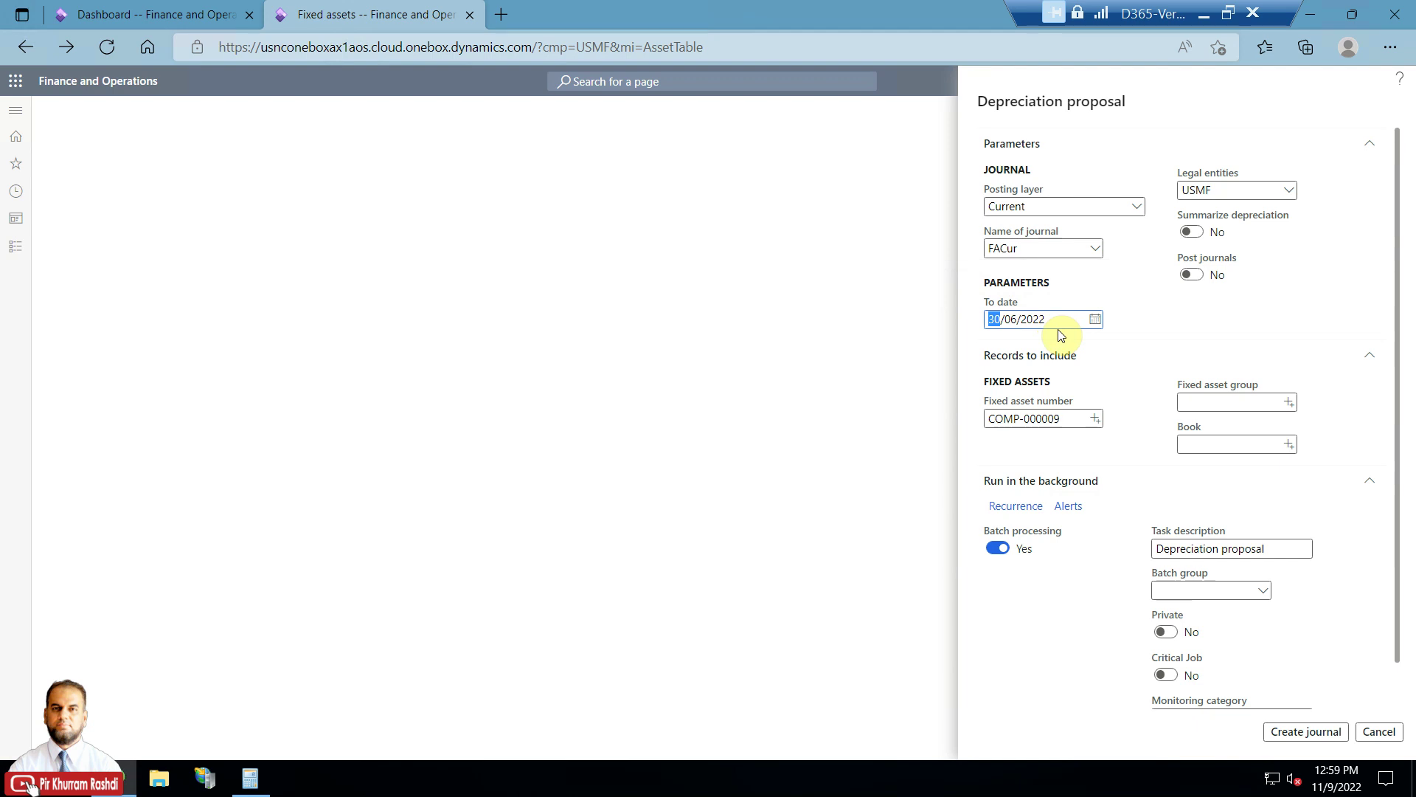
pyautogui.click(1050, 321)
pyautogui.click(1138, 208)
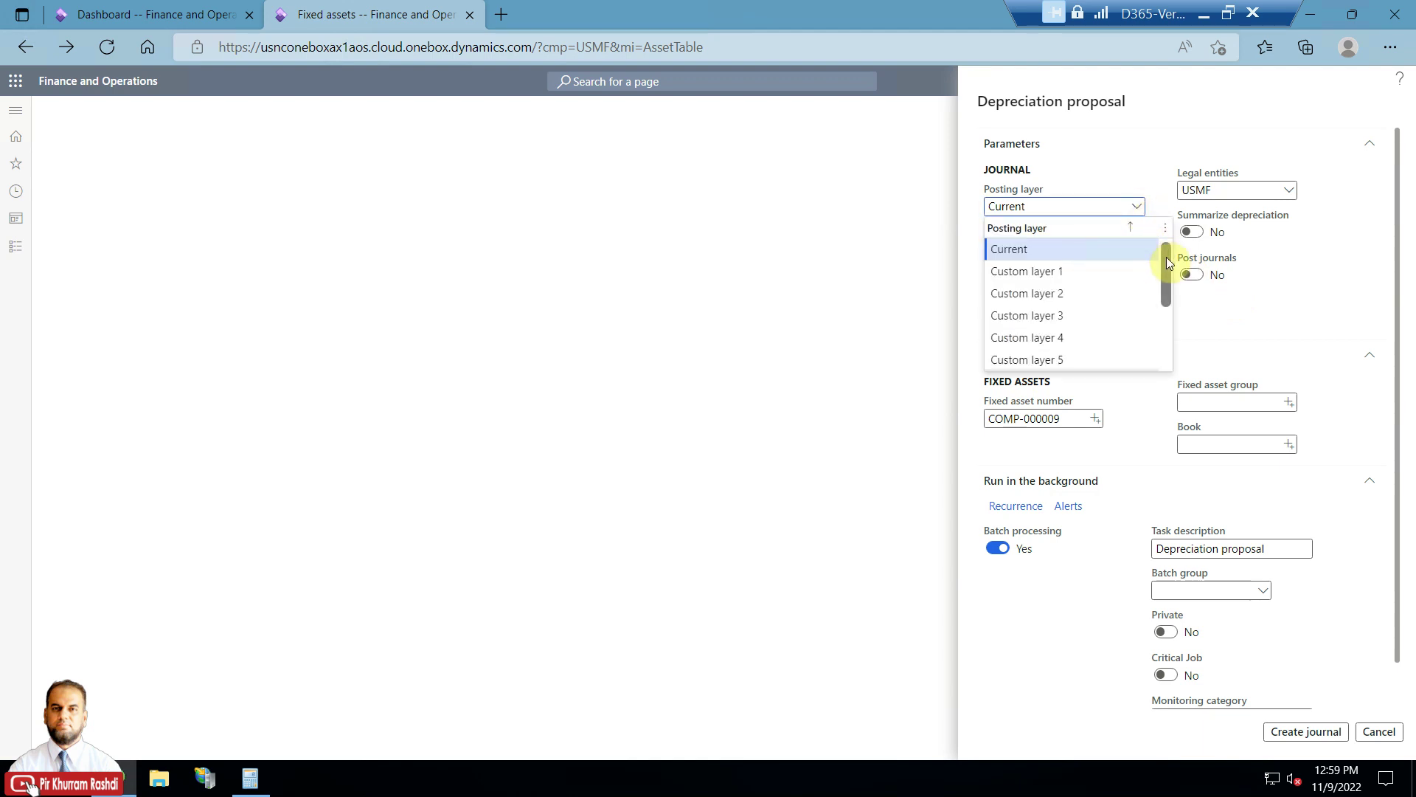
pyautogui.moveTo(1166, 257)
pyautogui.mouseDown()
pyautogui.moveTo(1165, 320)
pyautogui.moveTo(1170, 249)
pyautogui.mouseUp()
pyautogui.click(1086, 243)
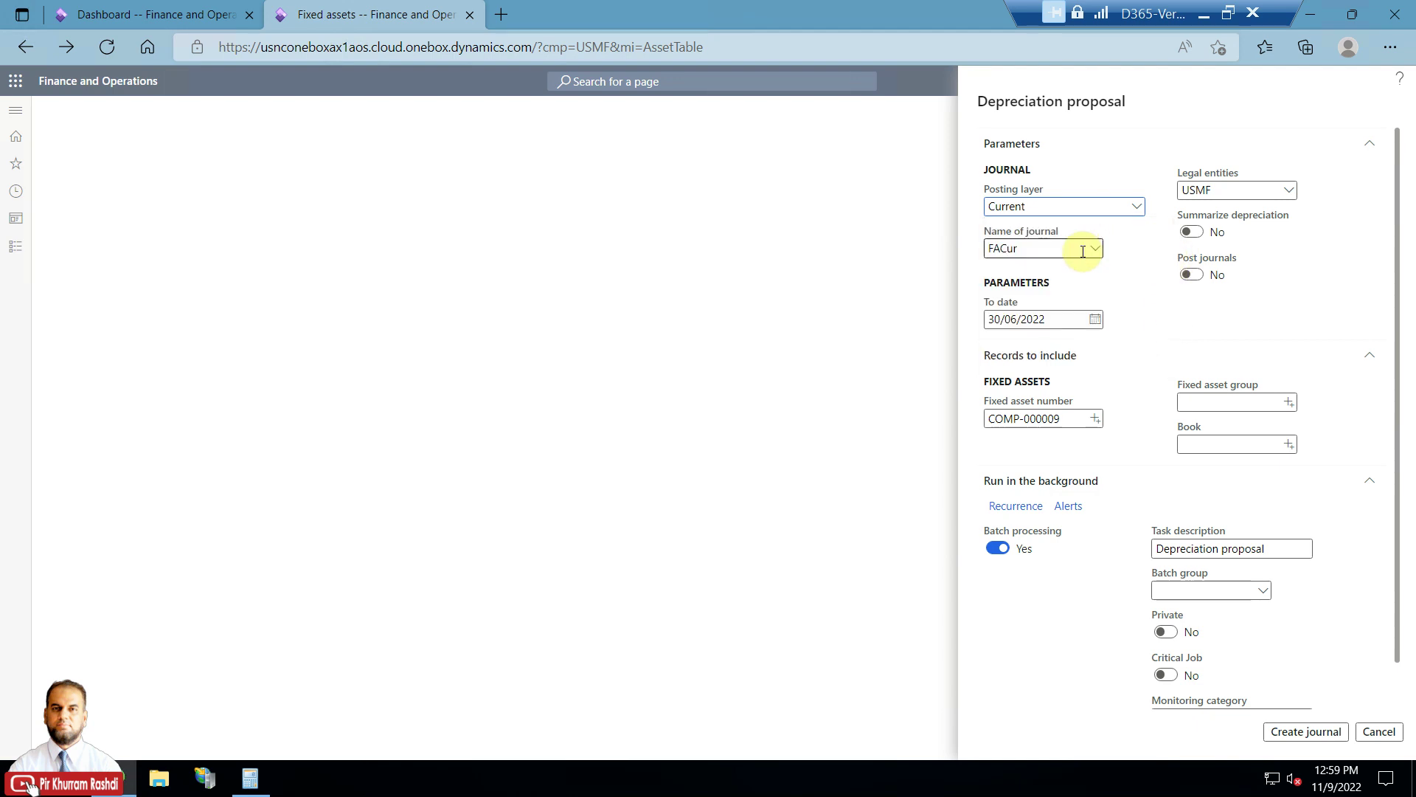
# Examine the journal names available for the proposal and widen the lookup's description column.
pyautogui.click(1096, 250)
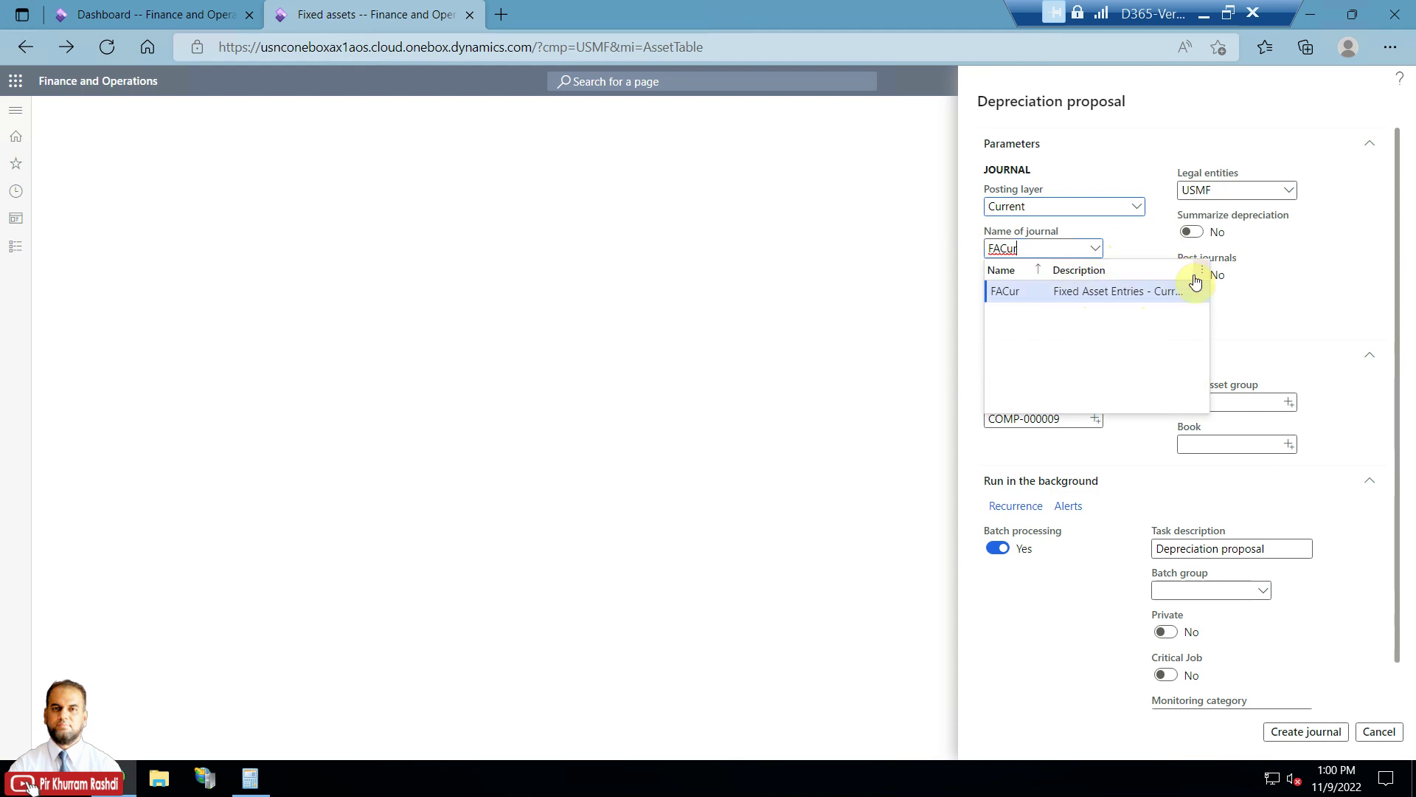
pyautogui.moveTo(1189, 270); pyautogui.dragTo(1228, 270)
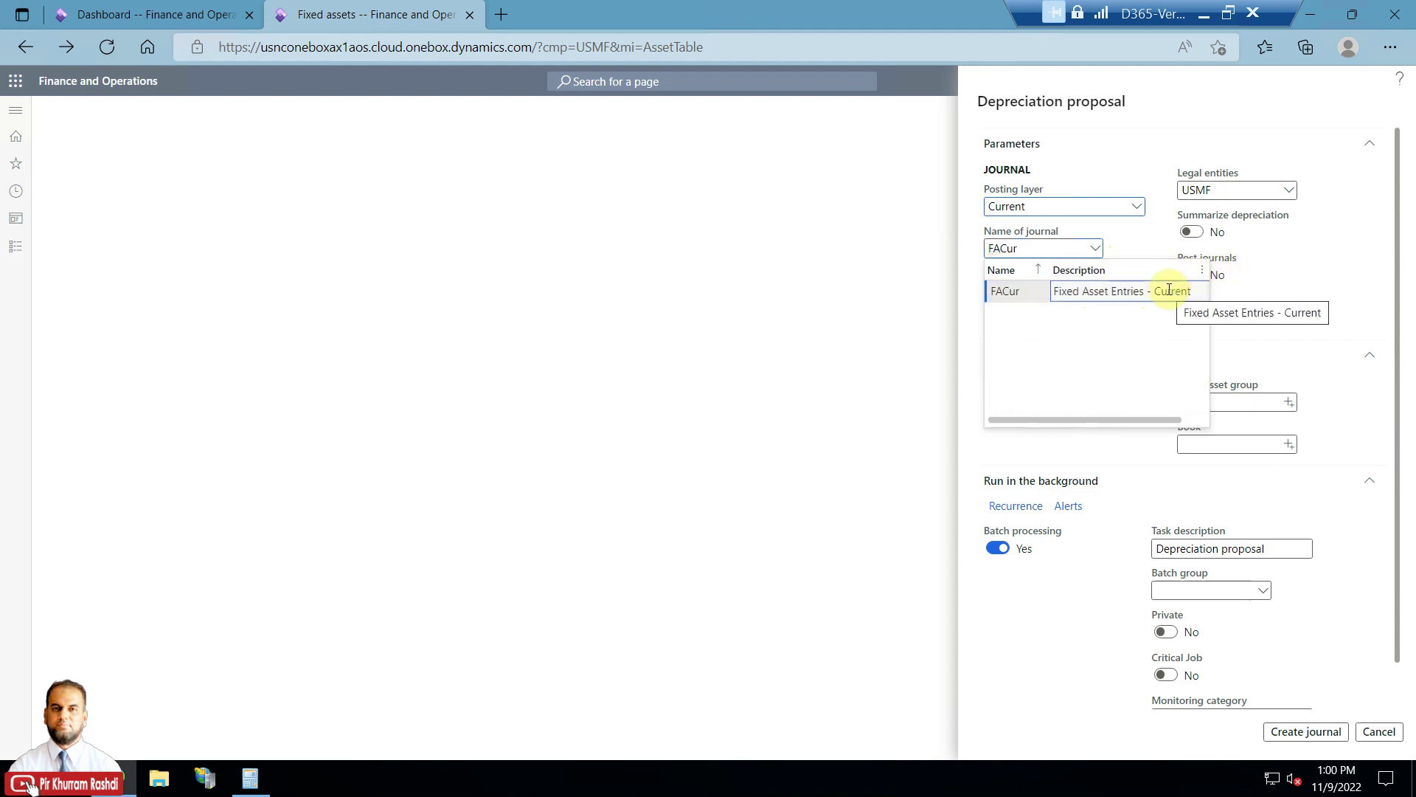
pyautogui.click(1060, 252)
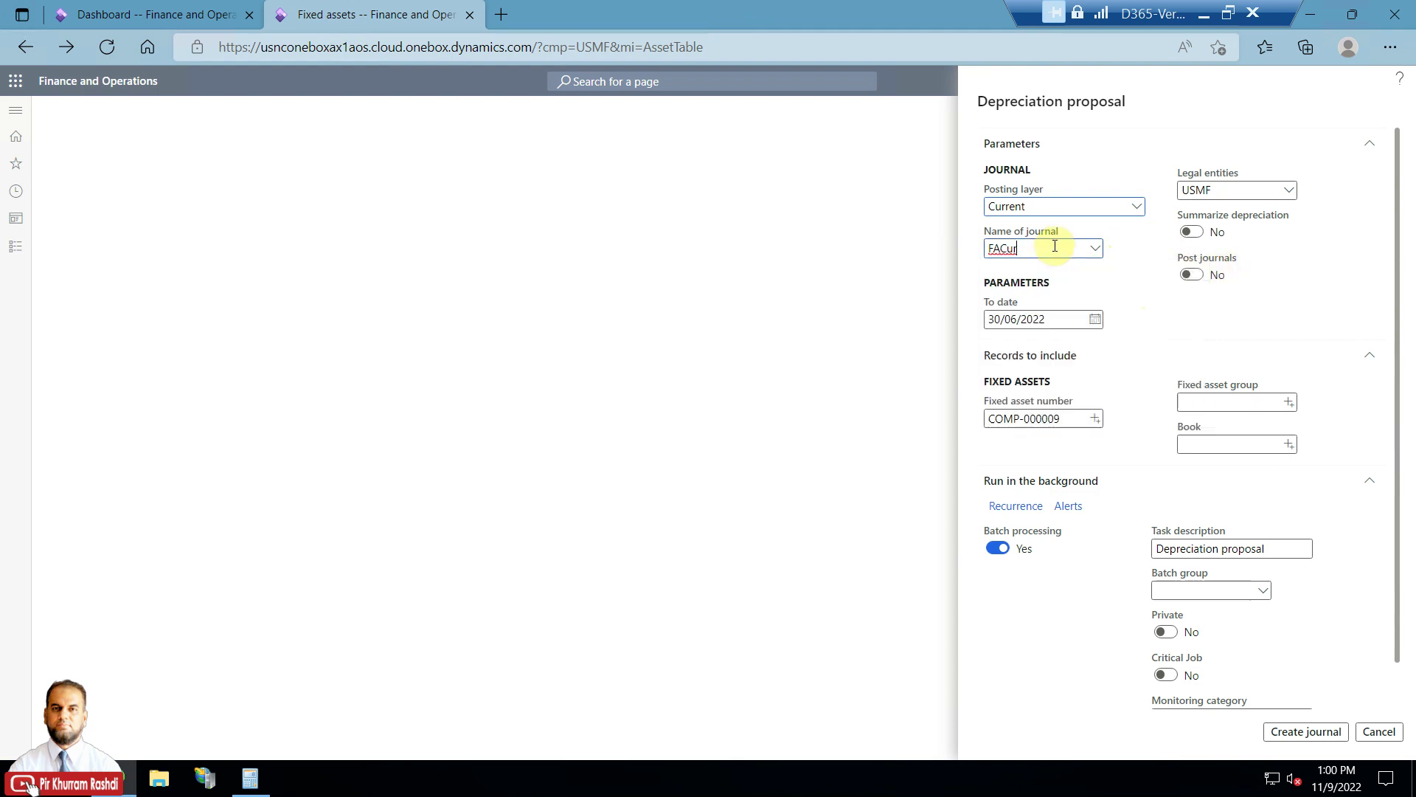
# Switch to the Dashboard browser tab and open the General ledger's journal names setup.
pyautogui.click(209, 11)
pyautogui.click(15, 246)
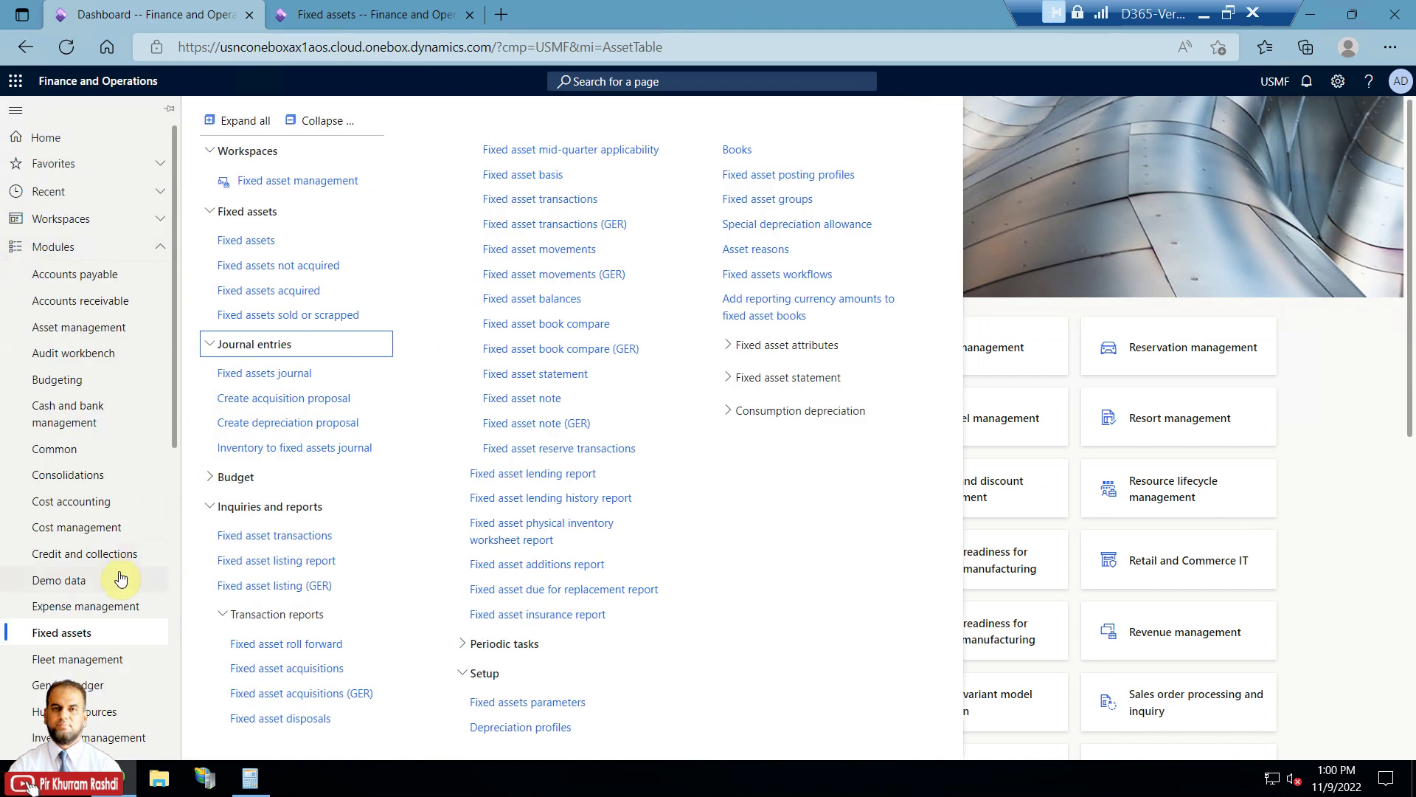
pyautogui.scroll(-5, 114, 547)
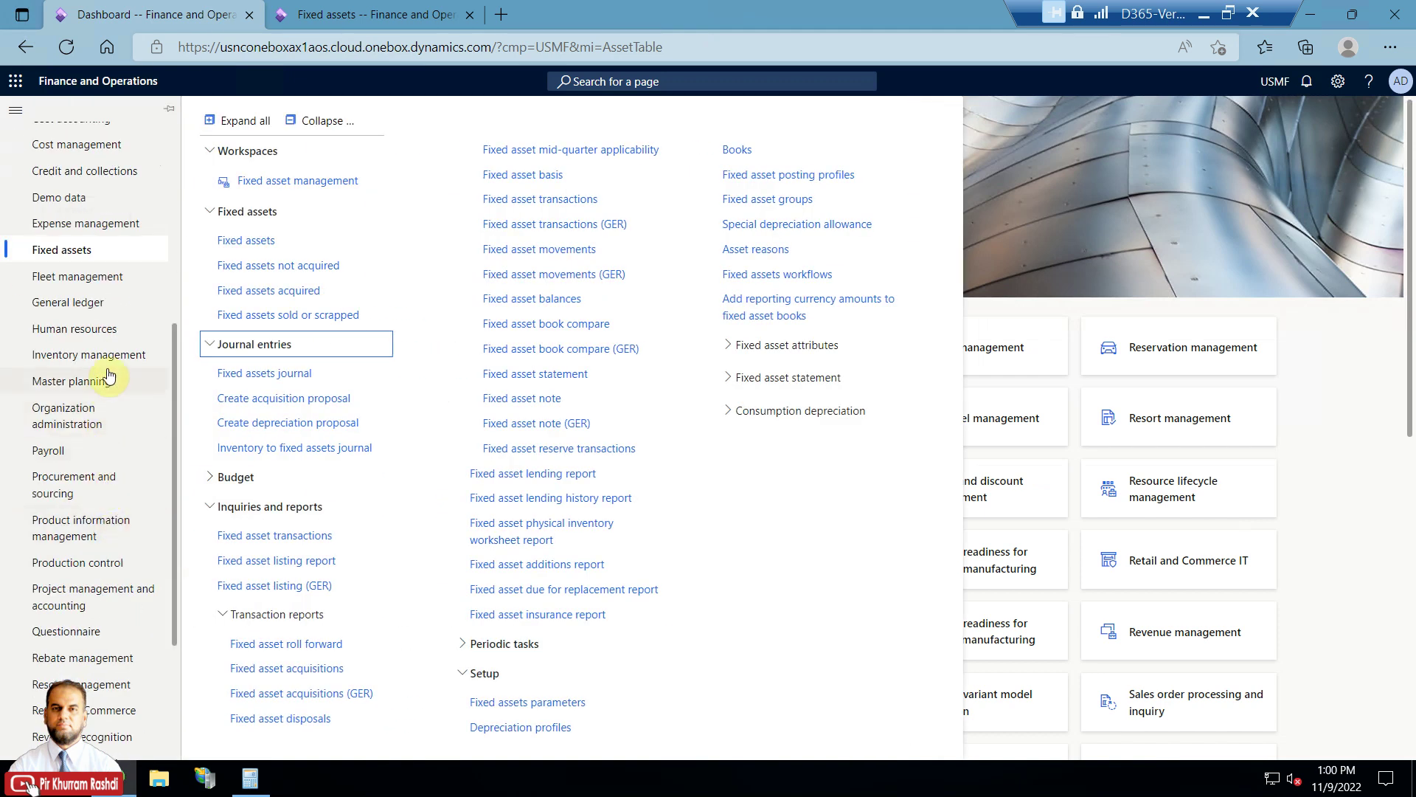
pyautogui.click(107, 304)
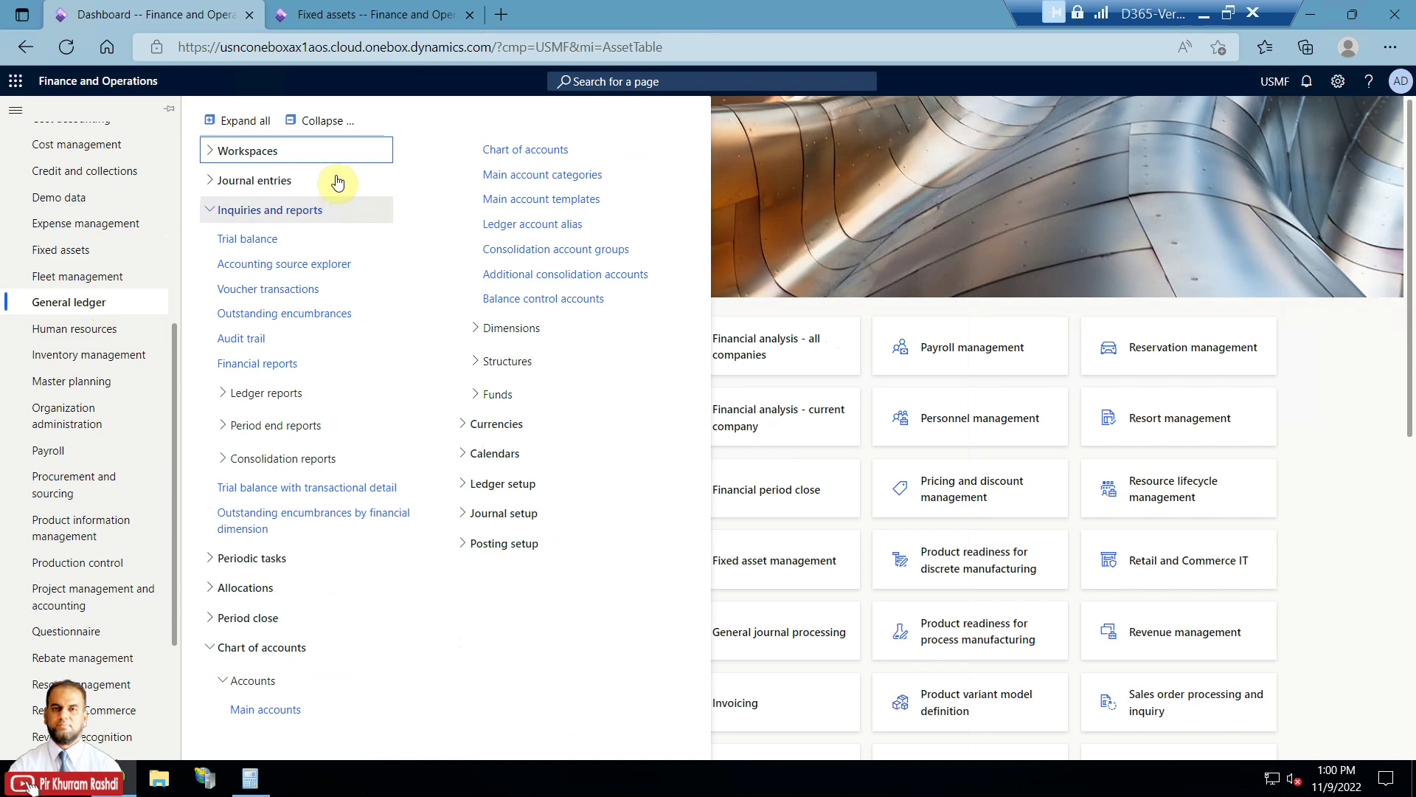
pyautogui.click(341, 129)
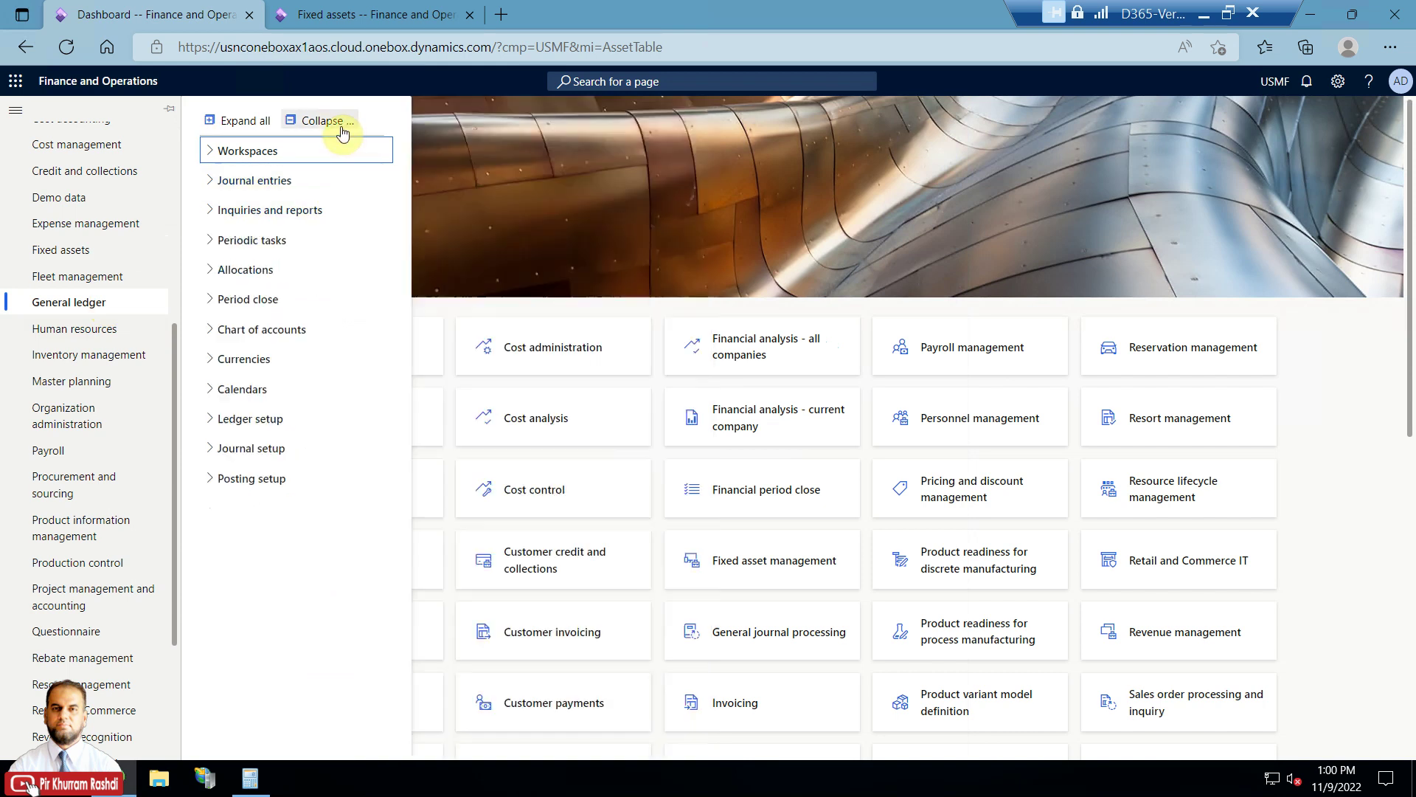
pyautogui.click(283, 455)
pyautogui.click(277, 477)
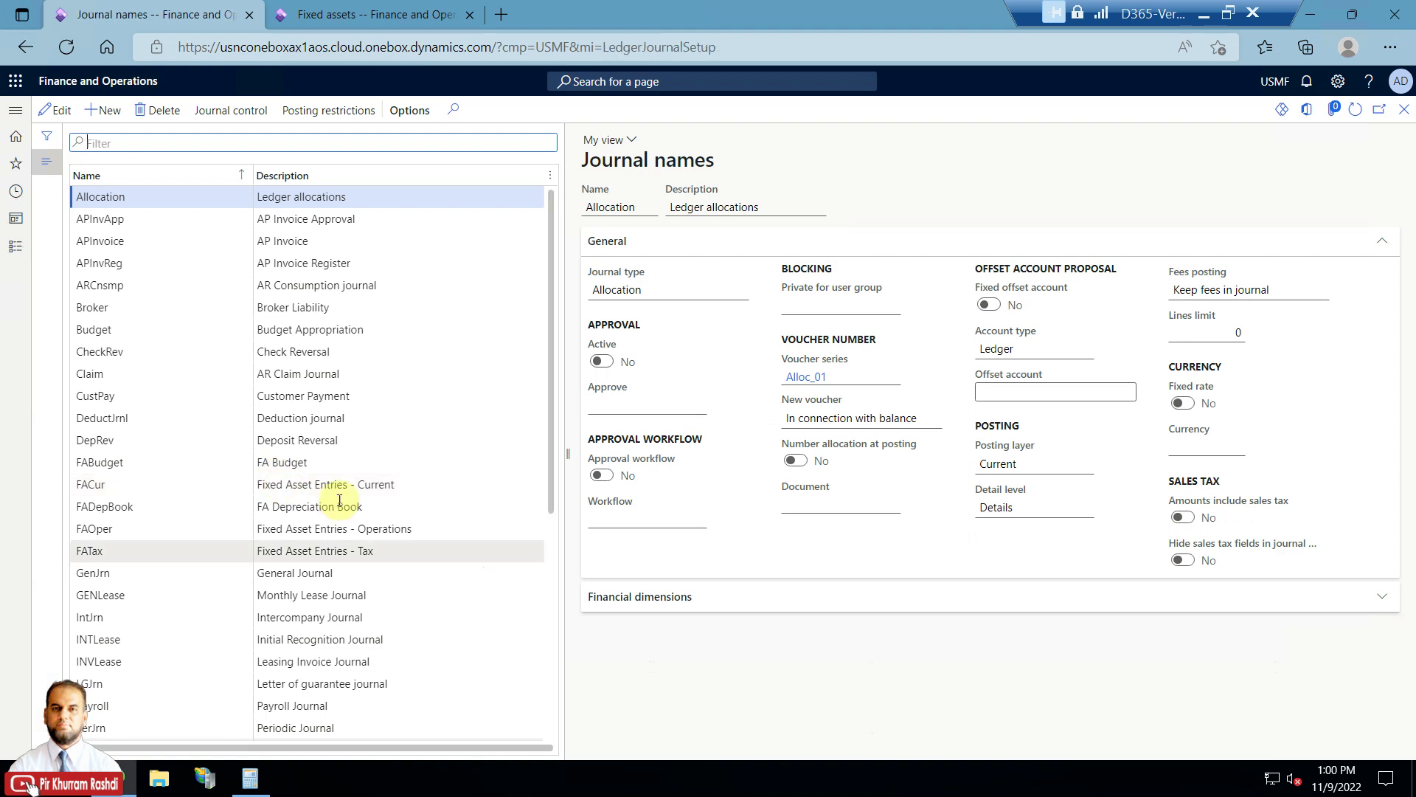
# Compare the journal type and posting layer of the FACur, FABudget and FADepBook journal names.
pyautogui.click(339, 483)
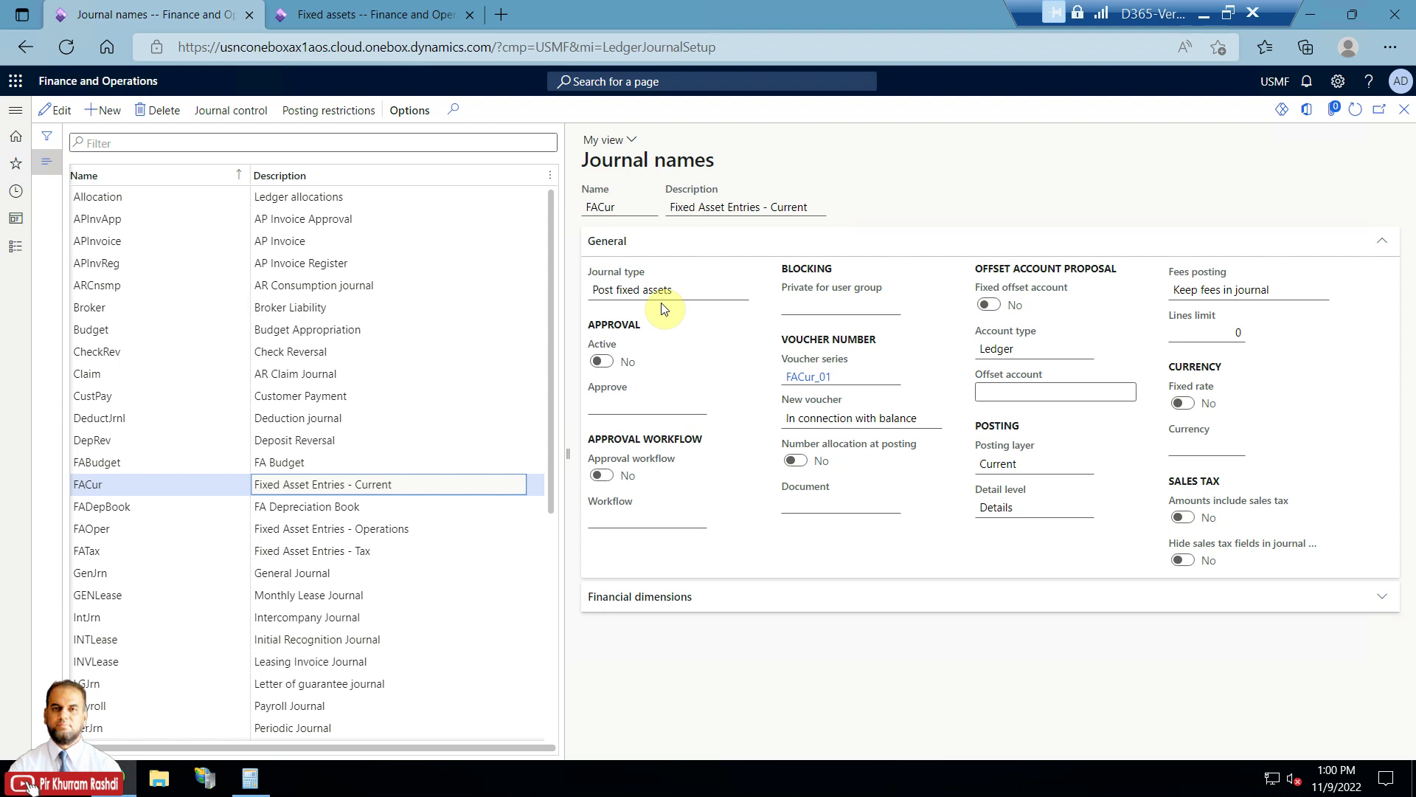
pyautogui.click(988, 462)
pyautogui.moveTo(992, 463); pyautogui.dragTo(1025, 464)
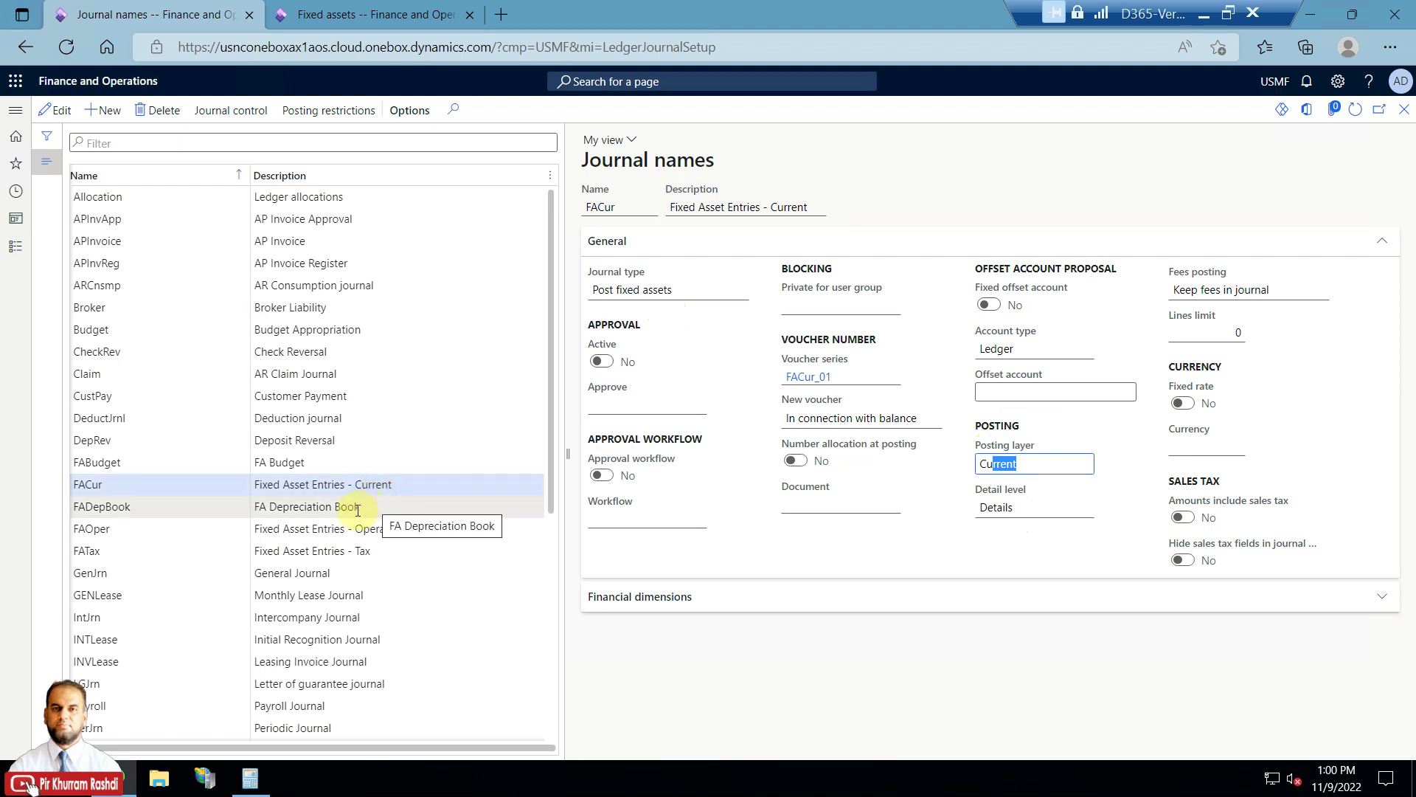
pyautogui.click(317, 461)
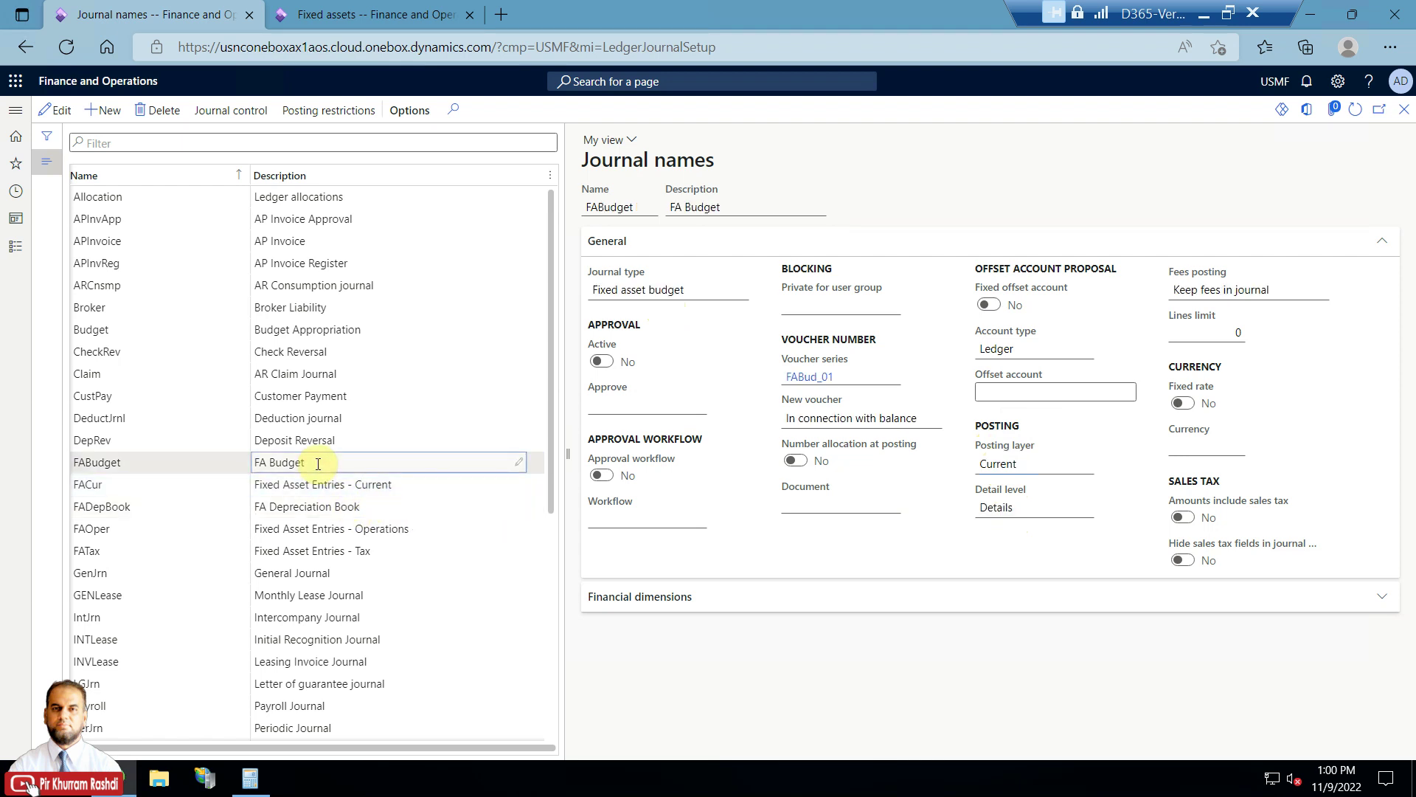
pyautogui.click(325, 504)
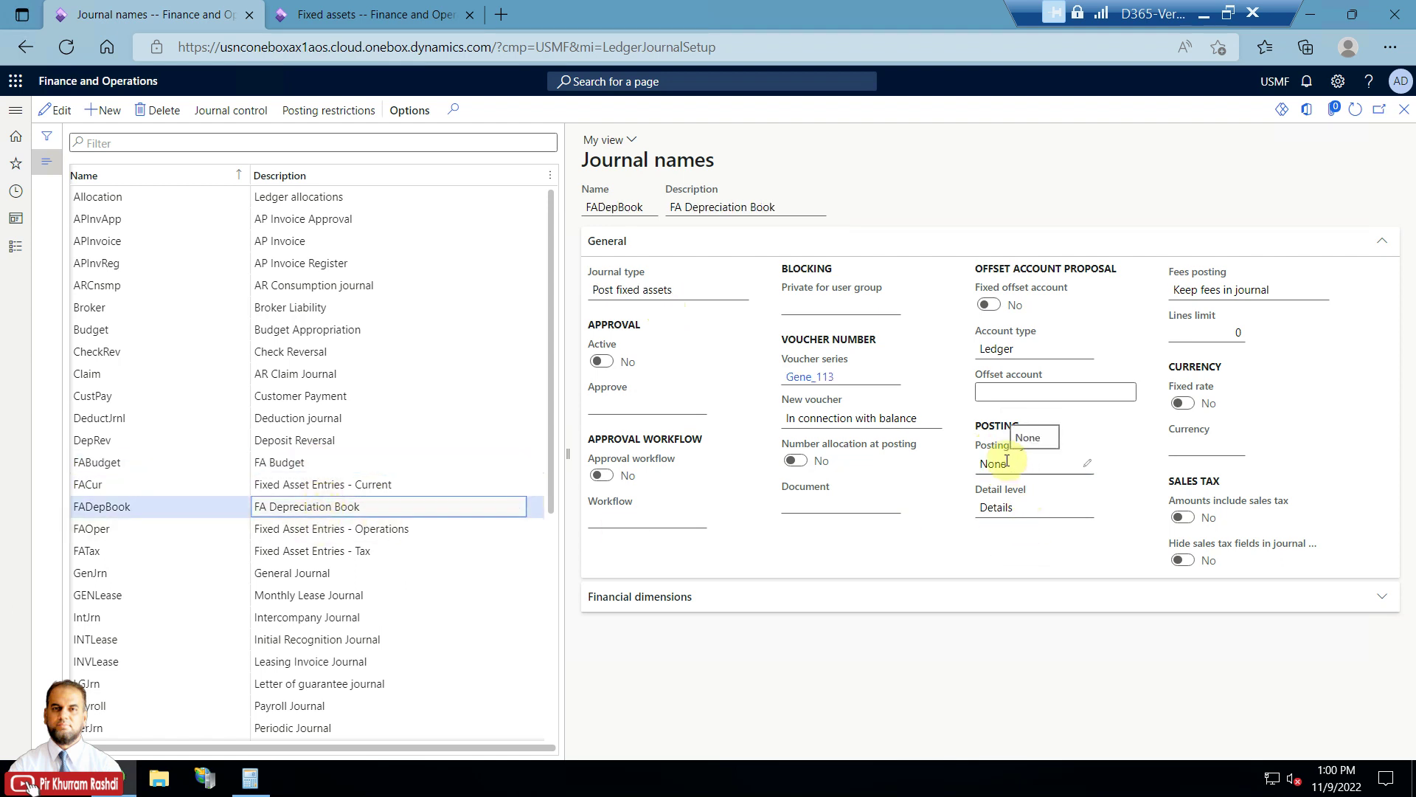
# Put the FADepBook journal name in edit mode, examine its posting layer options and close the page.
pyautogui.click(68, 112)
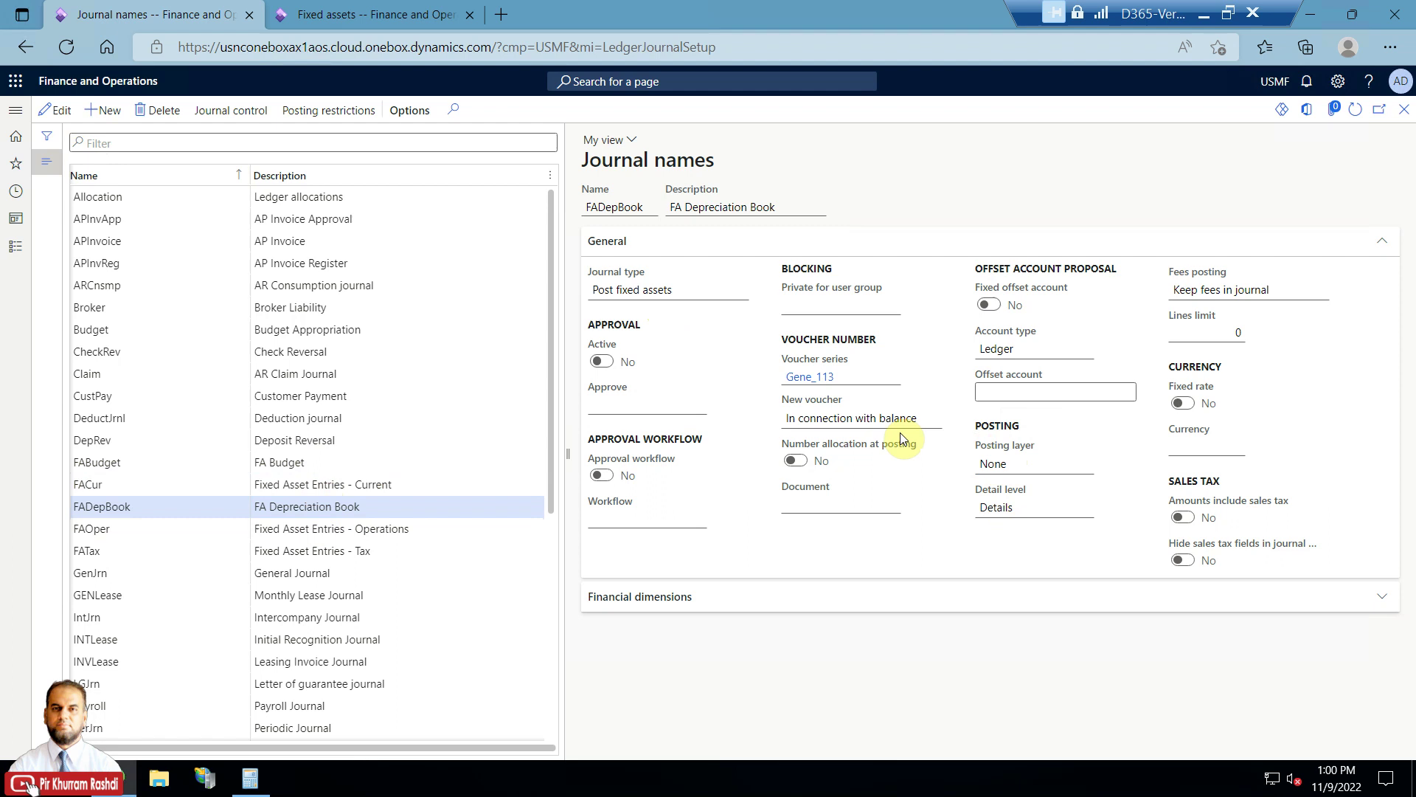
pyautogui.click(1088, 464)
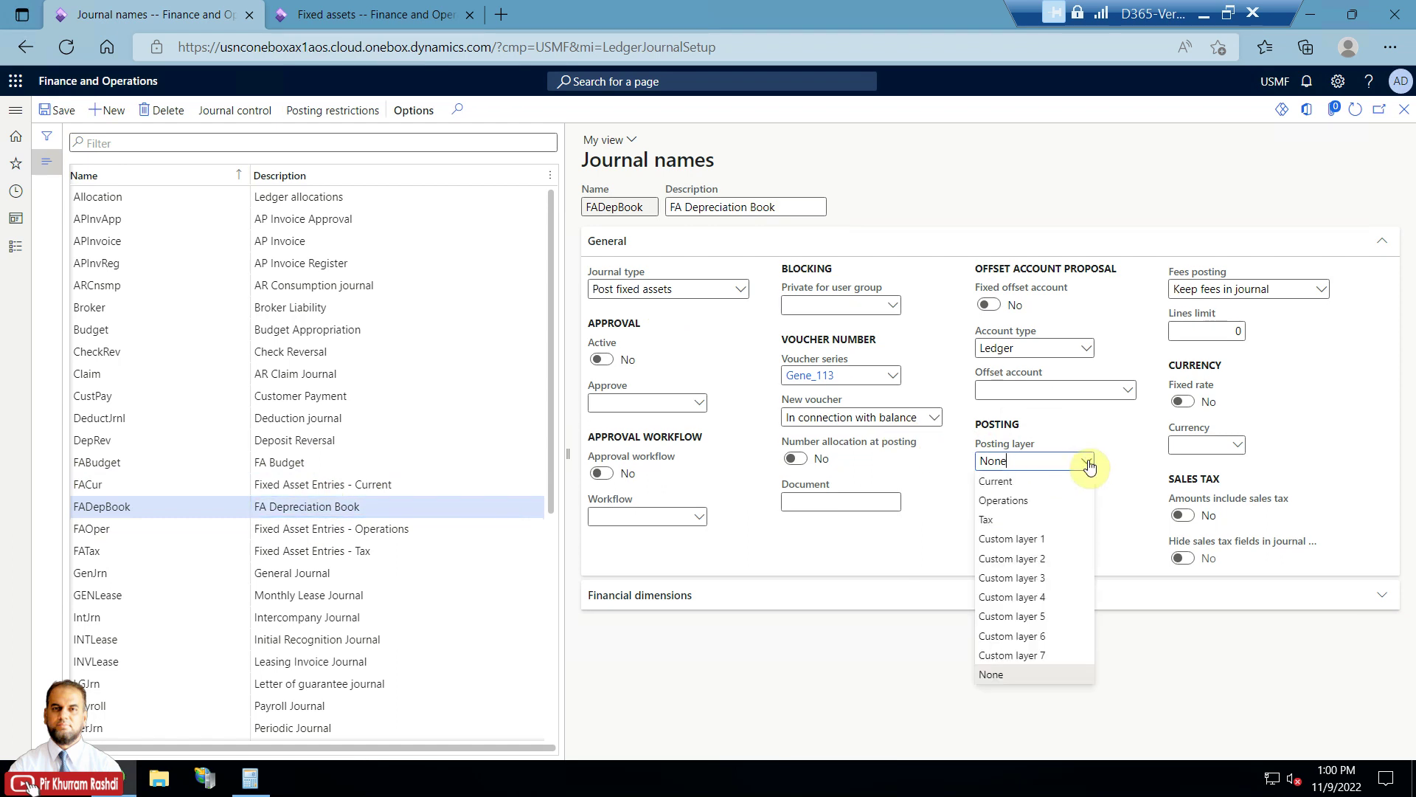
pyautogui.click(1088, 464)
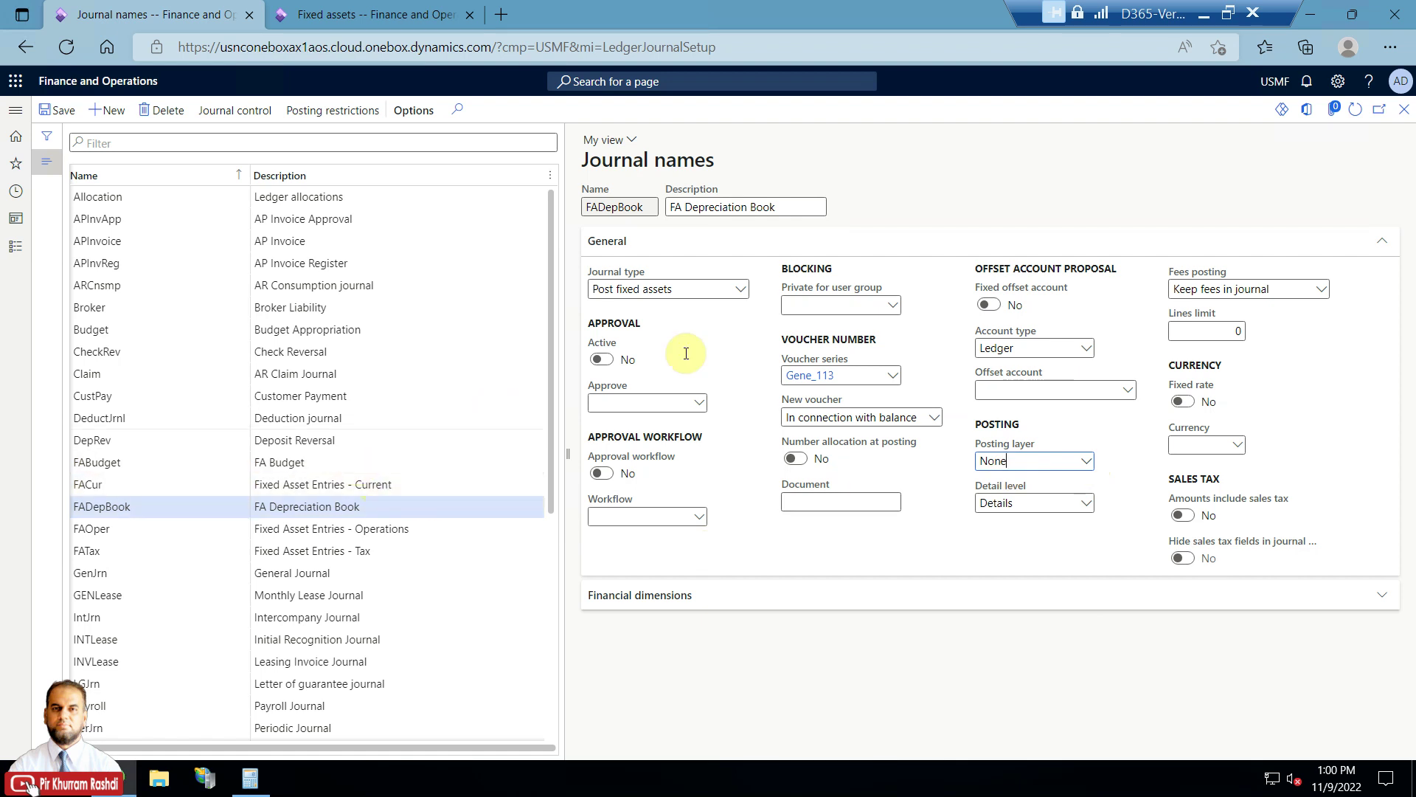
pyautogui.click(1405, 112)
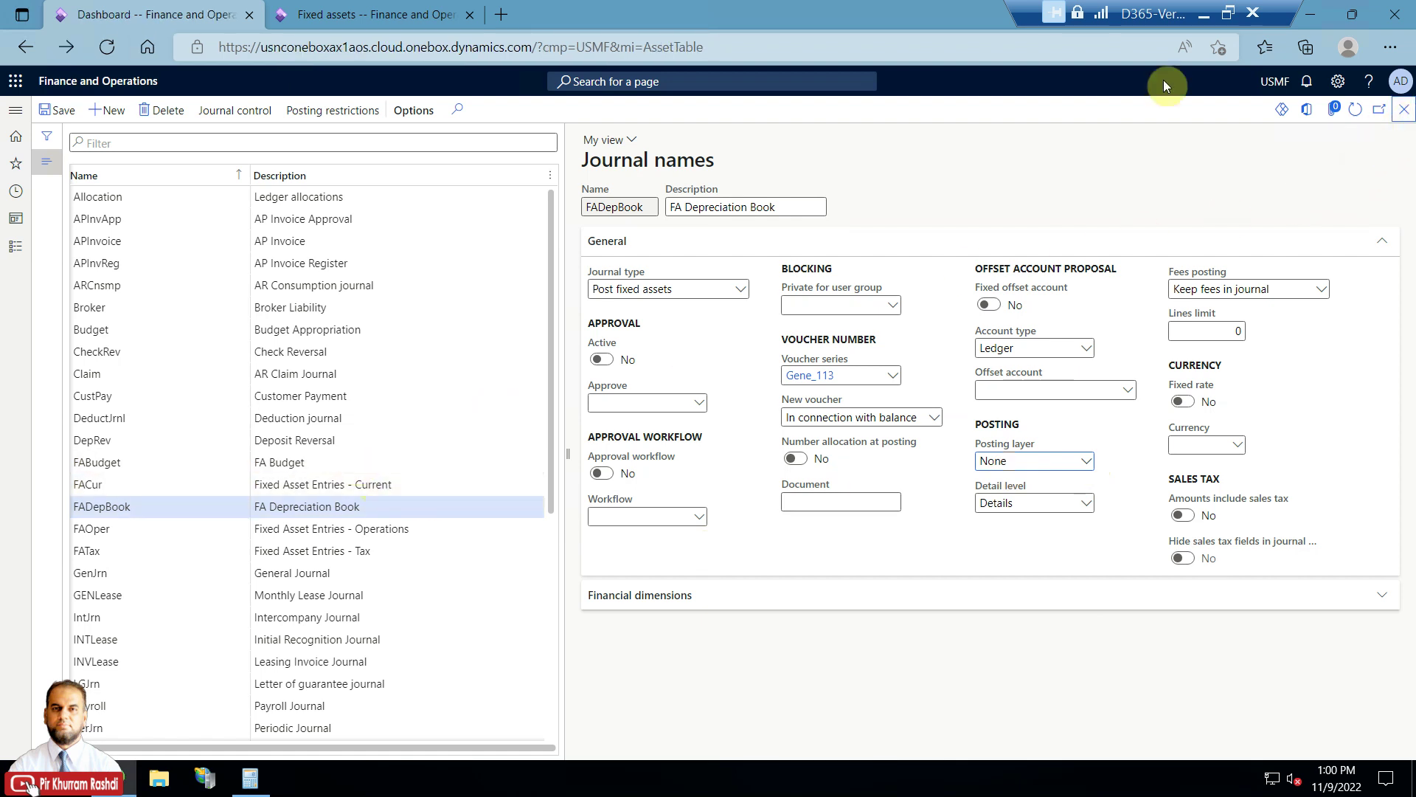
# Return to the depreciation proposal in the Fixed assets browser tab and check its To date.
pyautogui.click(440, 8)
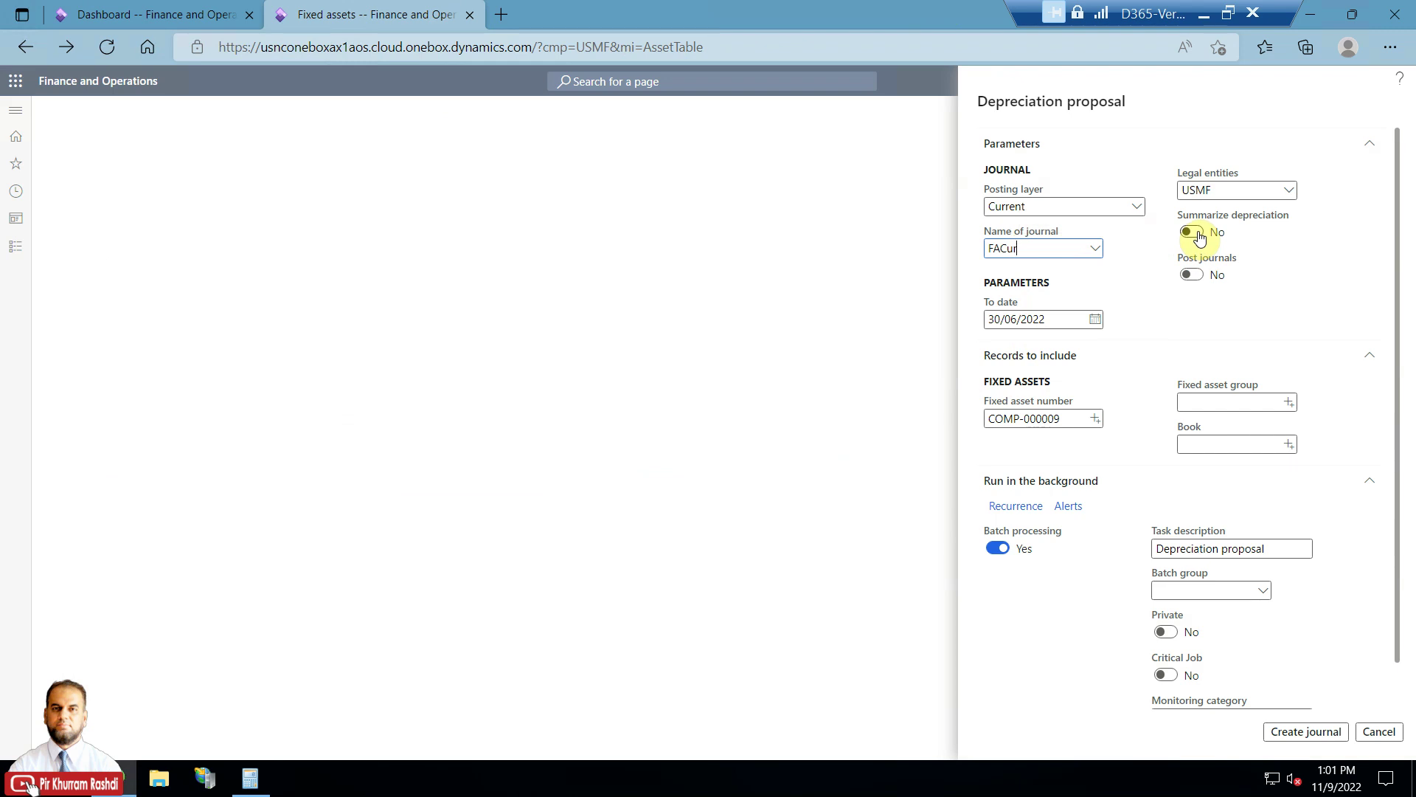
pyautogui.click(1055, 318)
pyautogui.moveTo(1055, 318); pyautogui.dragTo(980, 318)
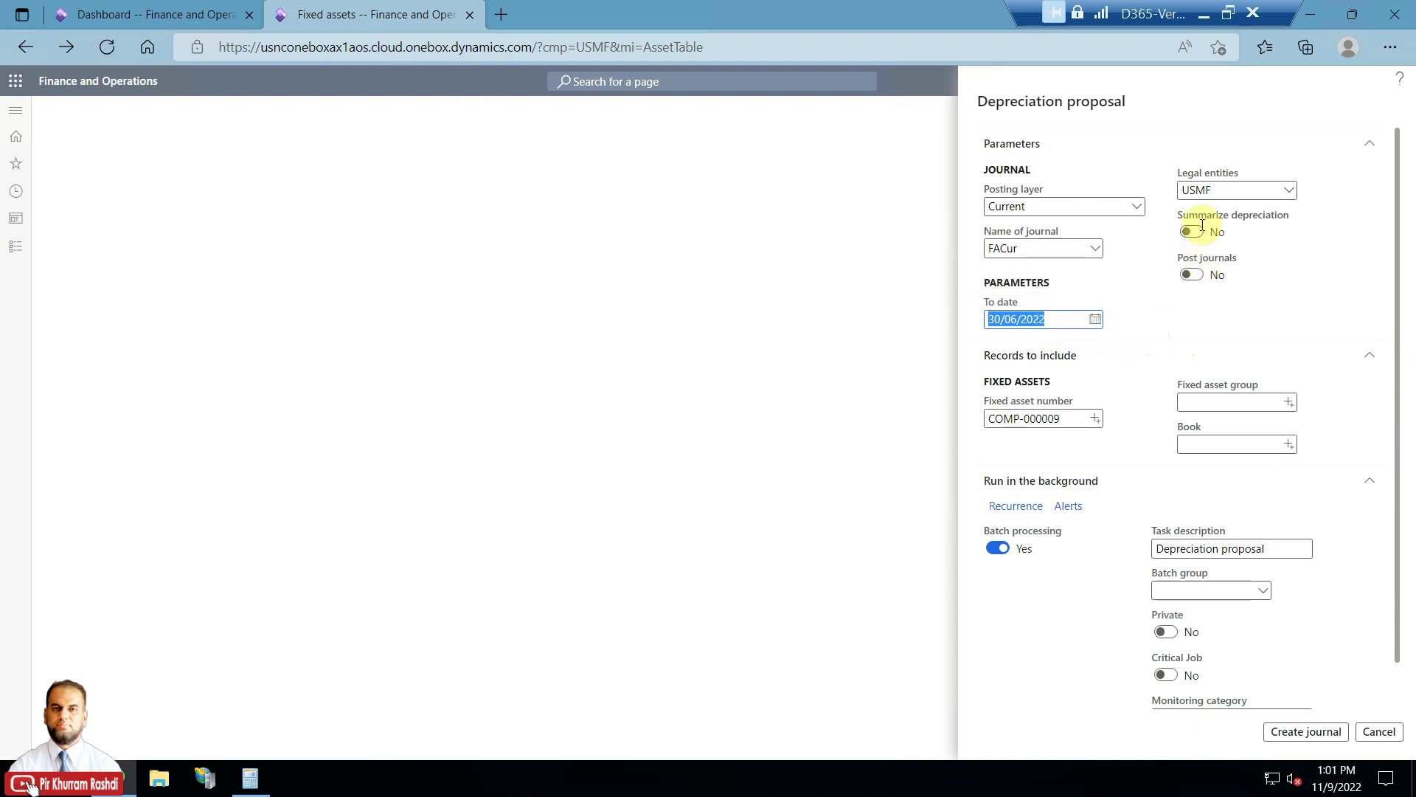
pyautogui.click(1054, 318)
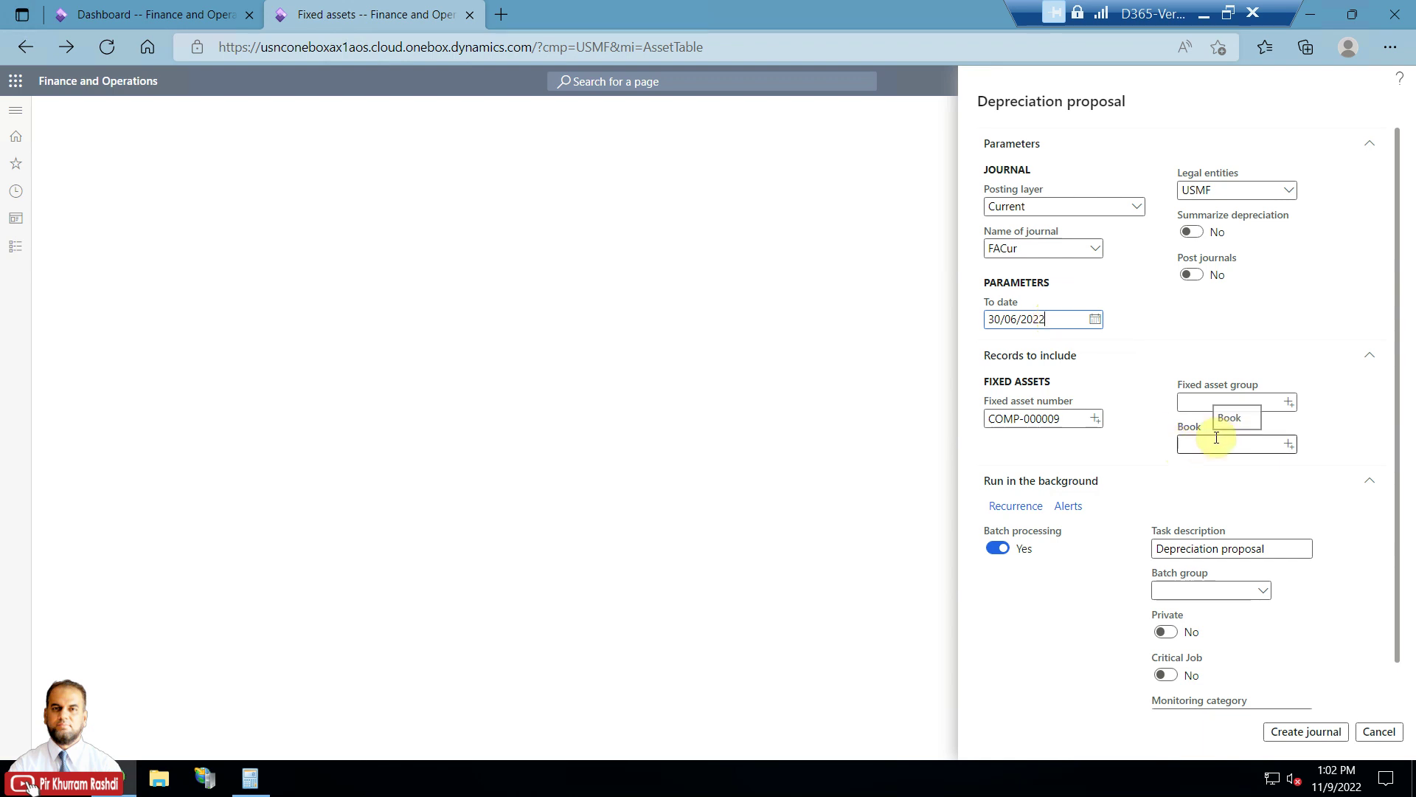
# Examine the fixed asset groups available for filtering the proposal and recheck the fixed asset number filter.
pyautogui.click(1222, 404)
pyautogui.click(1289, 404)
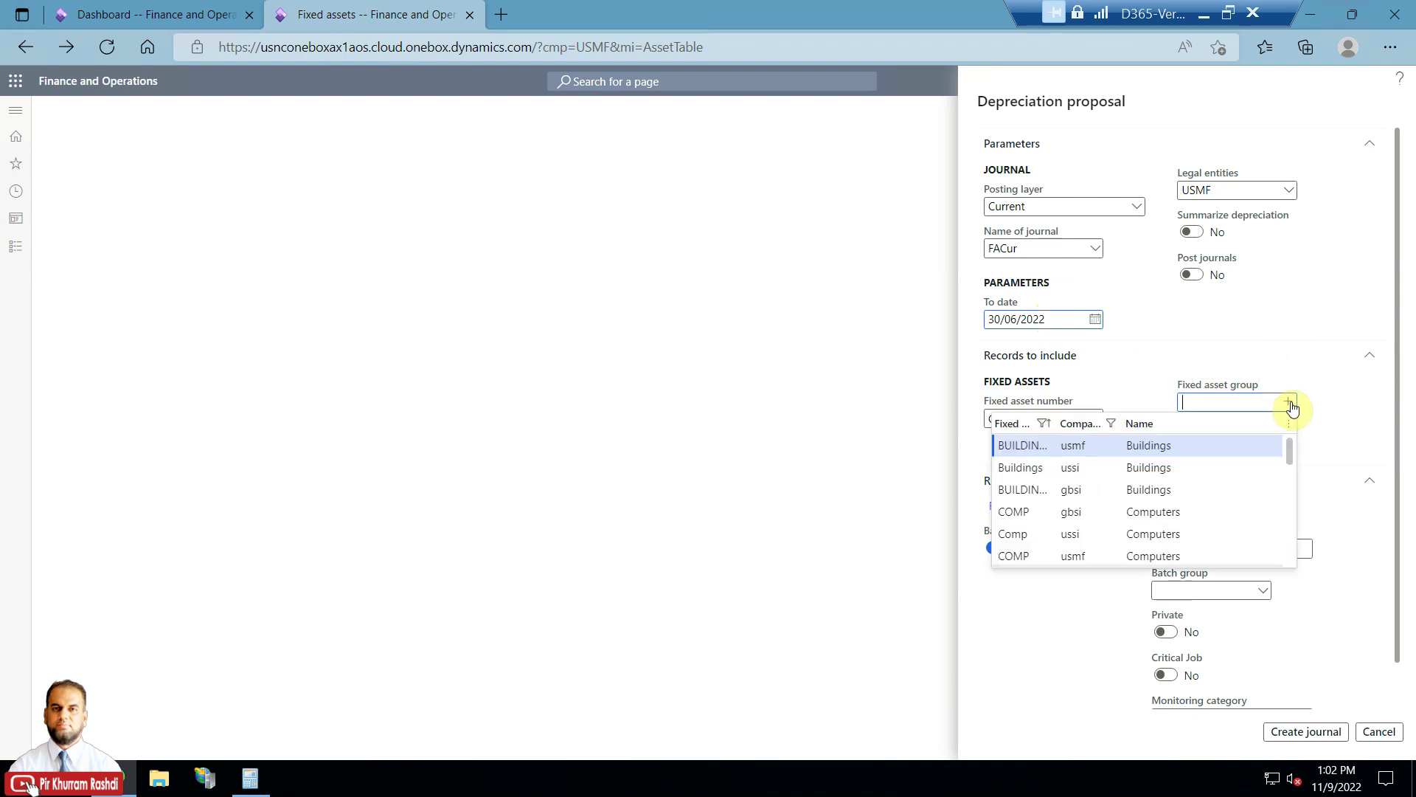
pyautogui.click(1091, 418)
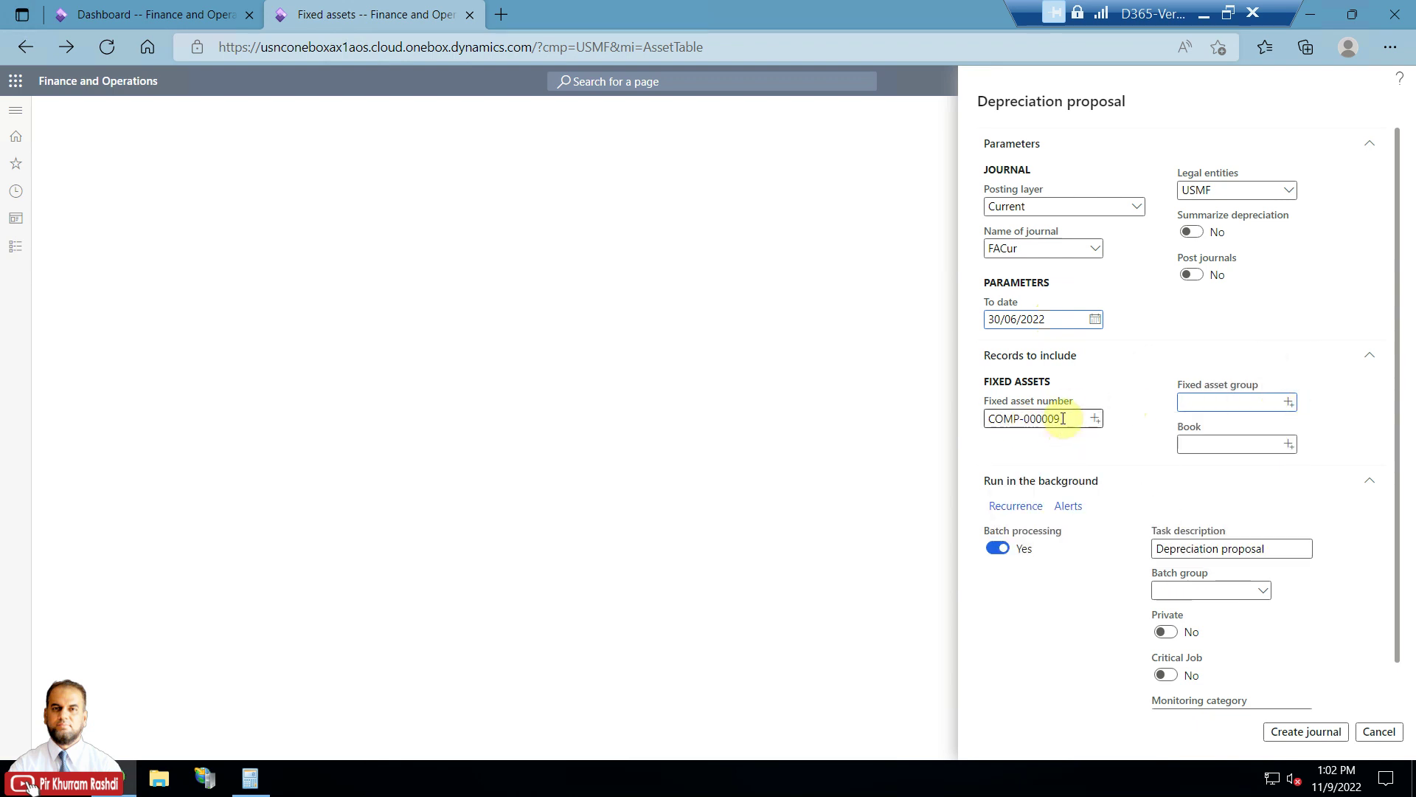
pyautogui.moveTo(1075, 418); pyautogui.dragTo(927, 417)
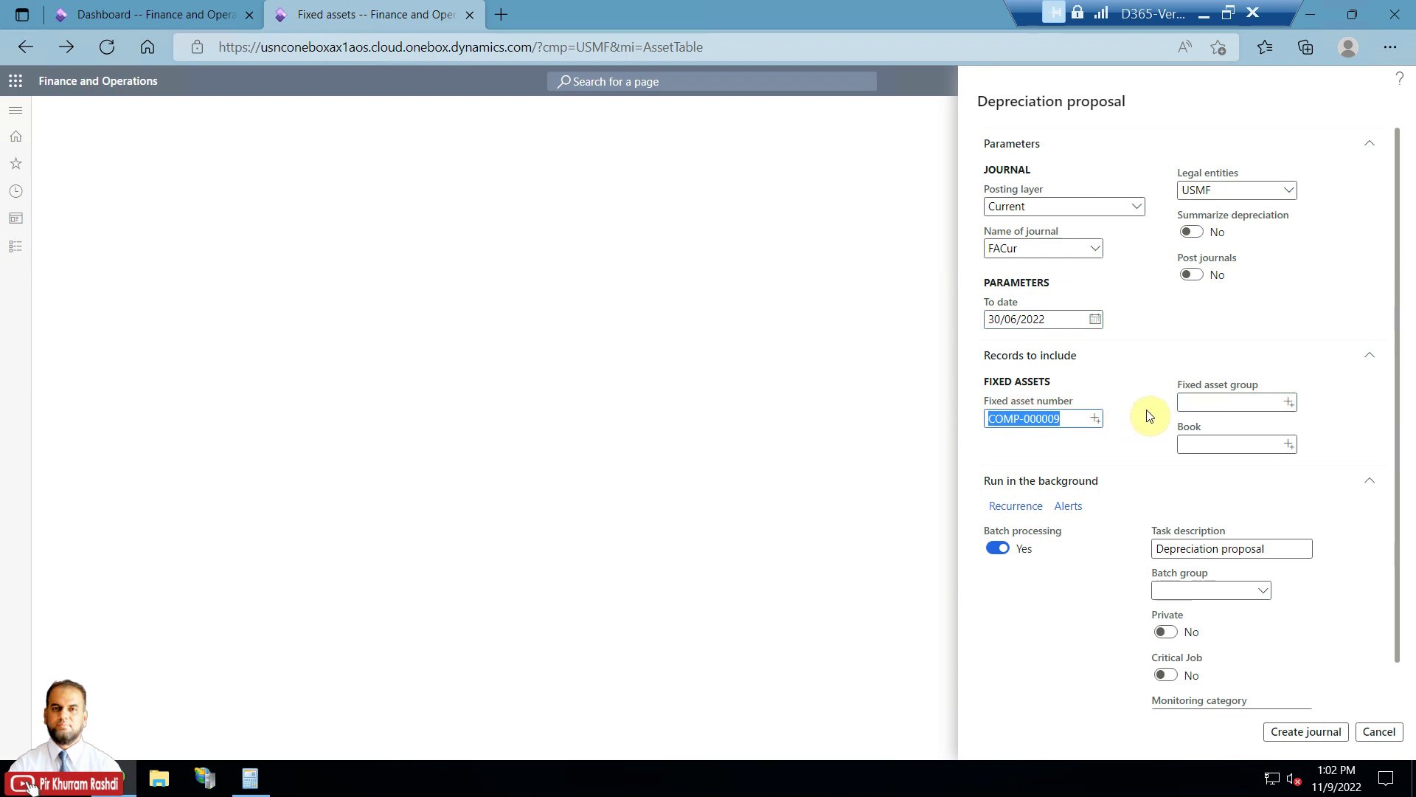
pyautogui.click(1211, 398)
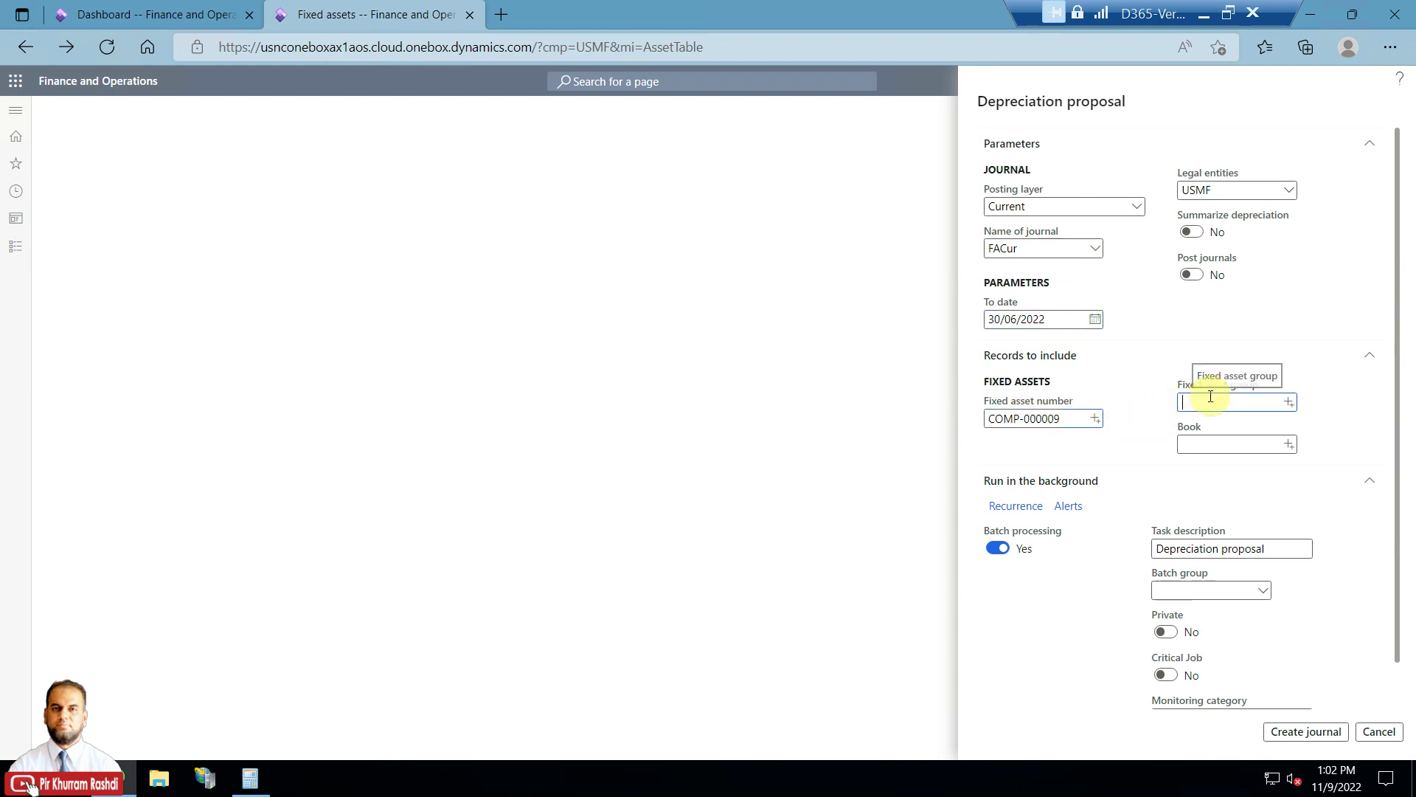
pyautogui.click(1290, 404)
pyautogui.scroll(-5, 1129, 480)
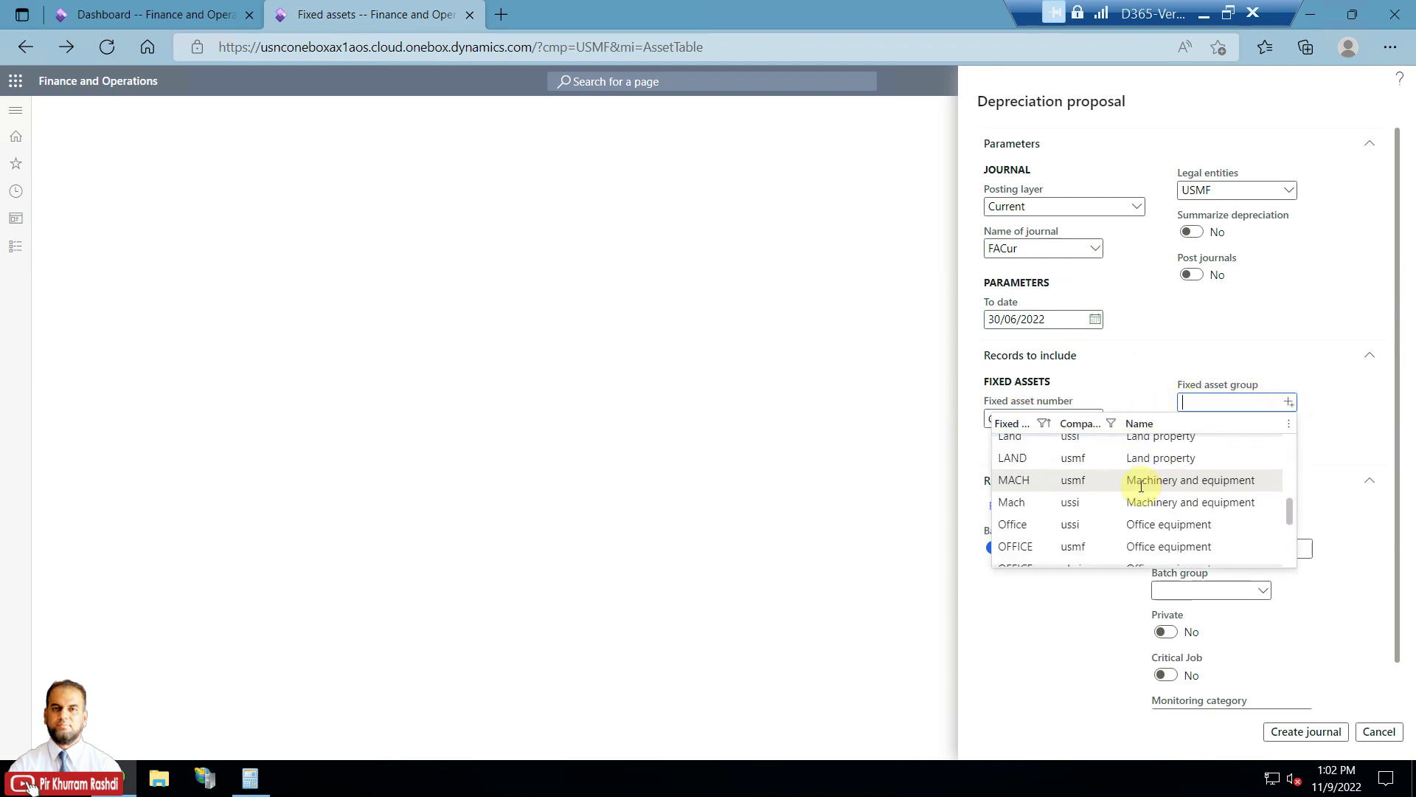
pyautogui.click(1202, 405)
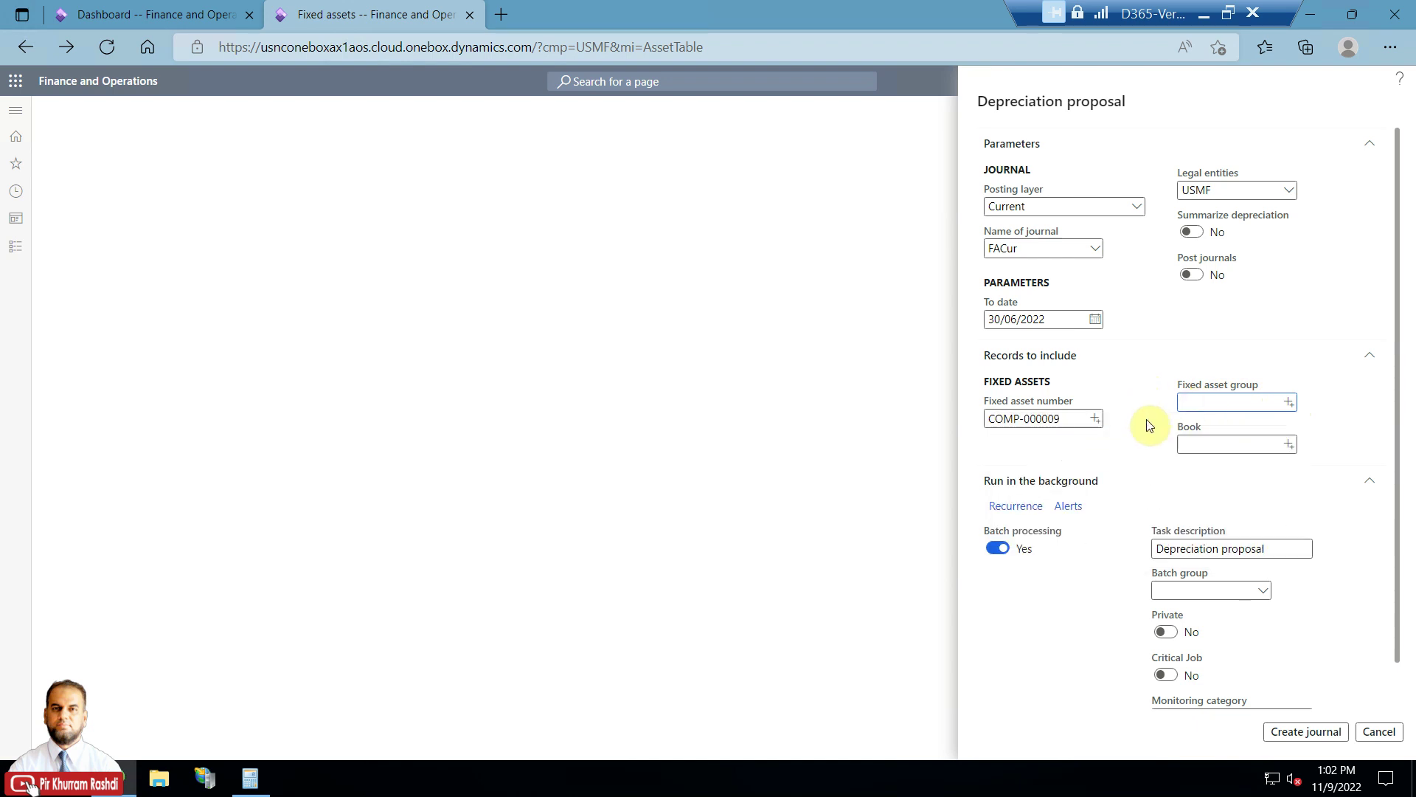
# Examine the books available for filtering the proposal and close the lookup without choosing one.
pyautogui.click(1273, 446)
pyautogui.click(1289, 445)
pyautogui.scroll(-5, 1197, 544)
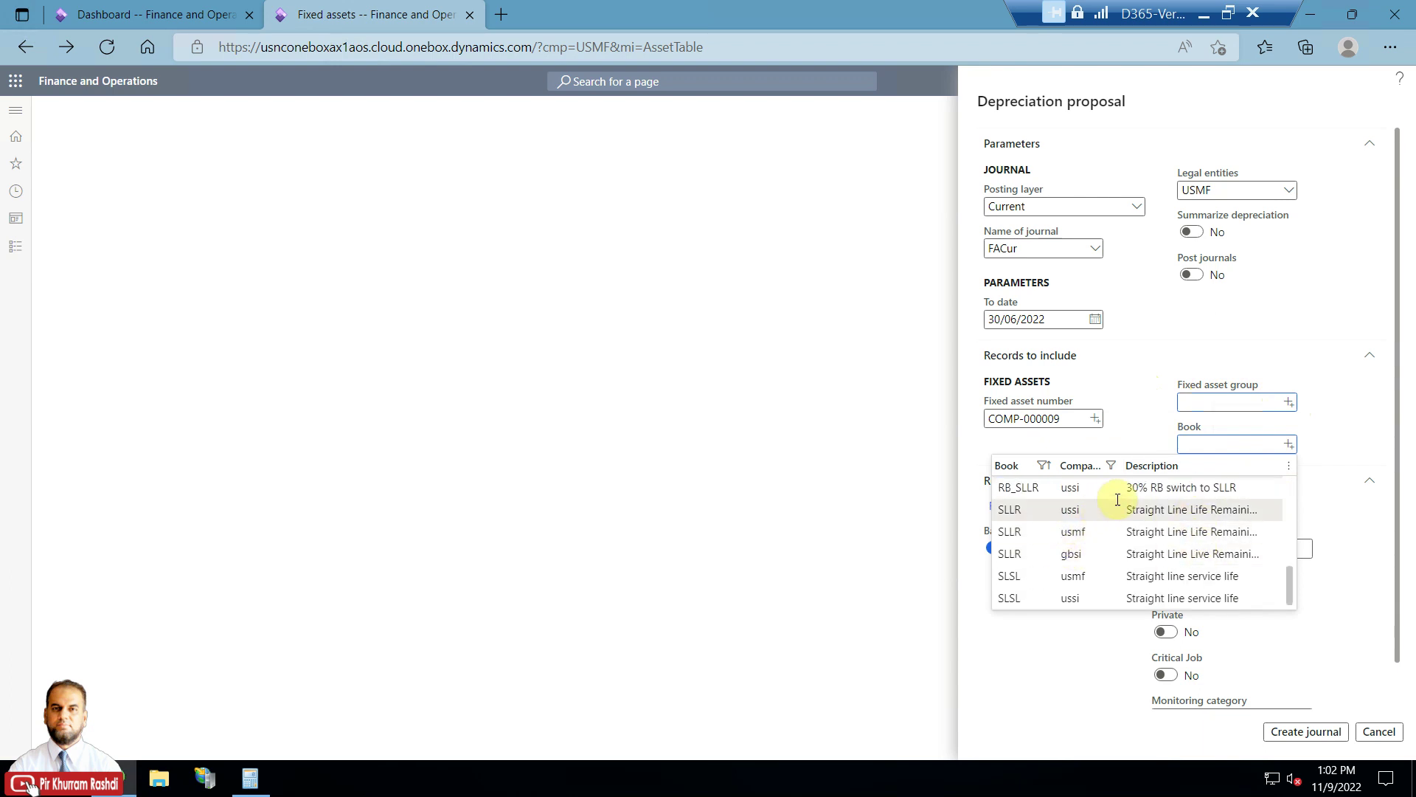
pyautogui.click(1198, 399)
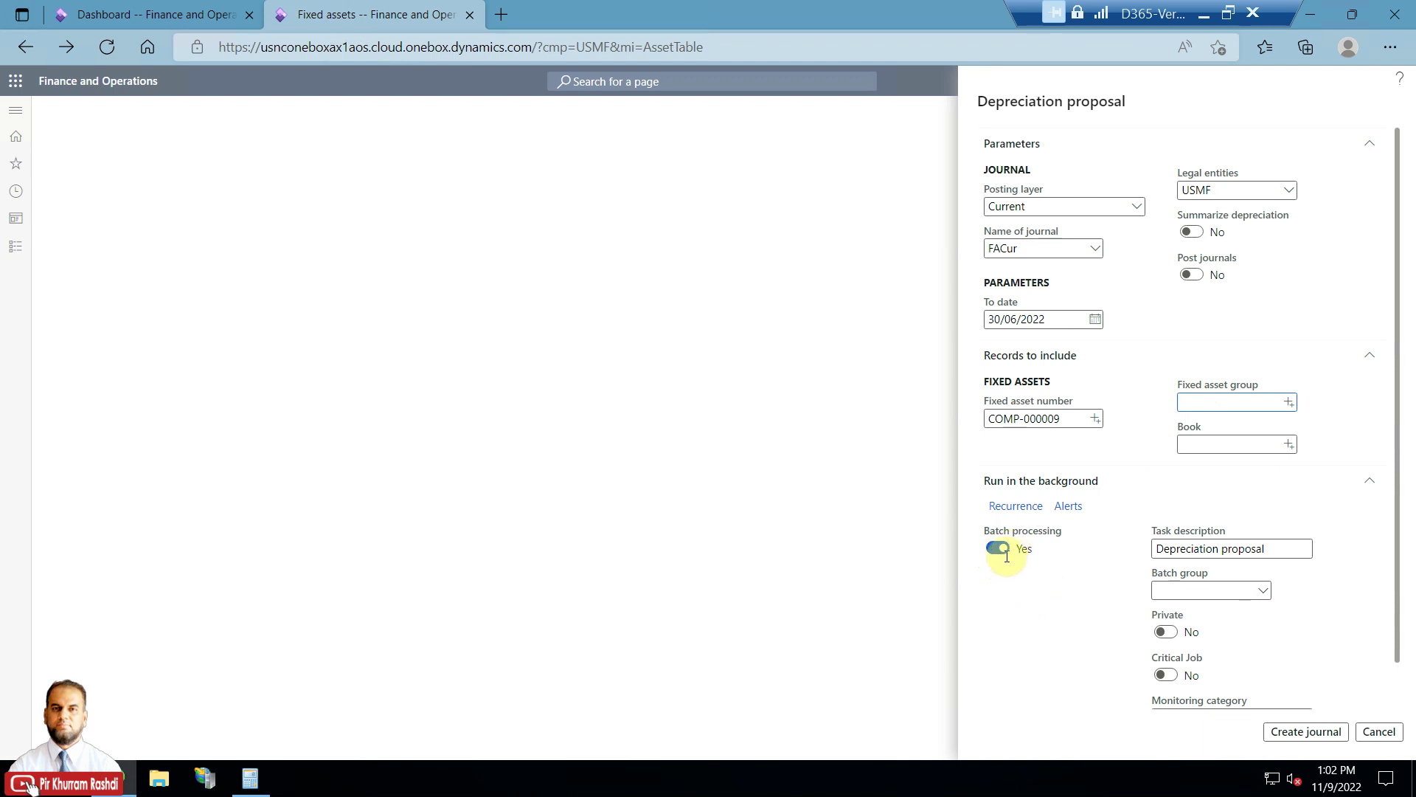
# Create the depreciation journal with batch processing turned off and check the notifications for its journal number.
pyautogui.click(998, 554)
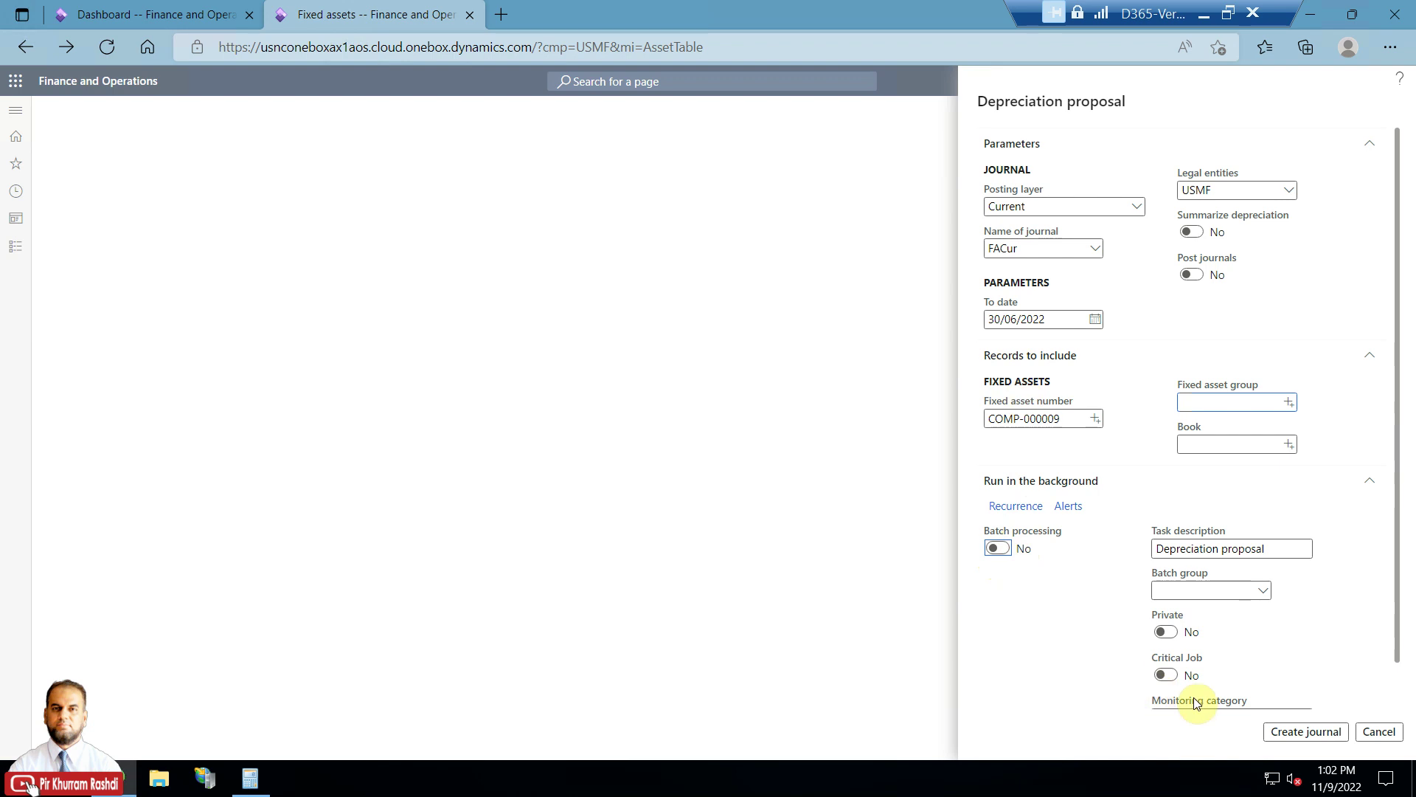
pyautogui.click(1288, 736)
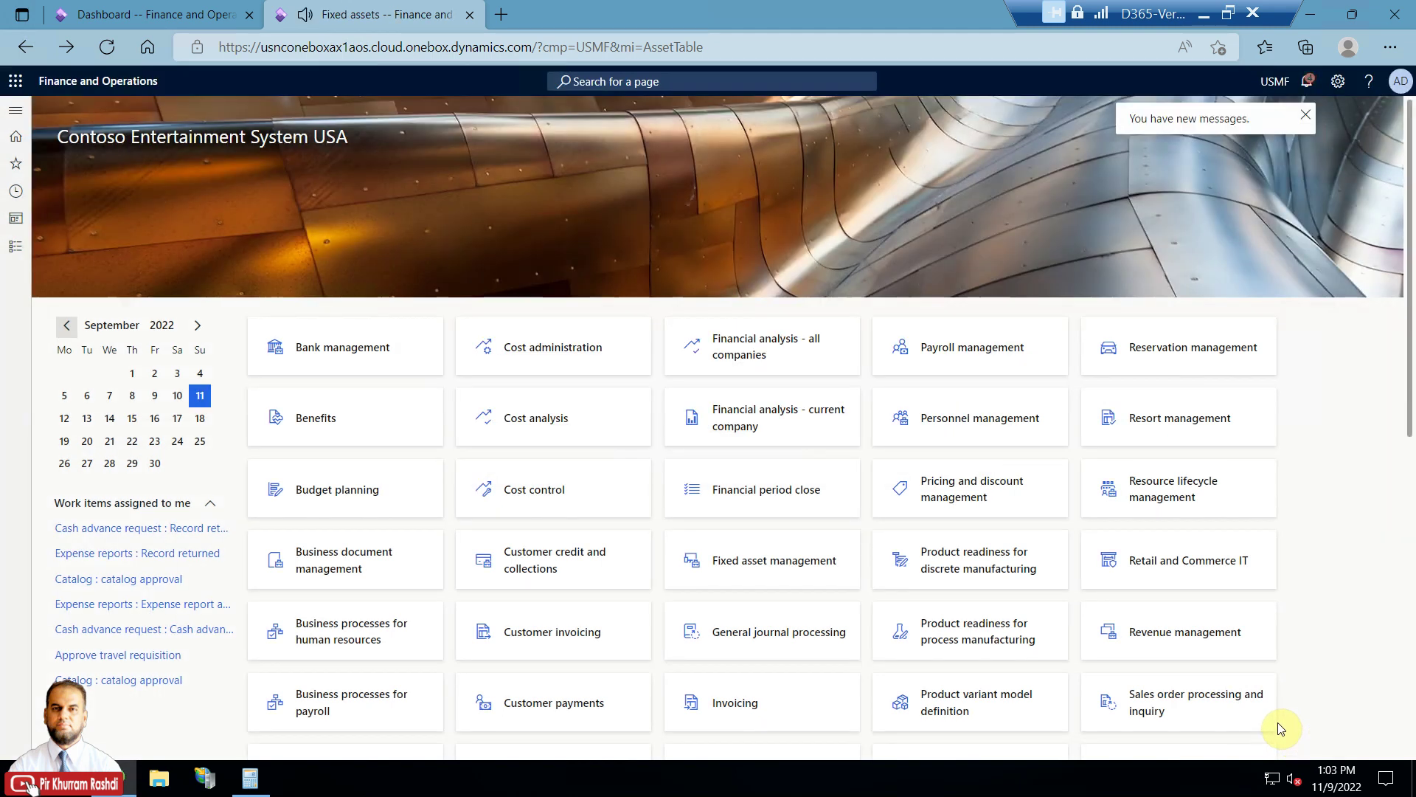
pyautogui.click(1308, 81)
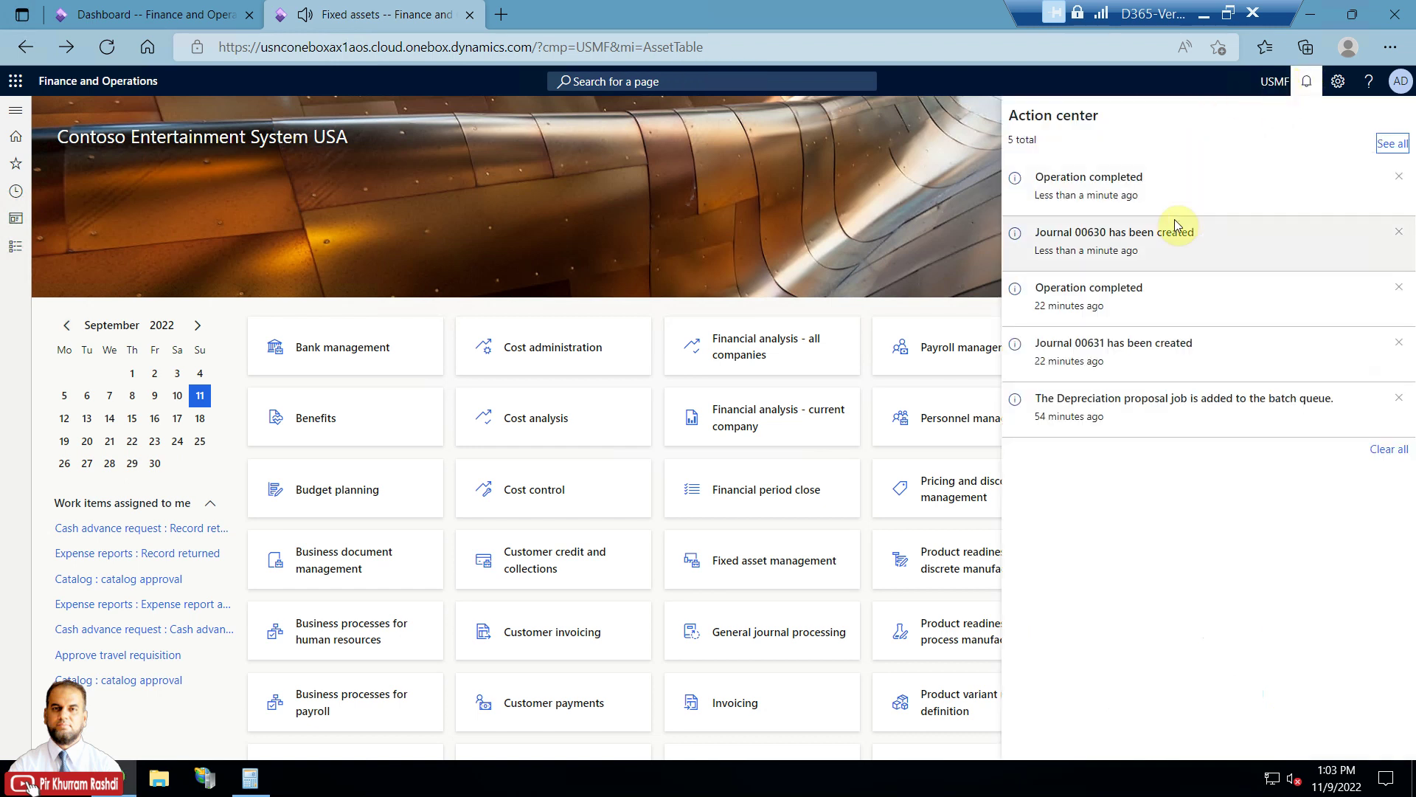
pyautogui.click(1090, 235)
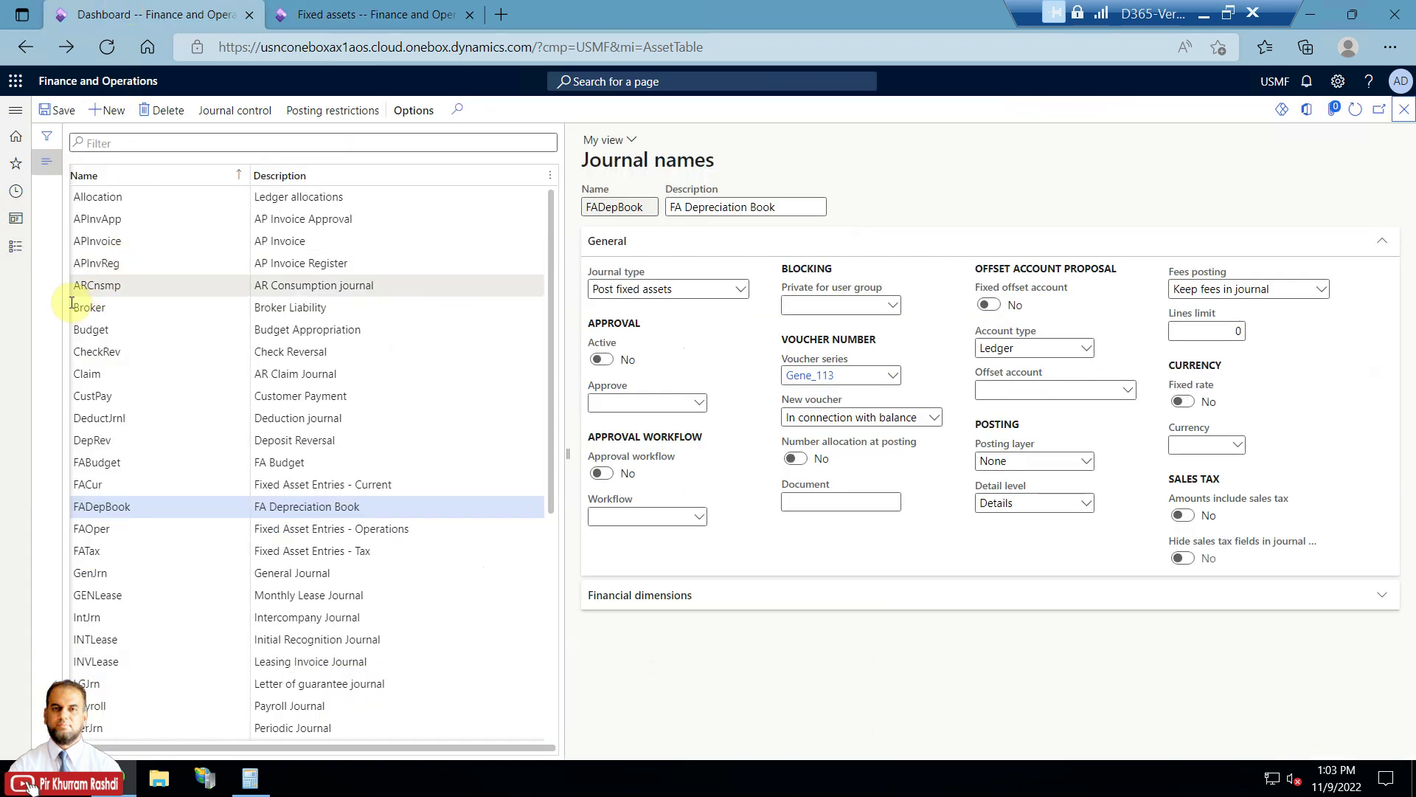
# In the Dashboard browser tab, open the fixed assets journal and the lines of journal 00630.
pyautogui.click(16, 246)
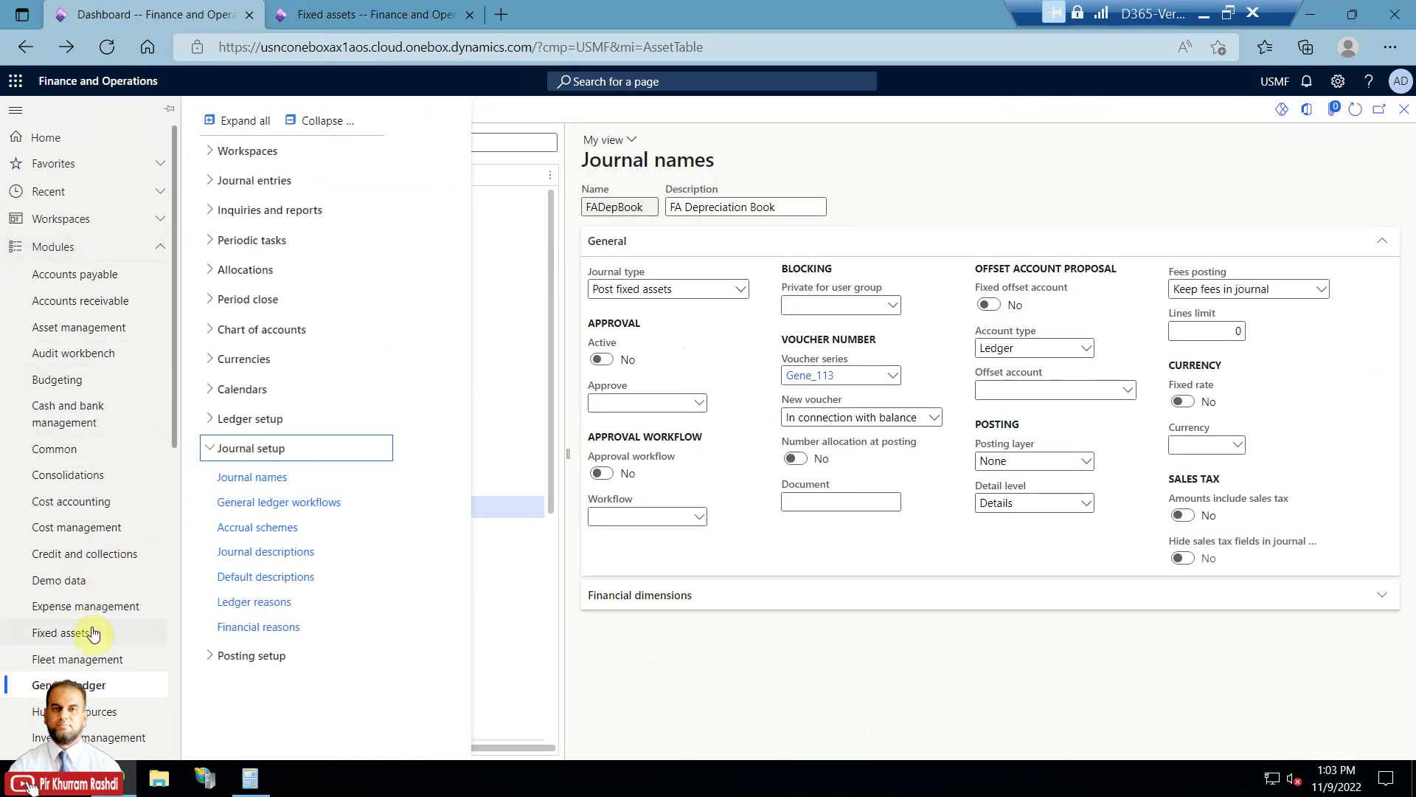
pyautogui.click(62, 633)
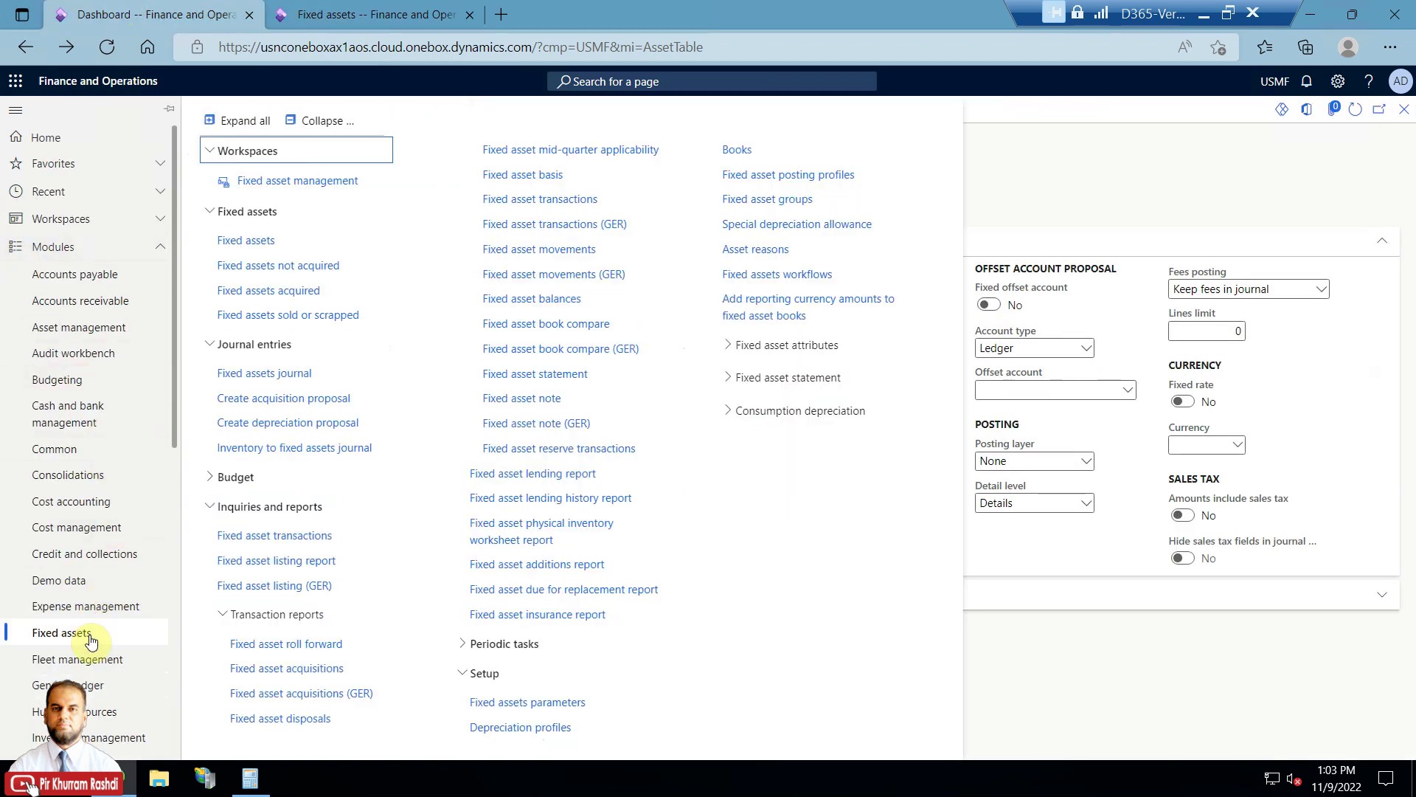
pyautogui.click(291, 373)
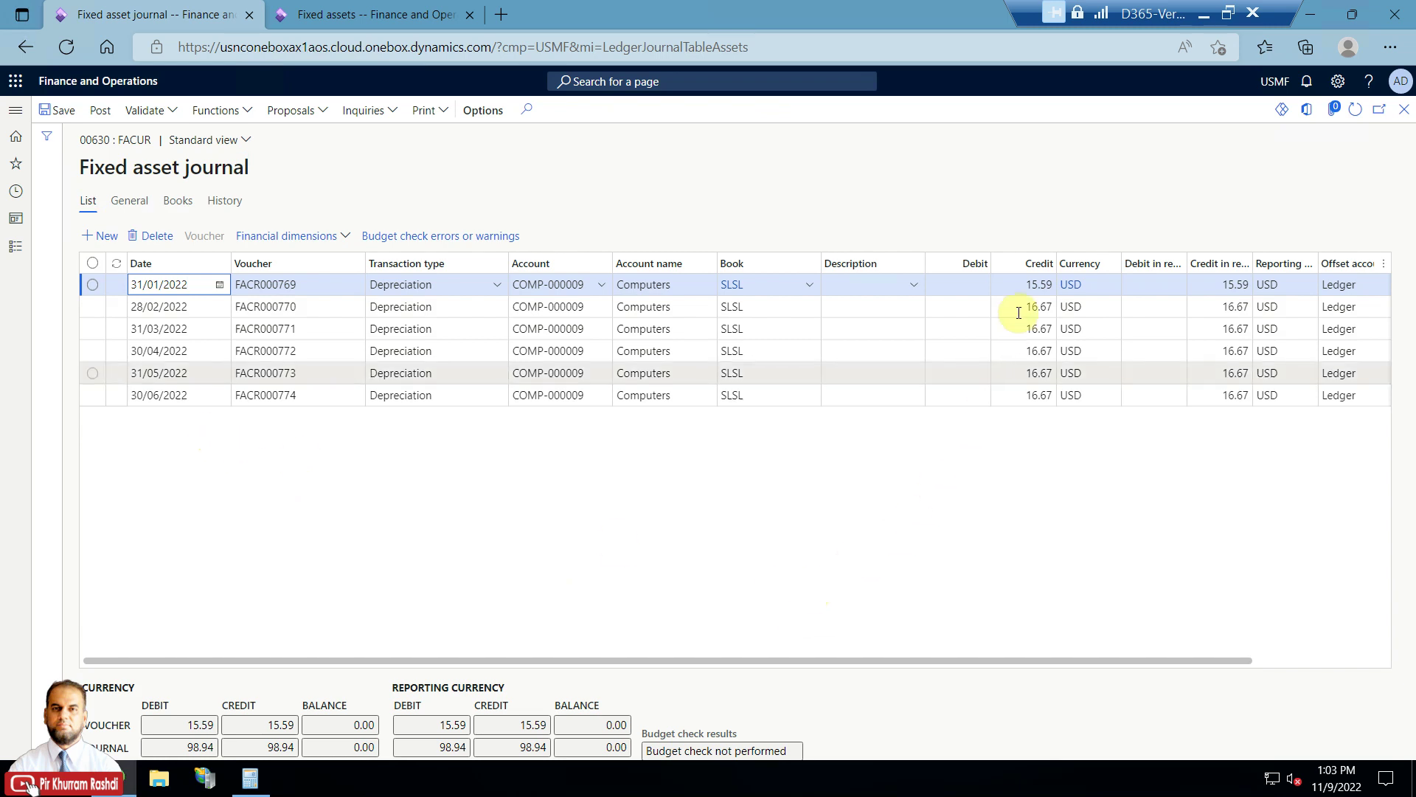
# Examine the credit amount and the offset account's segments on the 31/01/2022 depreciation line.
pyautogui.click(1020, 287)
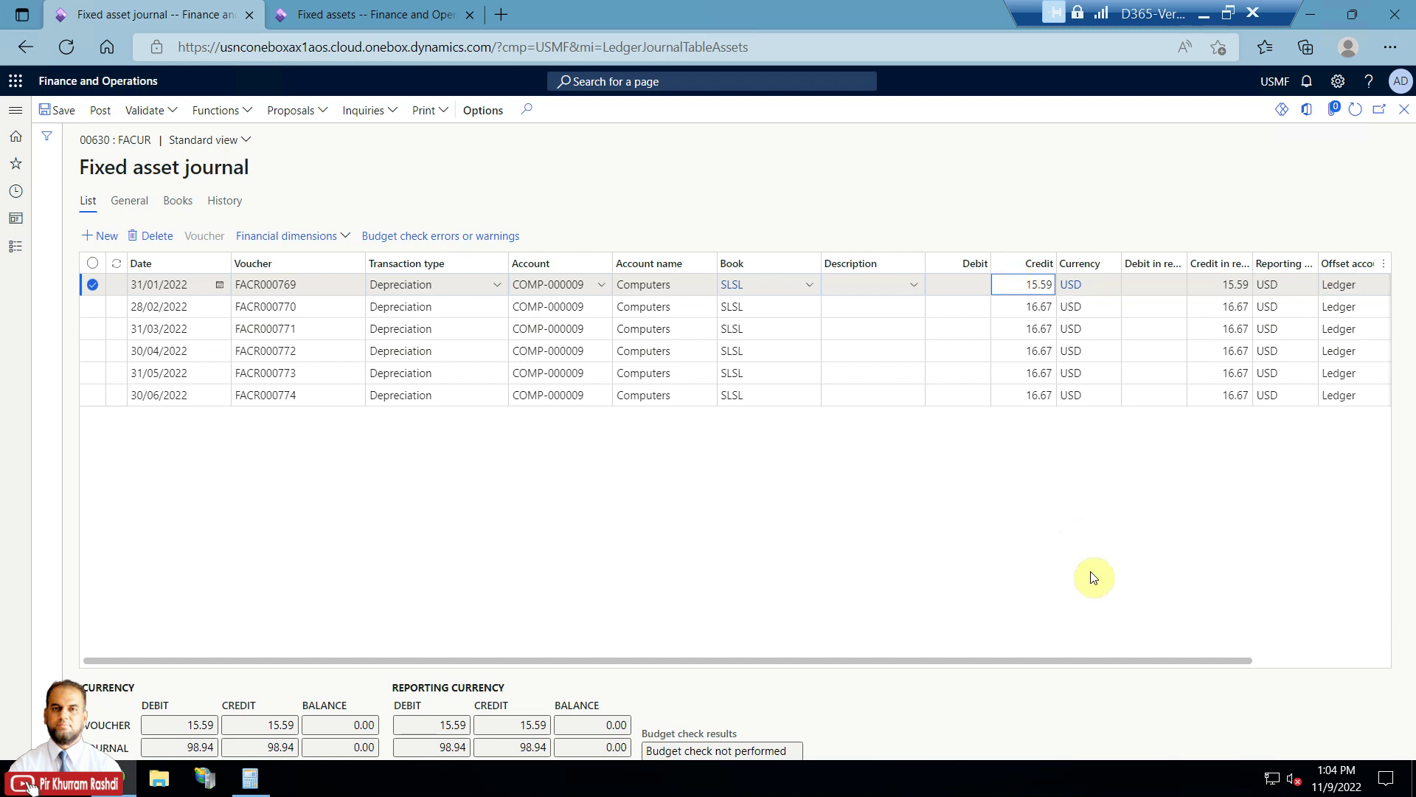
pyautogui.moveTo(1100, 662); pyautogui.dragTo(1266, 661)
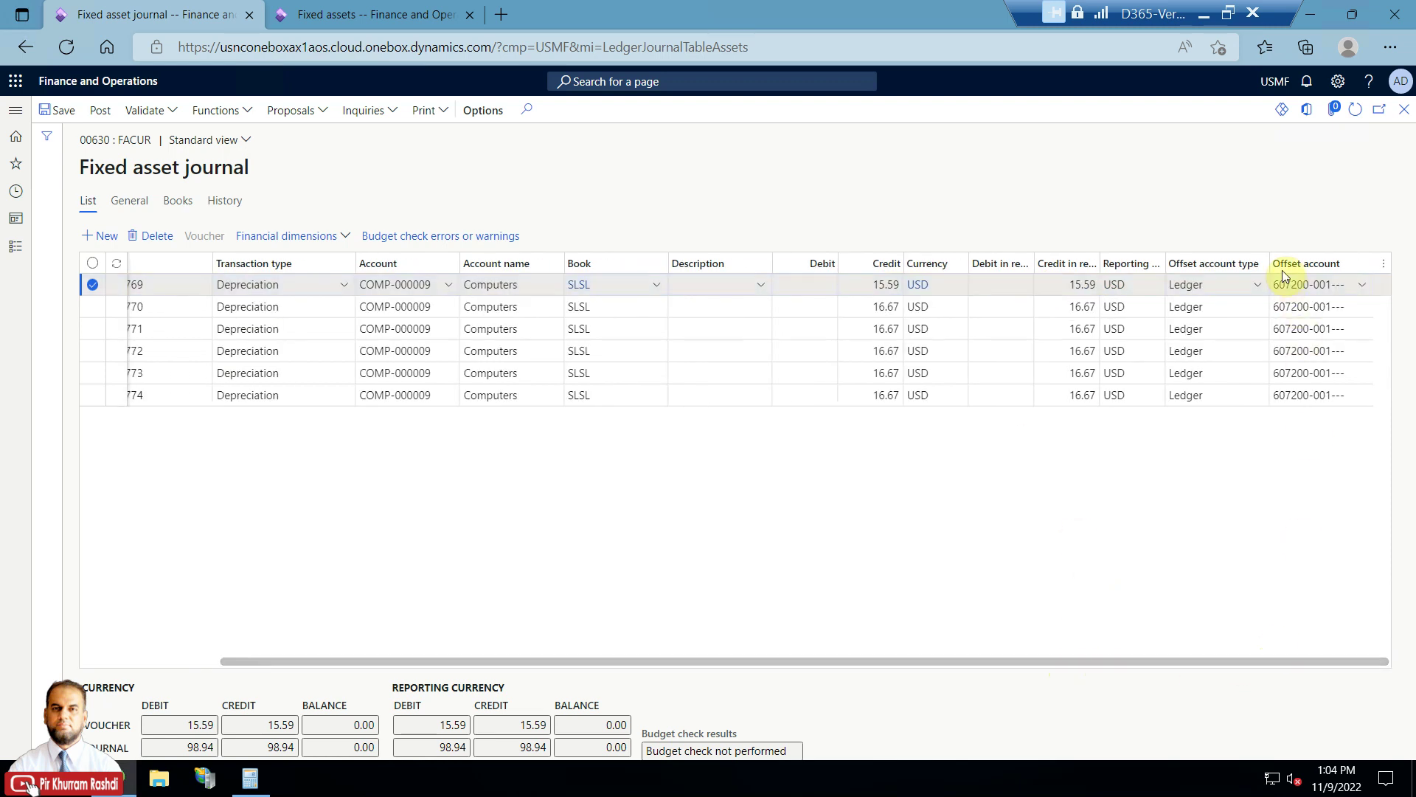
pyautogui.moveTo(1283, 281)
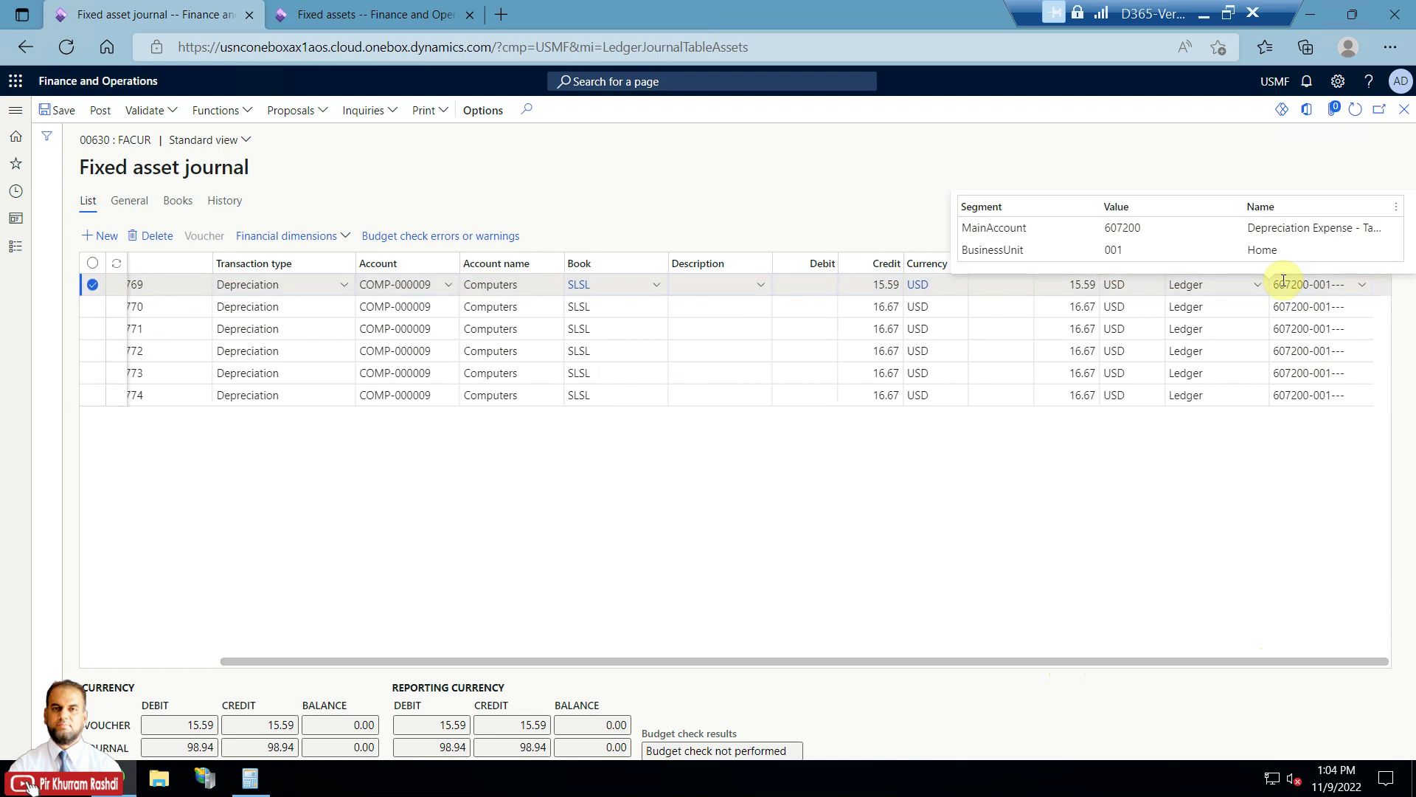
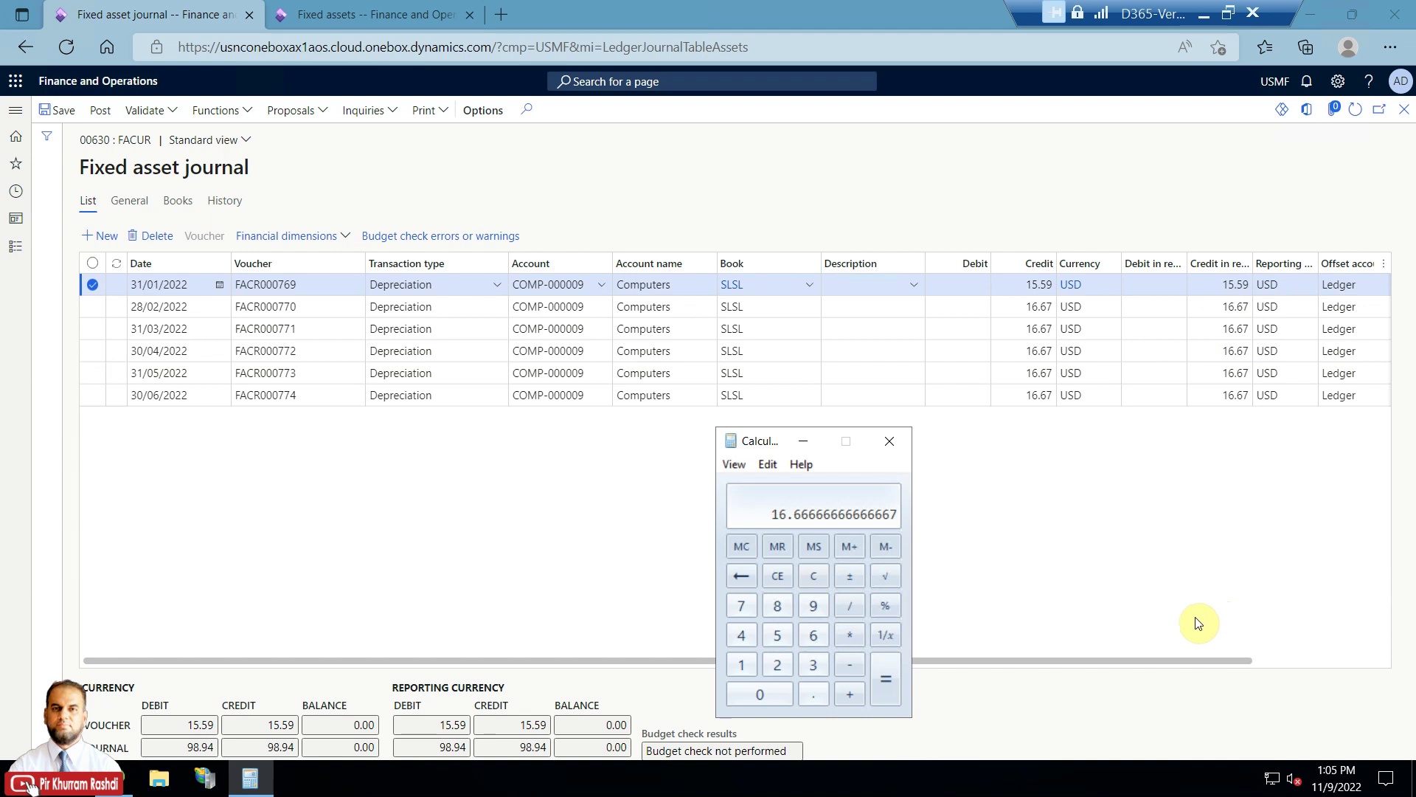
# Divide the monthly depreciation on the calculator by 31, multiply by 29, and compare it with the journal lines' credit amounts.
pyautogui.moveTo(763, 440); pyautogui.dragTo(734, 412)
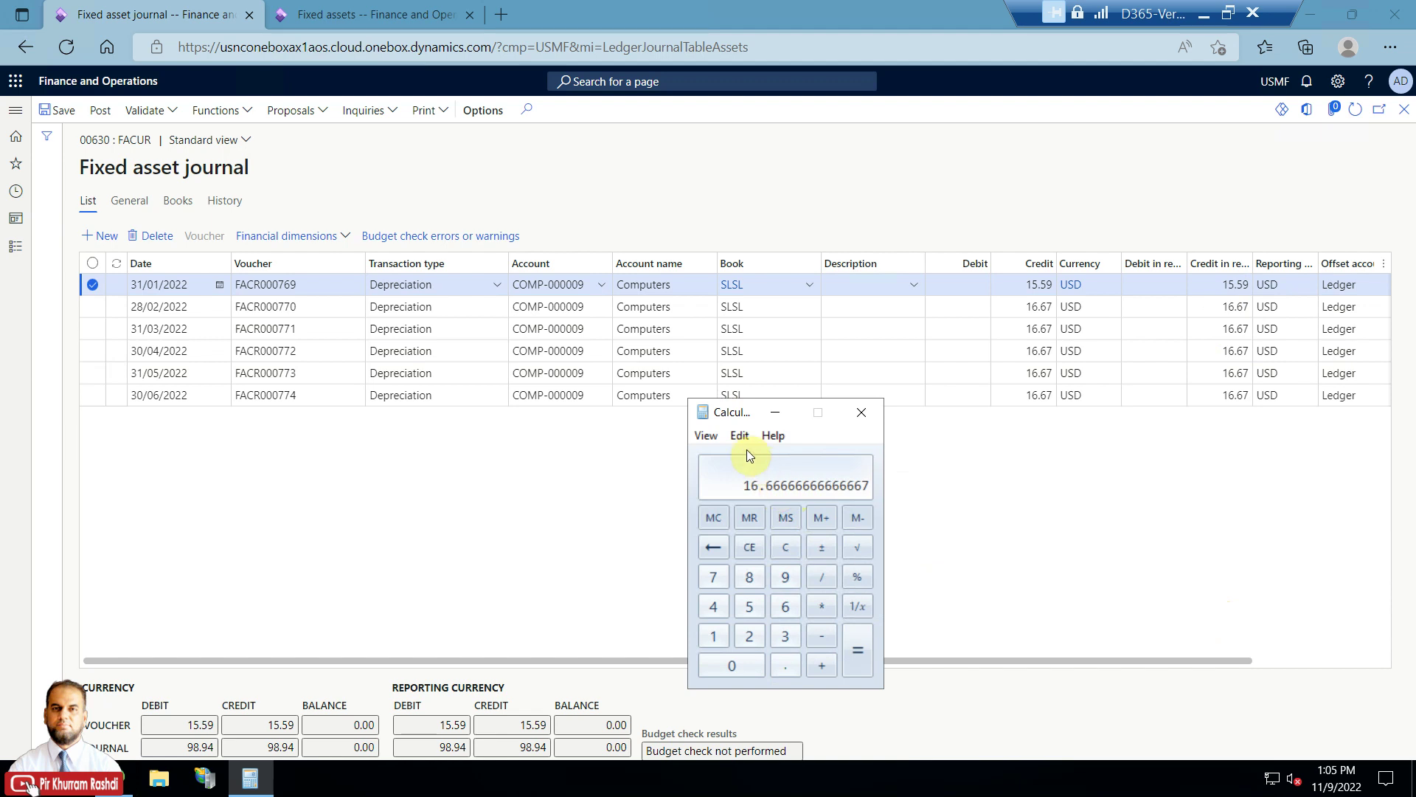
pyautogui.press('/')
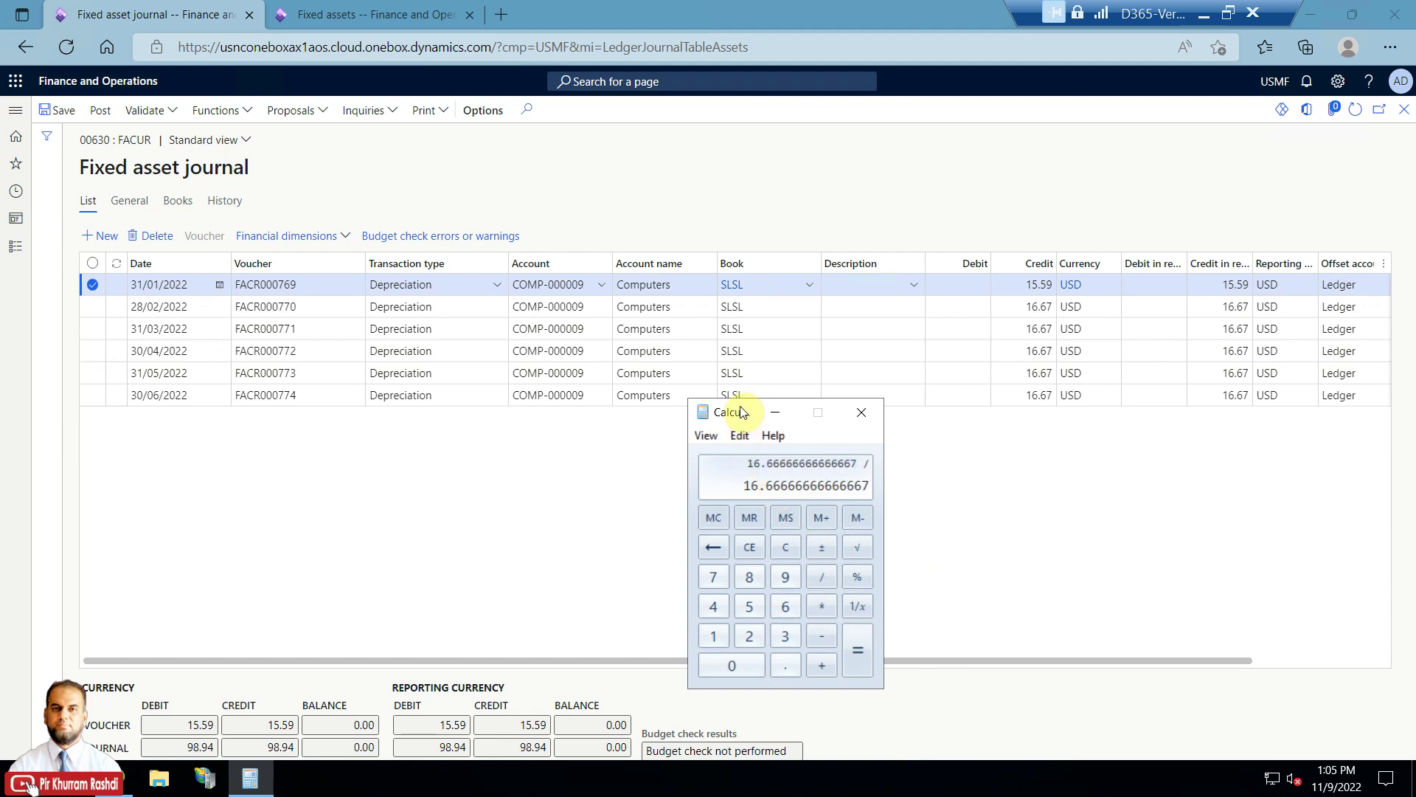
pyautogui.write('31')
pyautogui.press('Return')
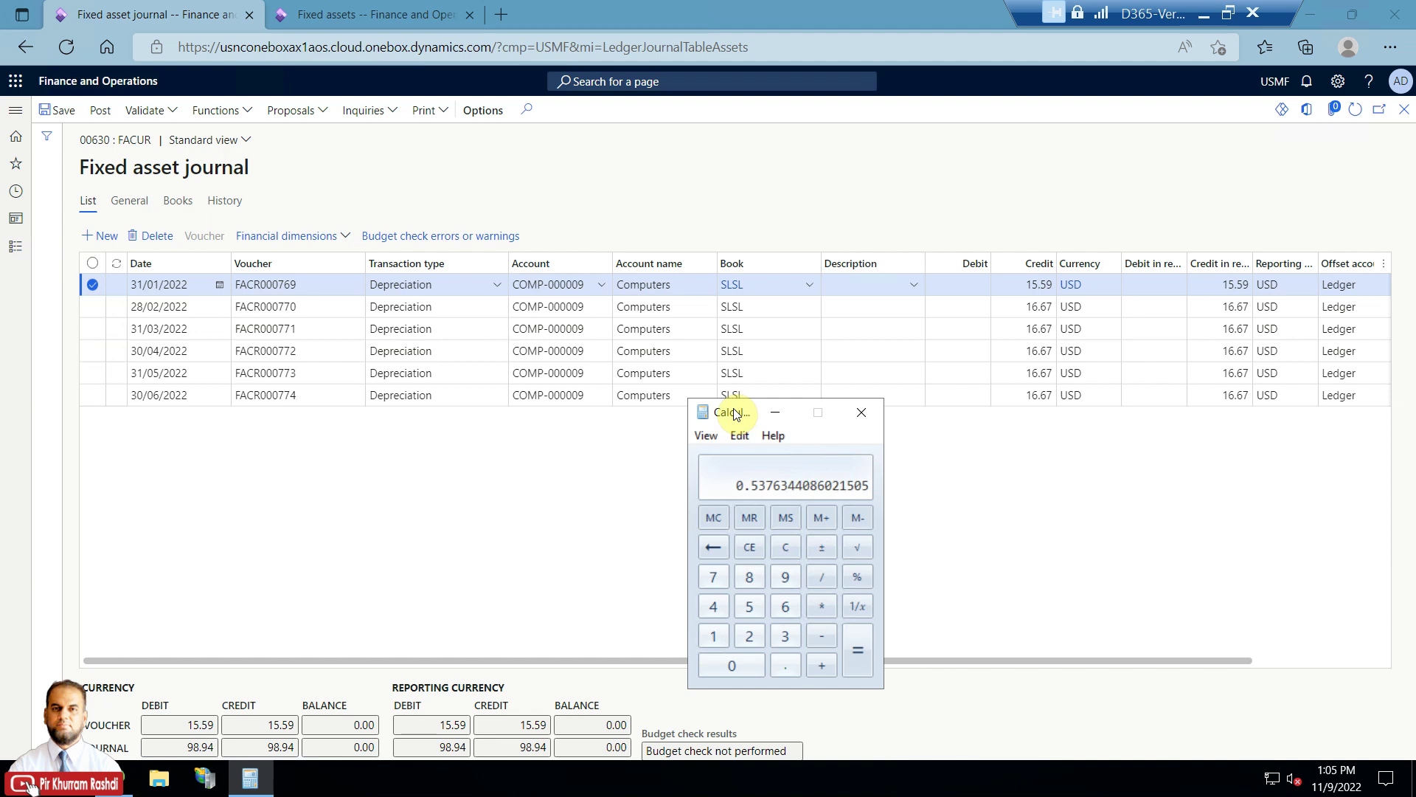
pyautogui.write('*29')
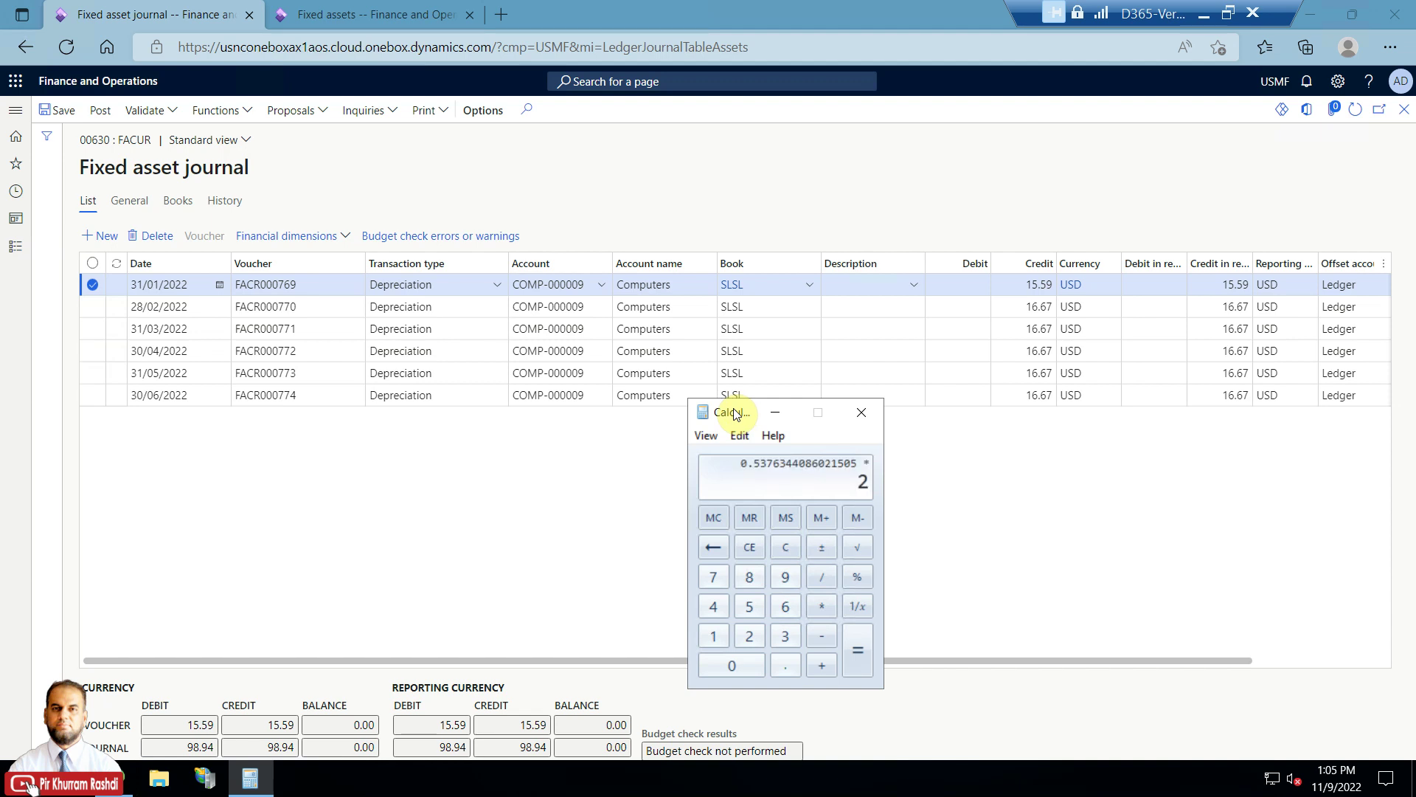
pyautogui.press('Return')
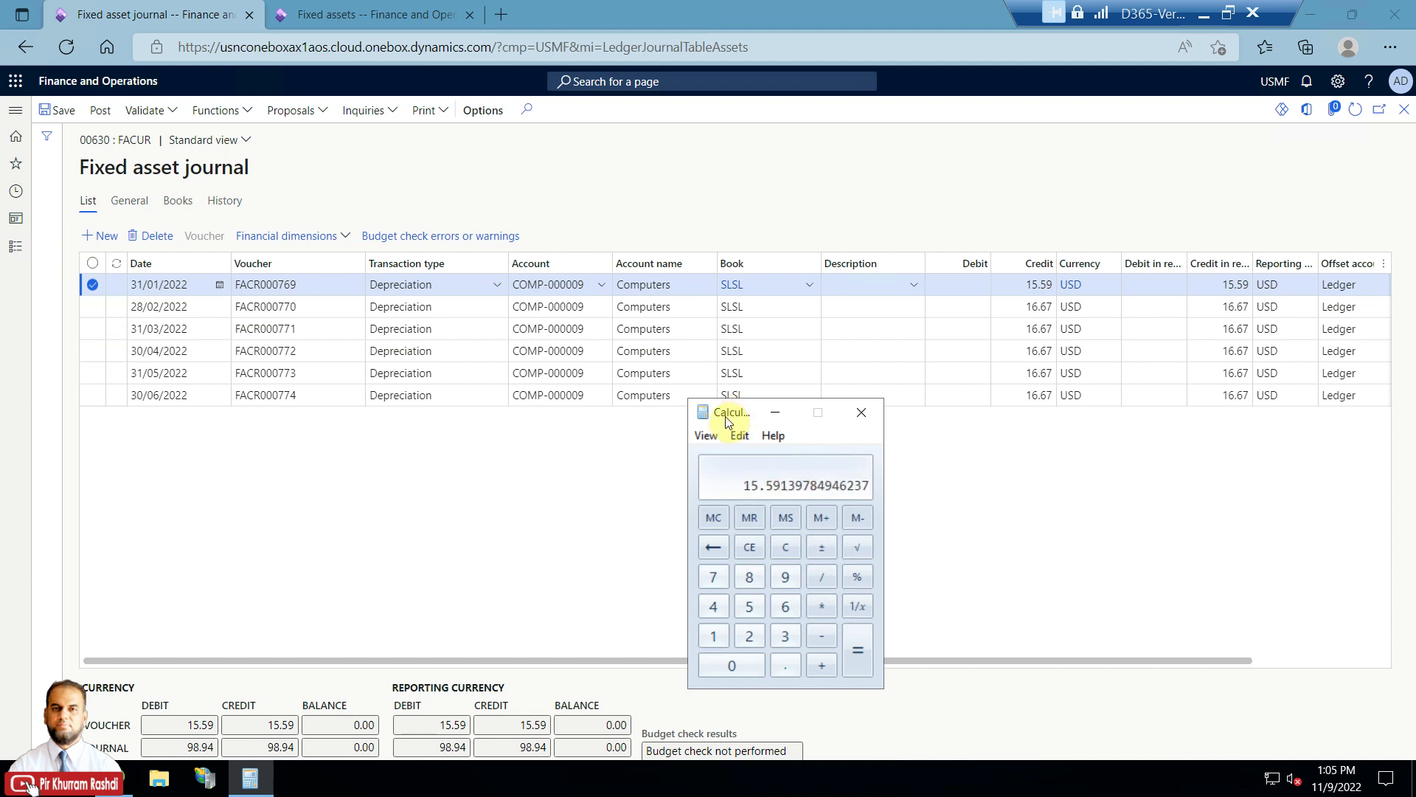
pyautogui.click(1215, 287)
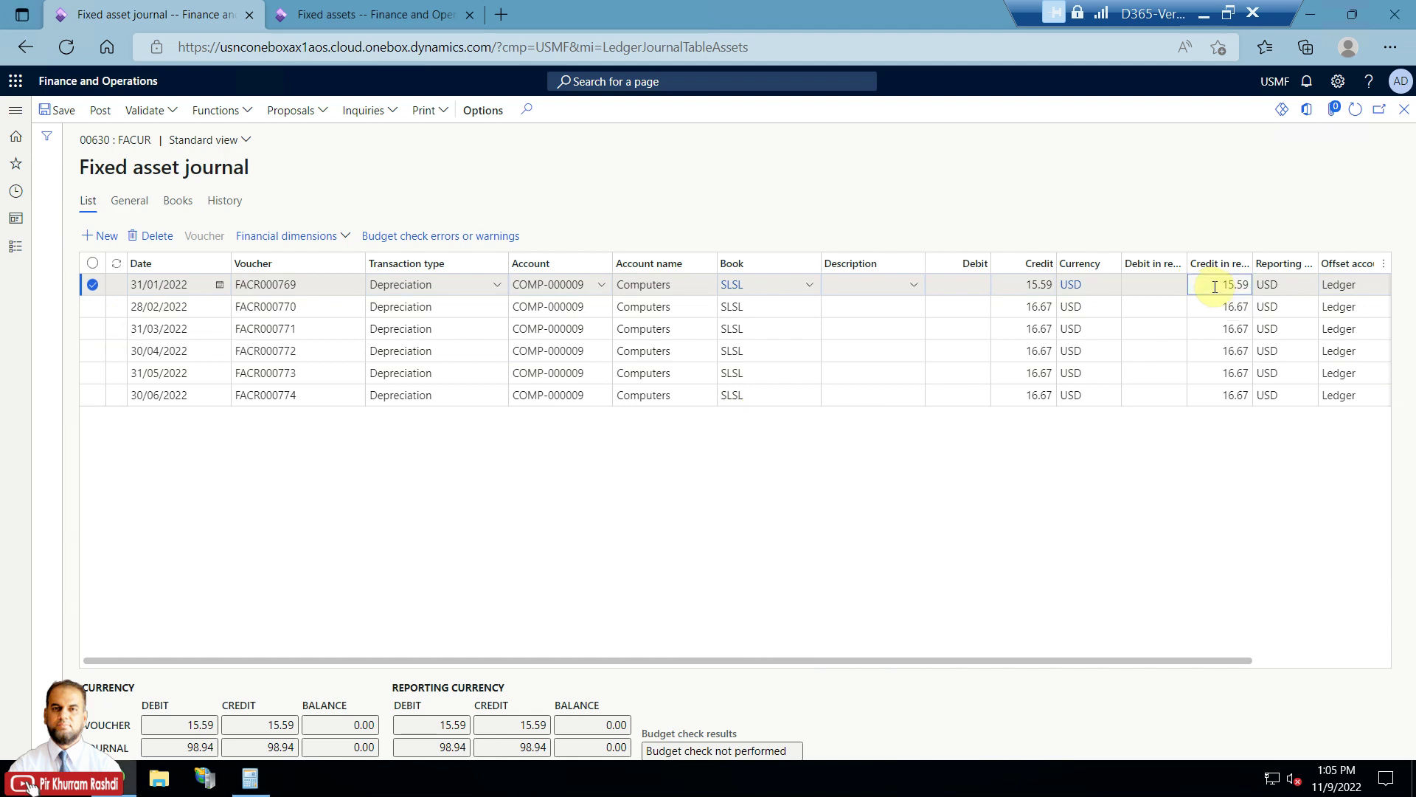
pyautogui.click(1221, 394)
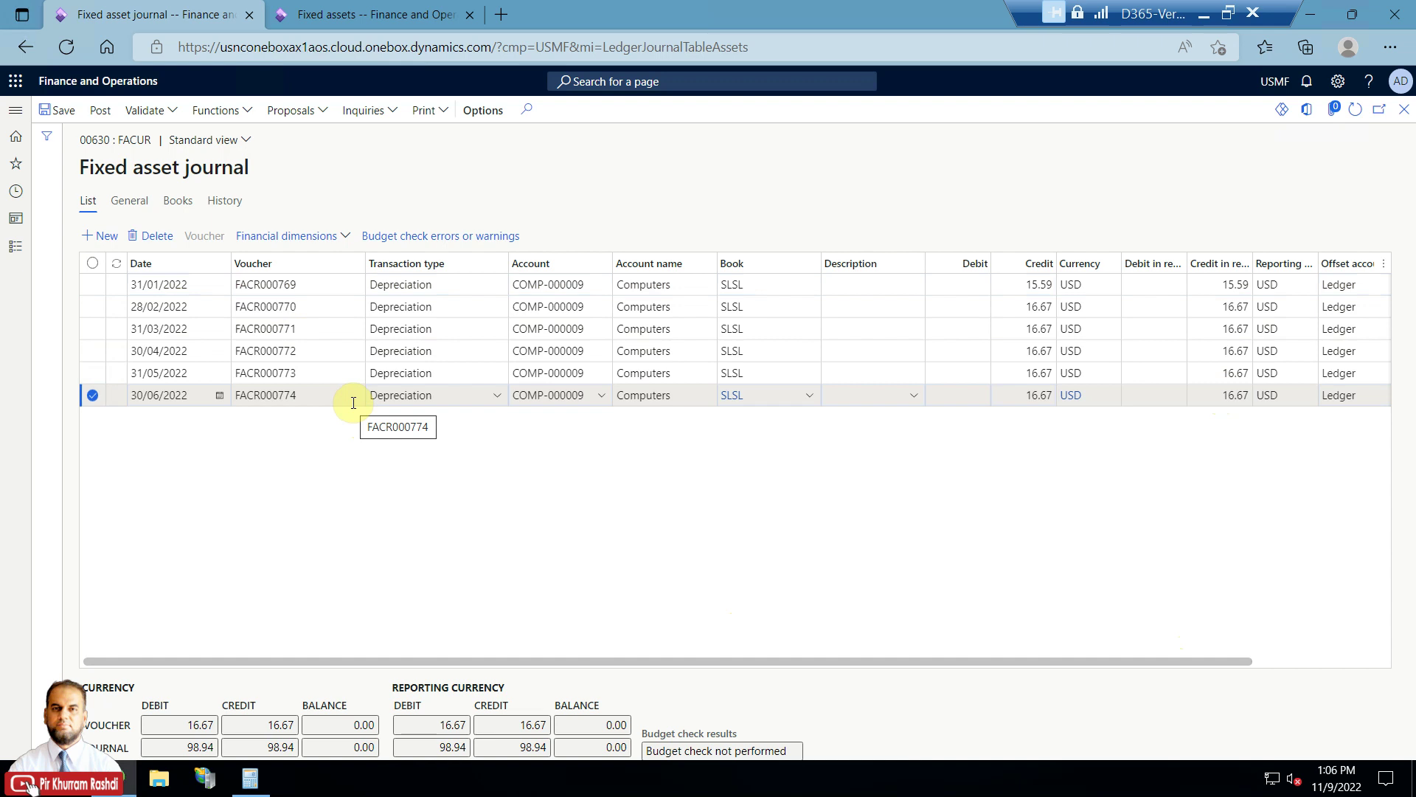
# Create a new fixed assets journal with the name FACur and open its lines.
pyautogui.click(13, 253)
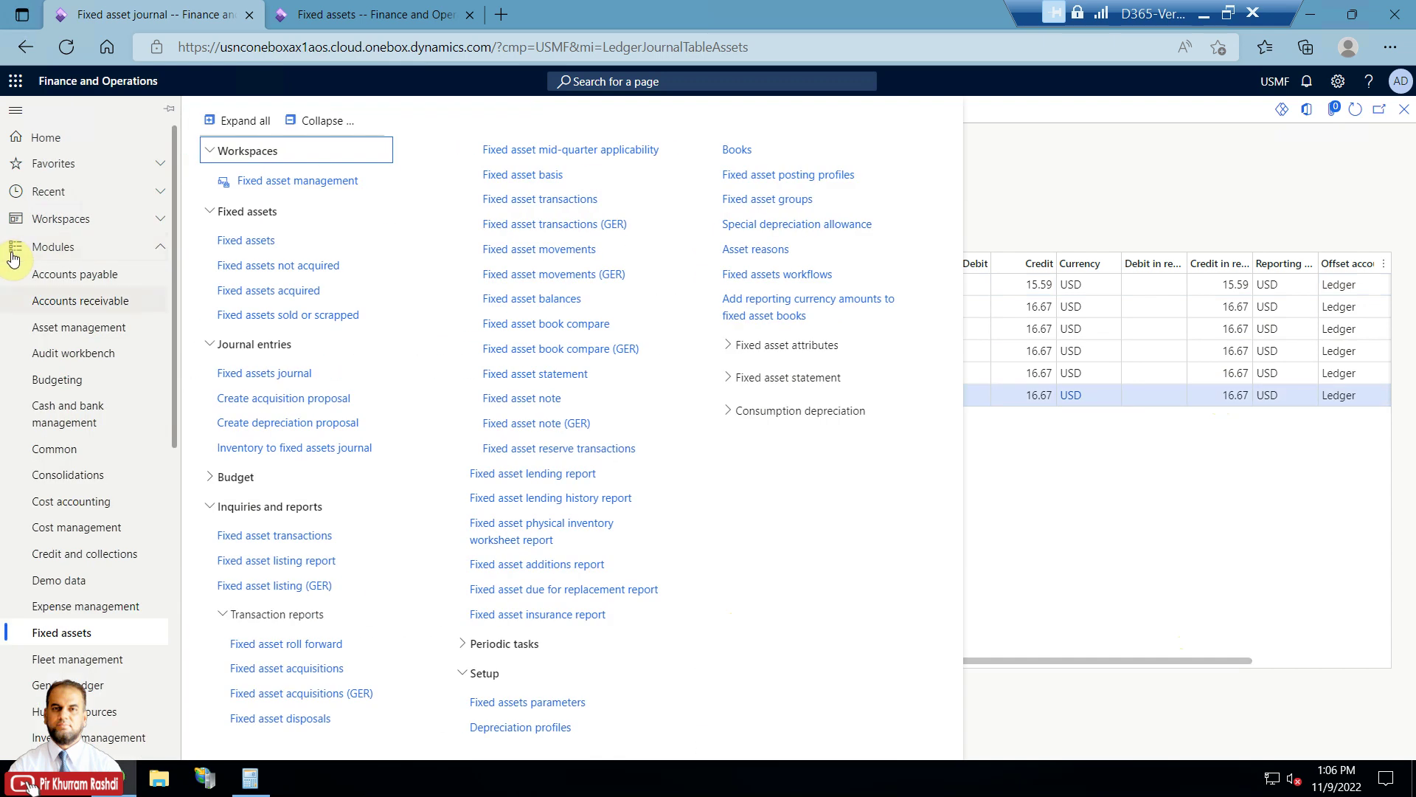
pyautogui.click(293, 380)
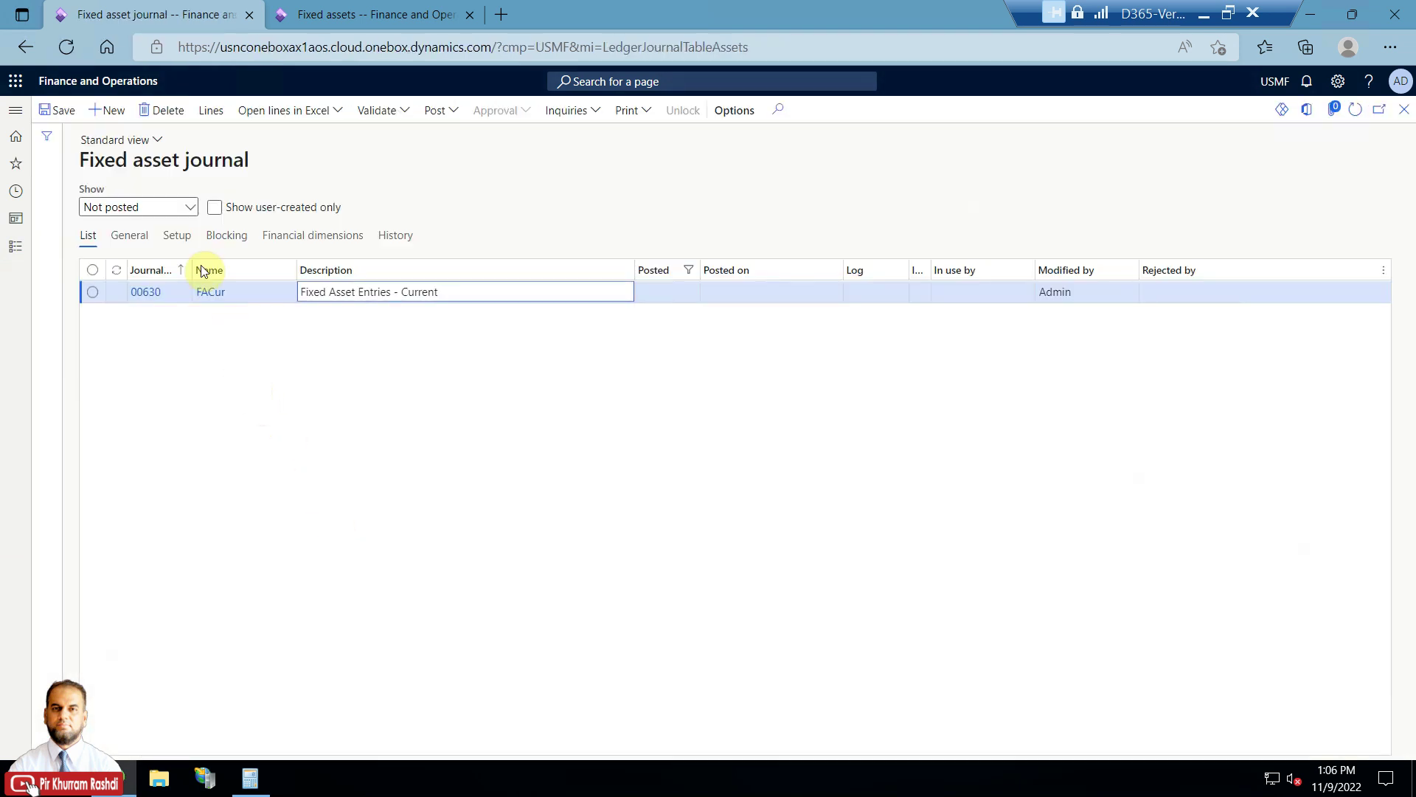
pyautogui.click(118, 113)
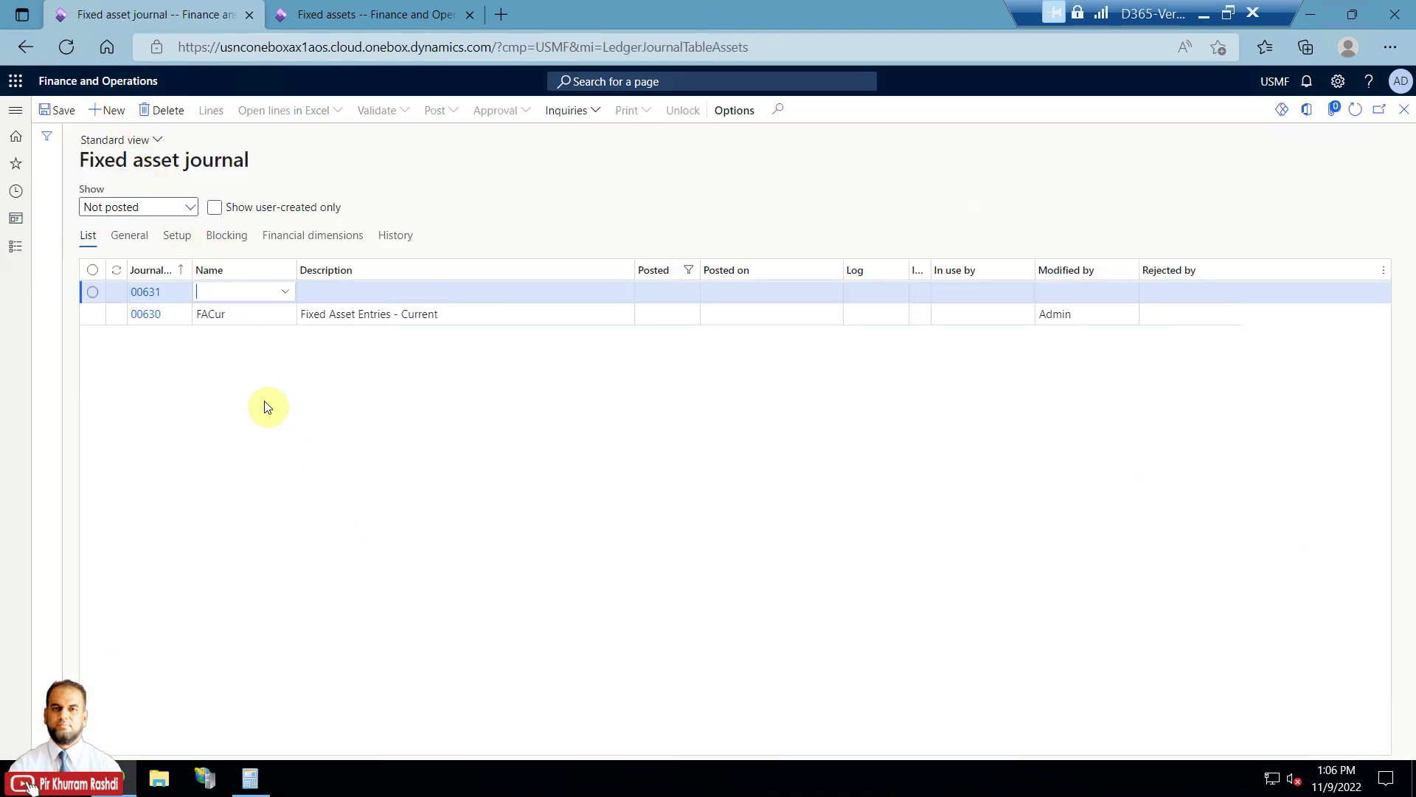
pyautogui.click(287, 294)
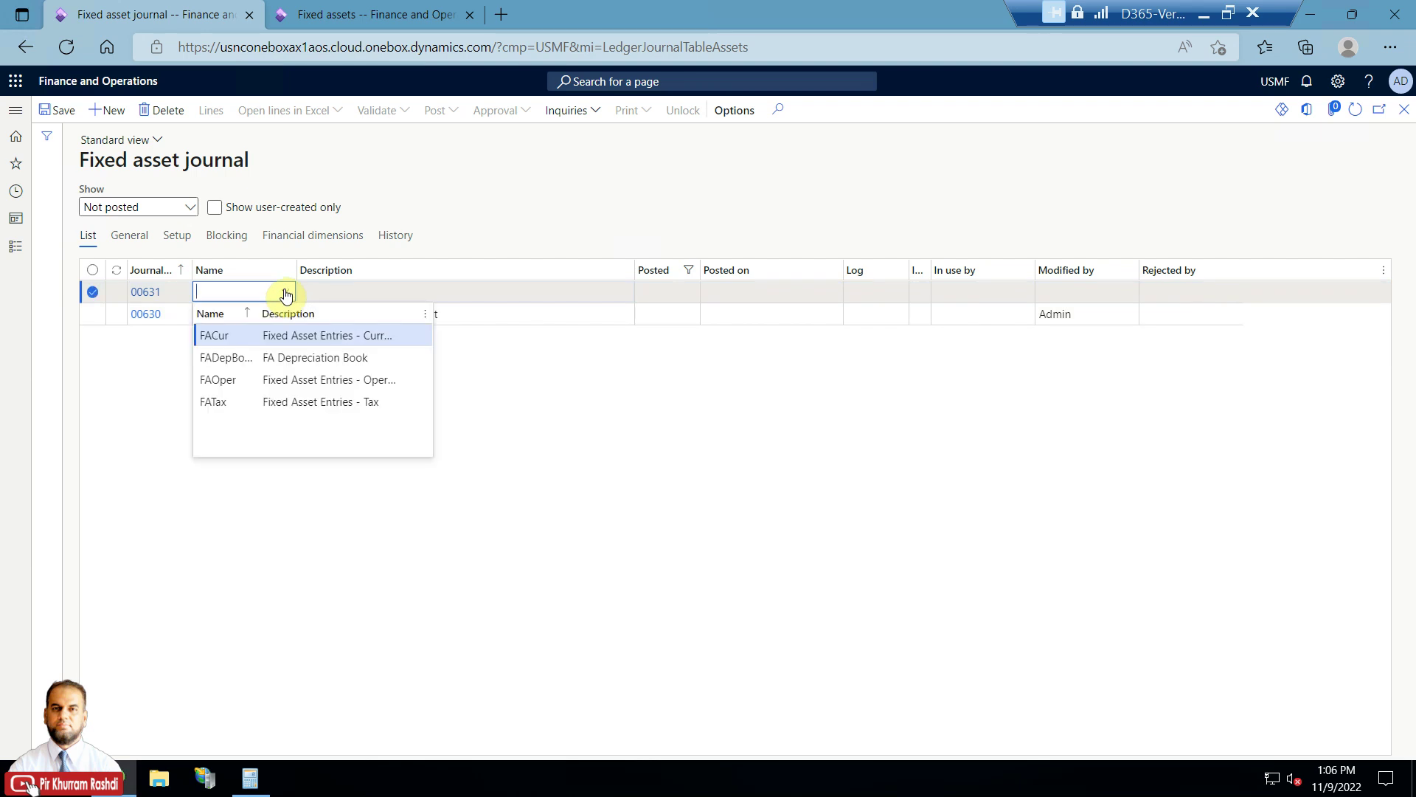
pyautogui.click(239, 333)
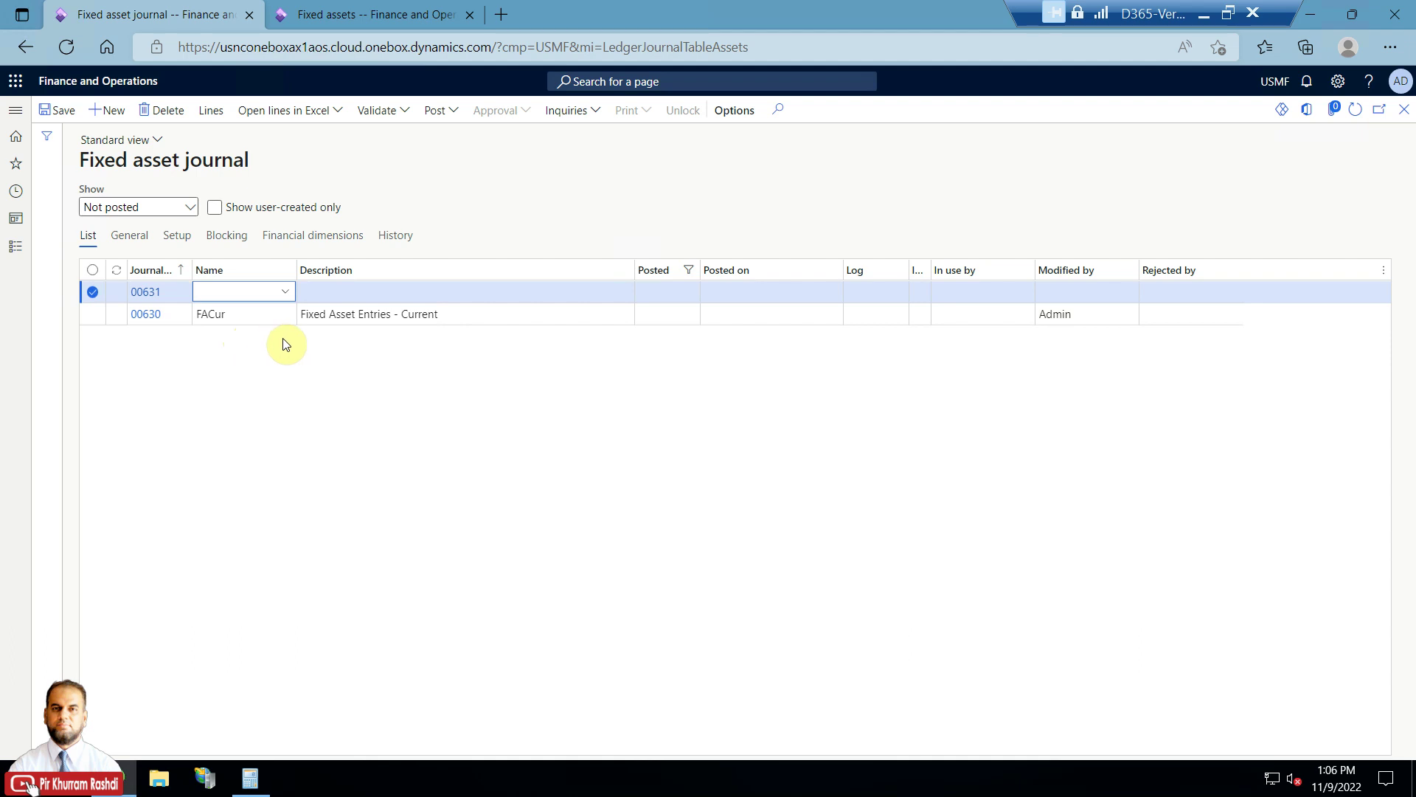
pyautogui.click(427, 292)
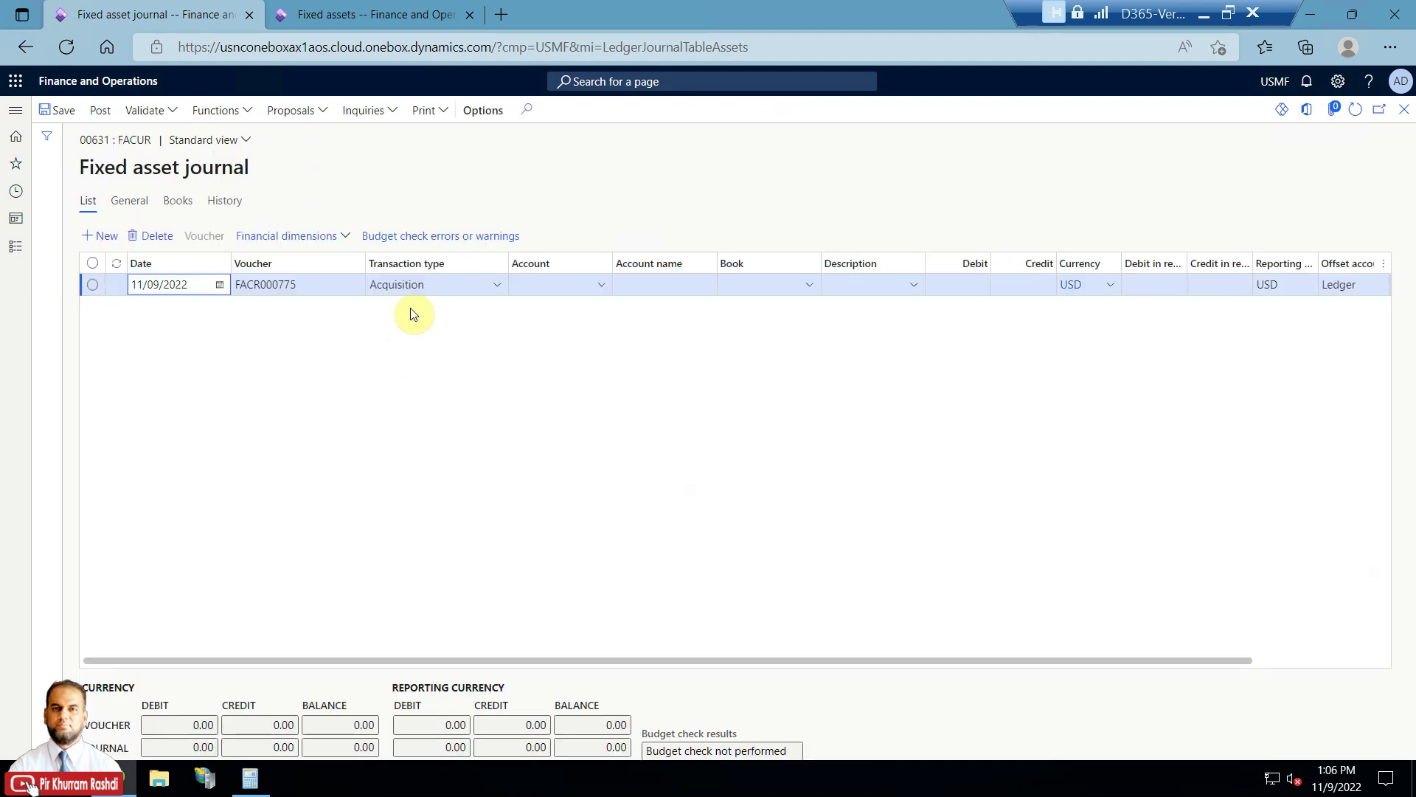
# Start a depreciation proposal from the journal lines and reselect COMP-000009 as the fixed asset number criterion in its filter.
pyautogui.click(324, 111)
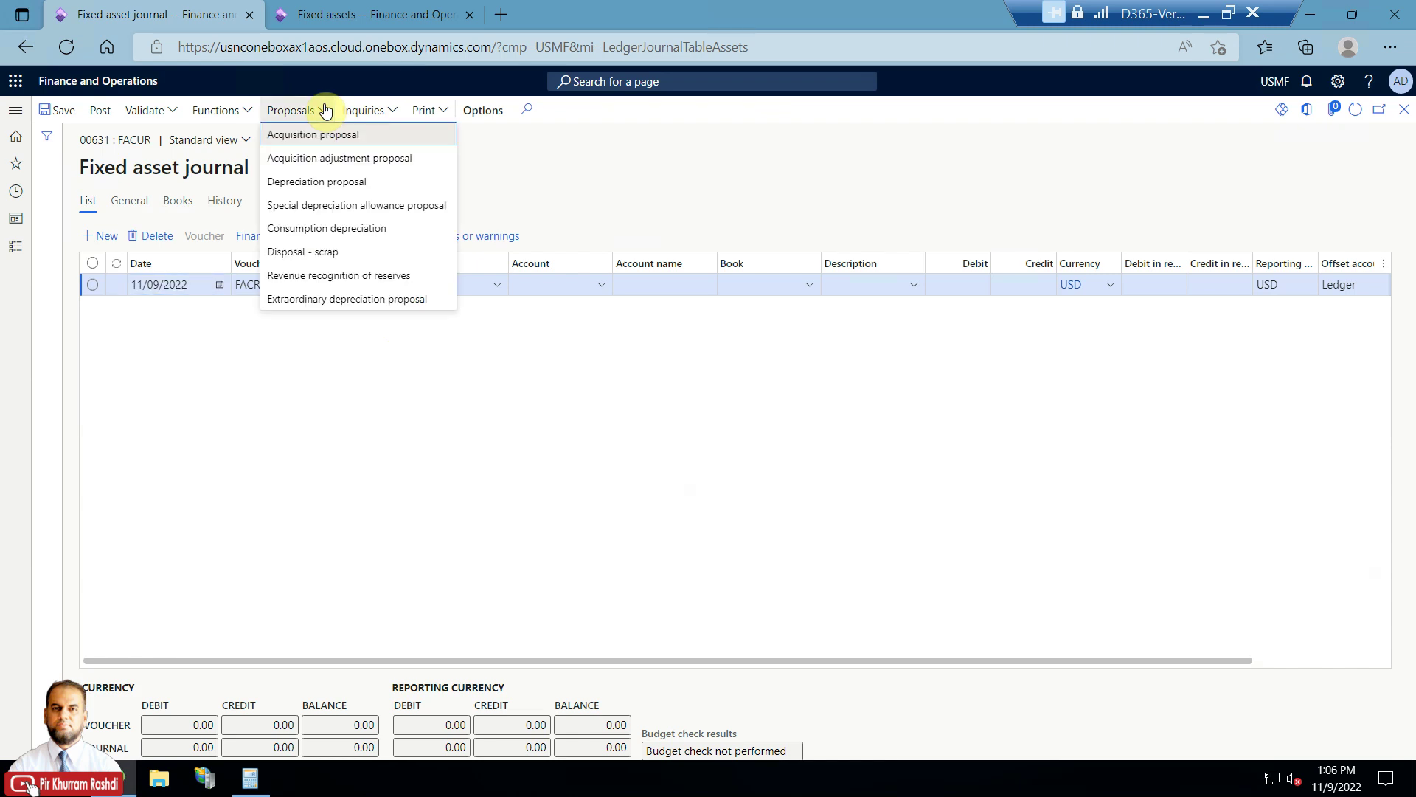
pyautogui.click(331, 184)
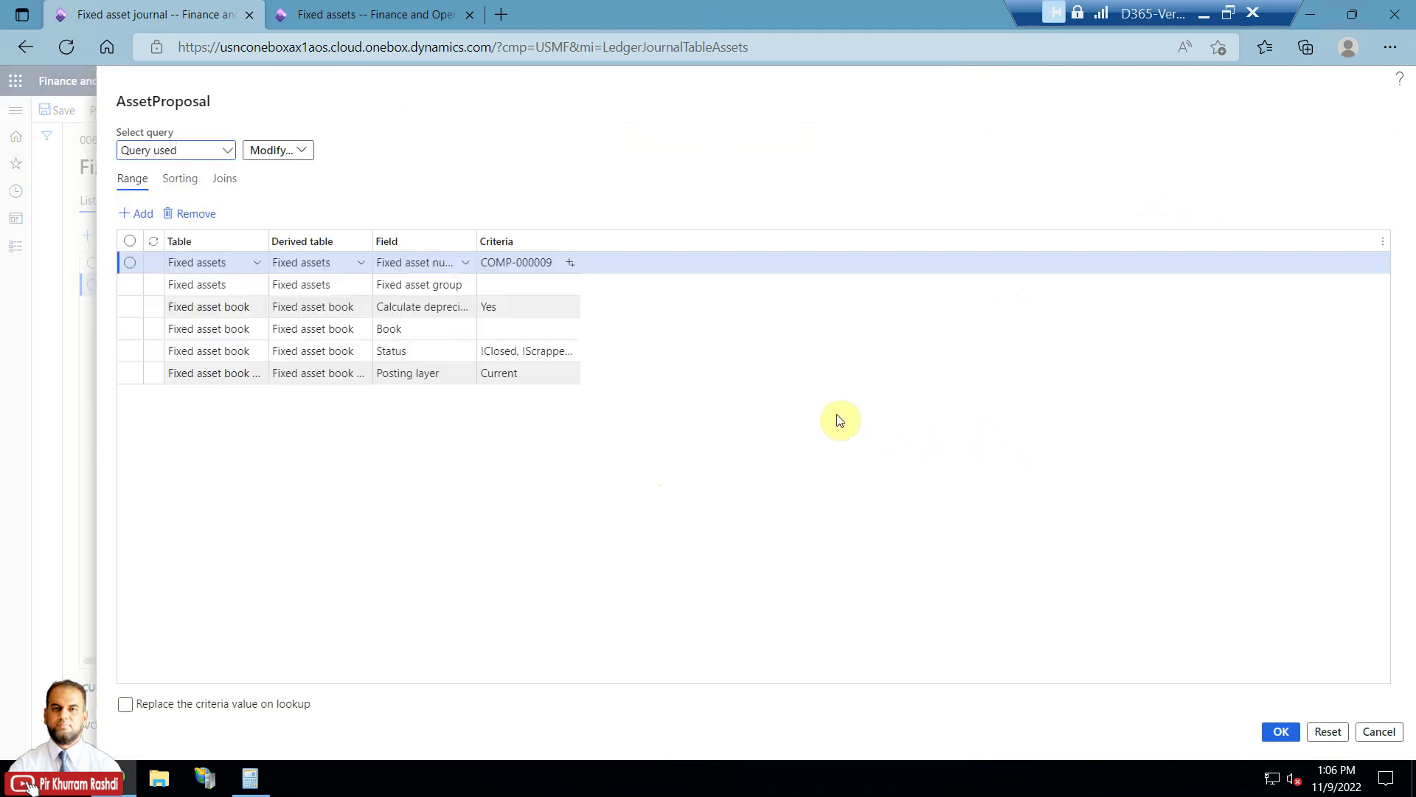
pyautogui.click(555, 263)
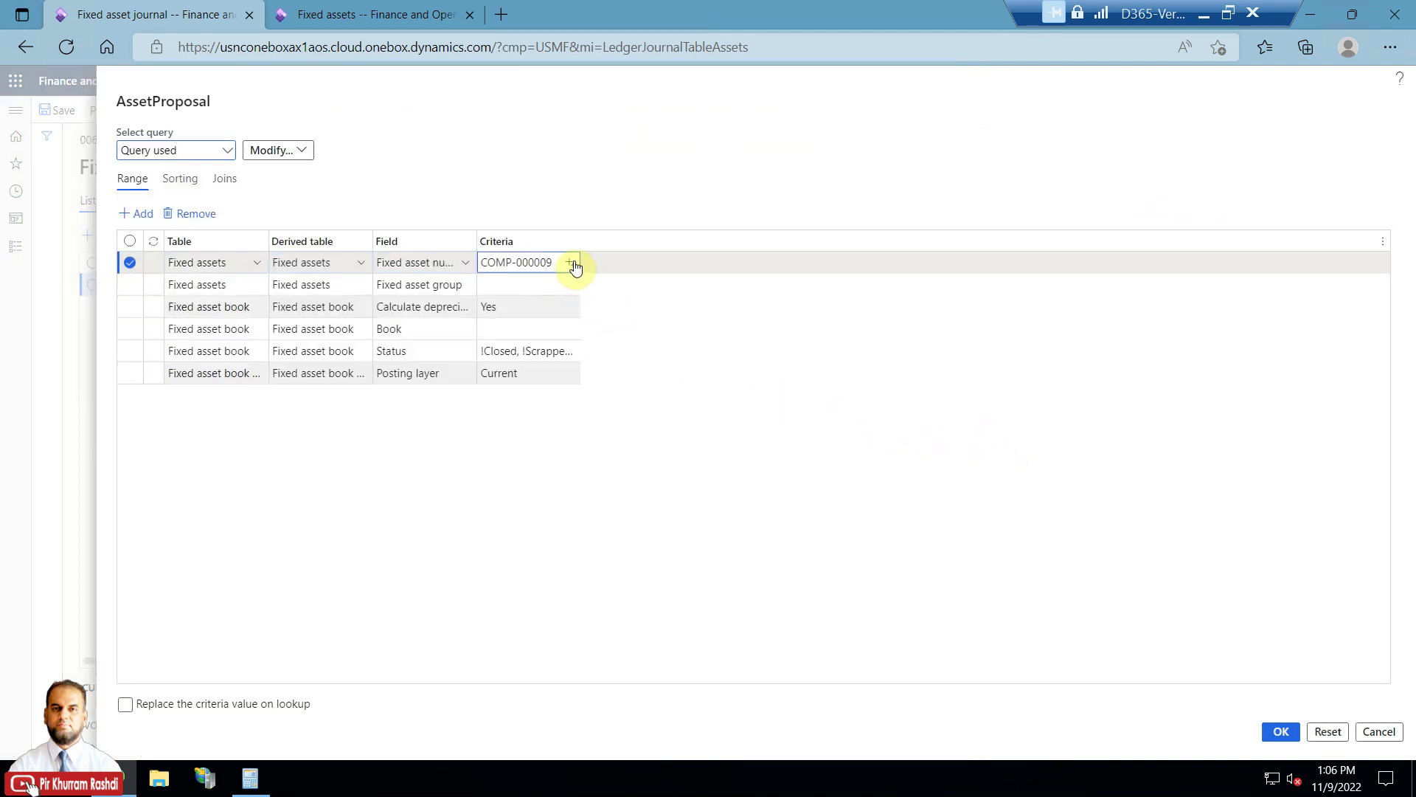
pyautogui.click(574, 264)
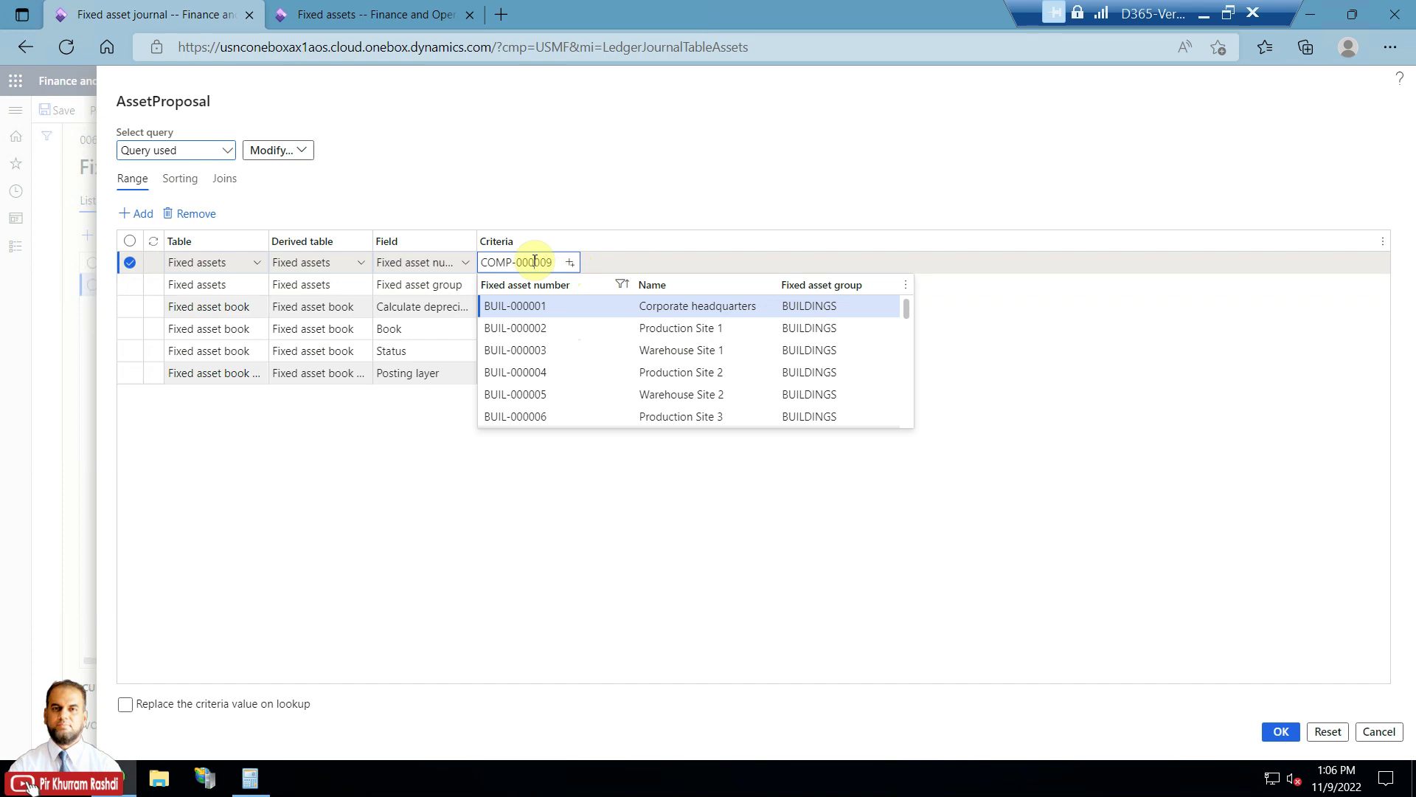
pyautogui.click(533, 264)
pyautogui.moveTo(550, 260); pyautogui.dragTo(341, 262)
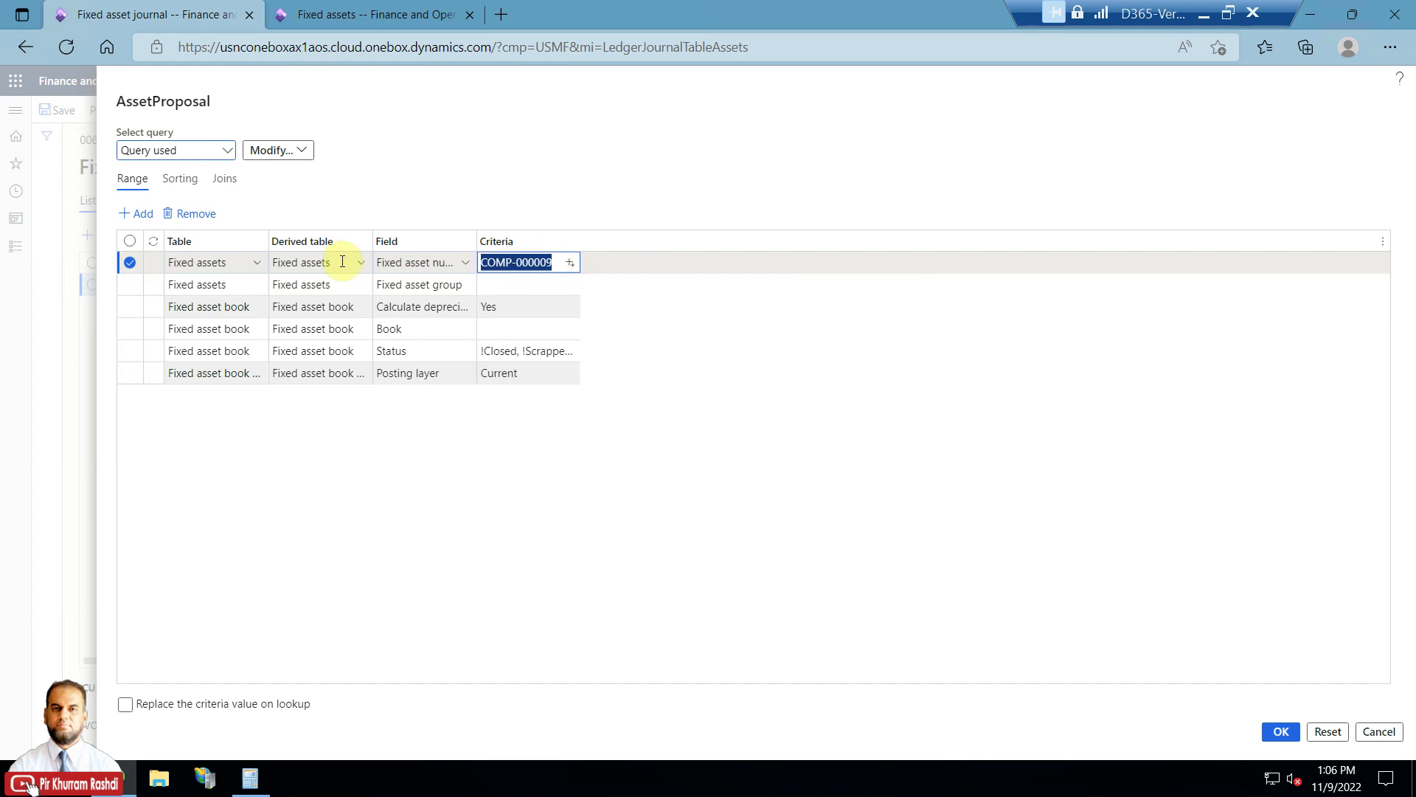
pyautogui.press('Delete')
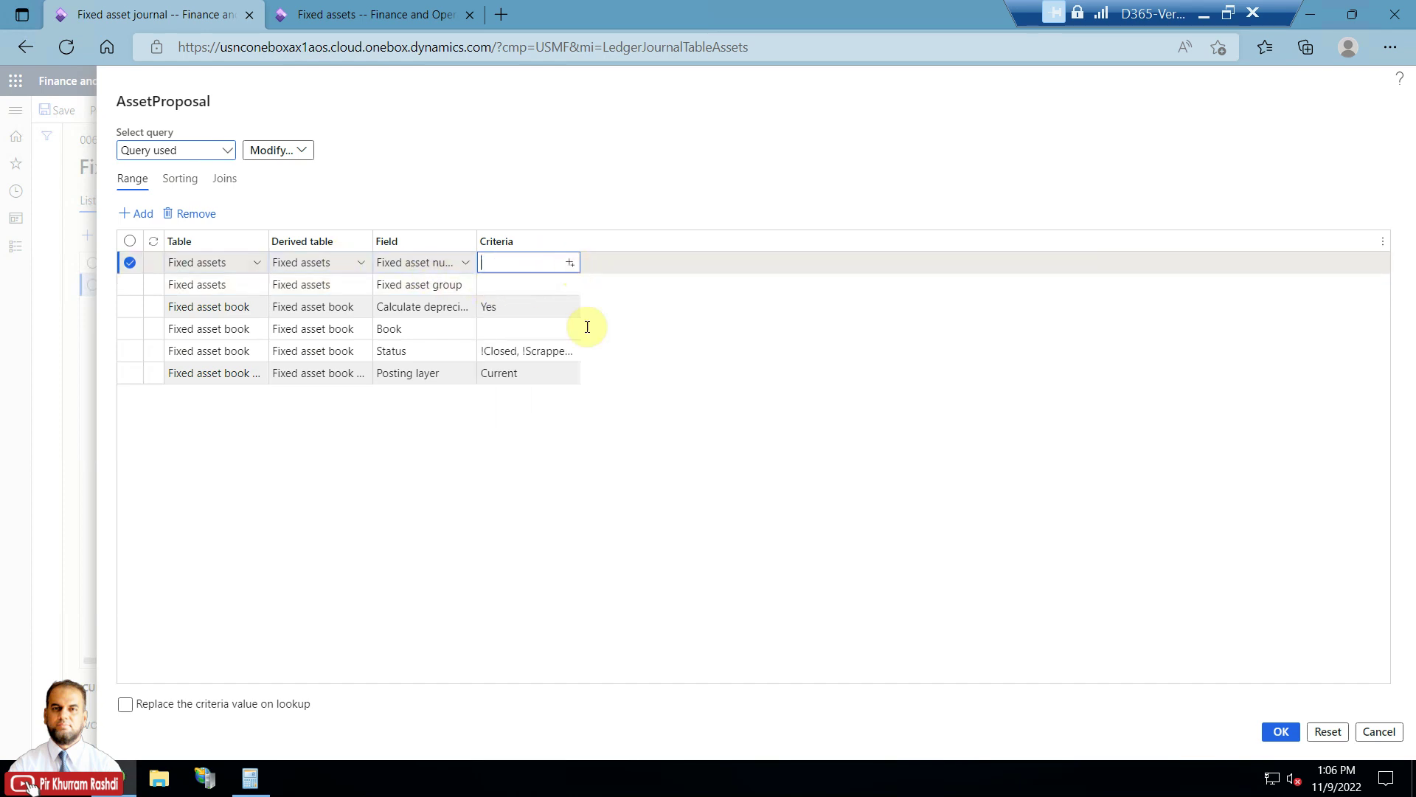
pyautogui.click(571, 265)
pyautogui.scroll(-3, 582, 391)
pyautogui.scroll(3, 582, 388)
pyautogui.scroll(-2, 579, 391)
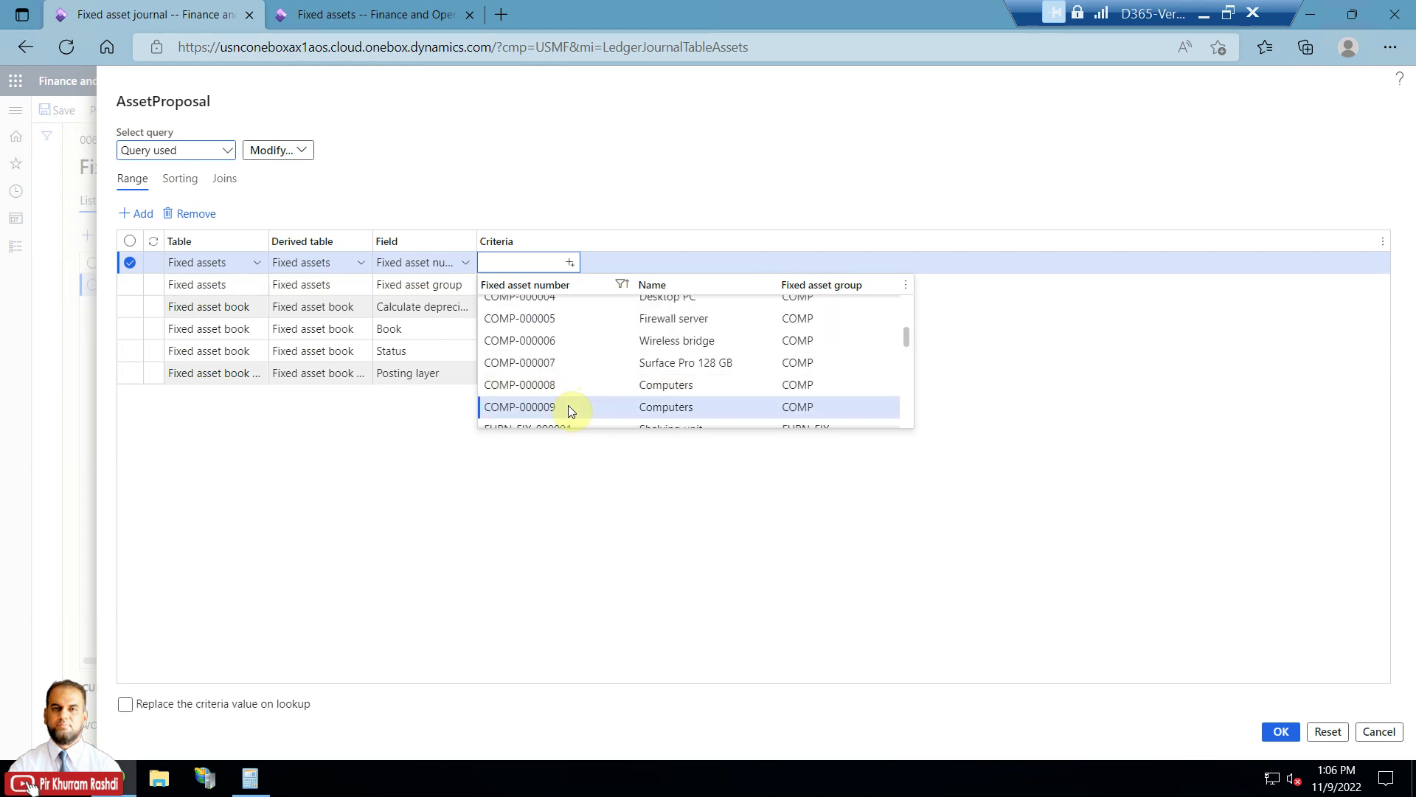
pyautogui.click(568, 407)
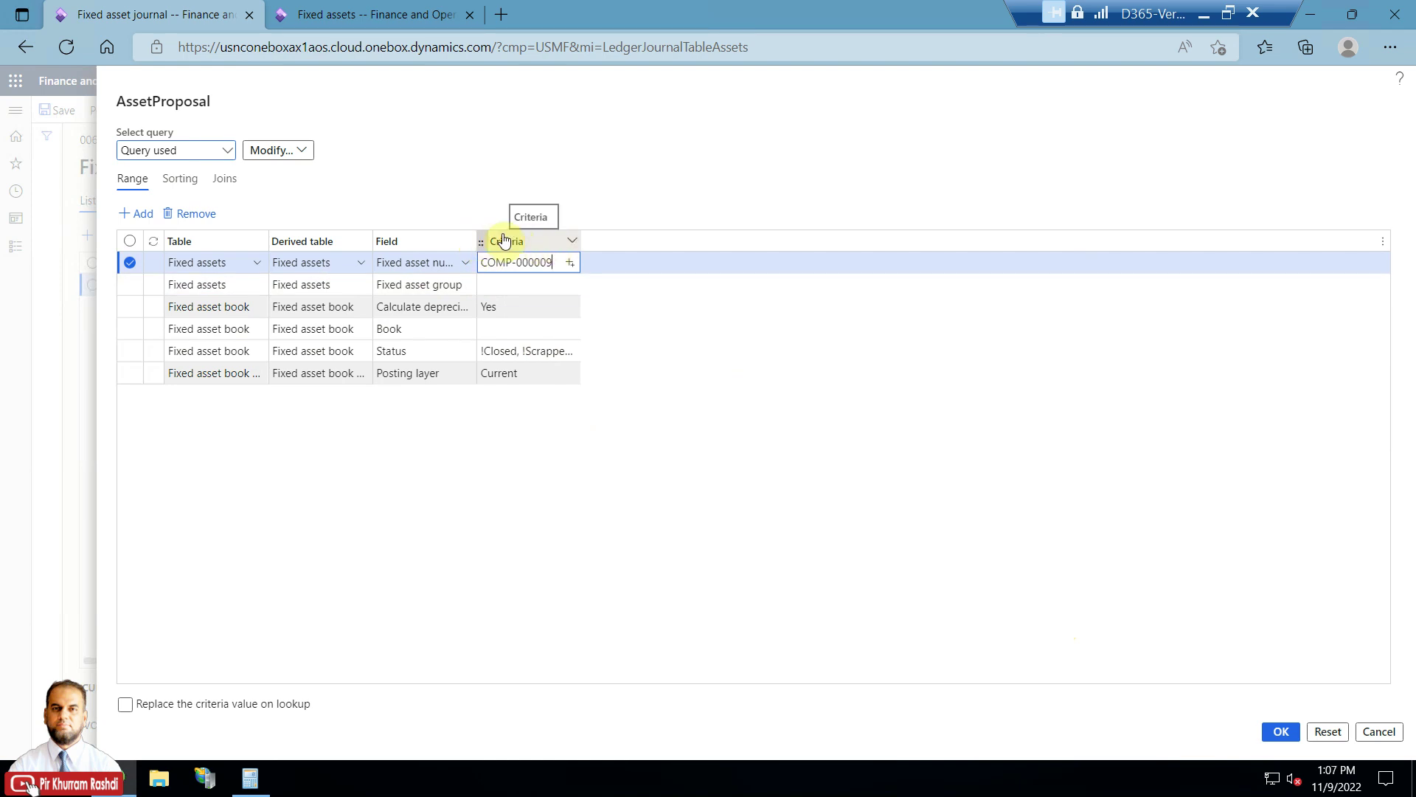
pyautogui.moveTo(477, 240); pyautogui.dragTo(719, 241)
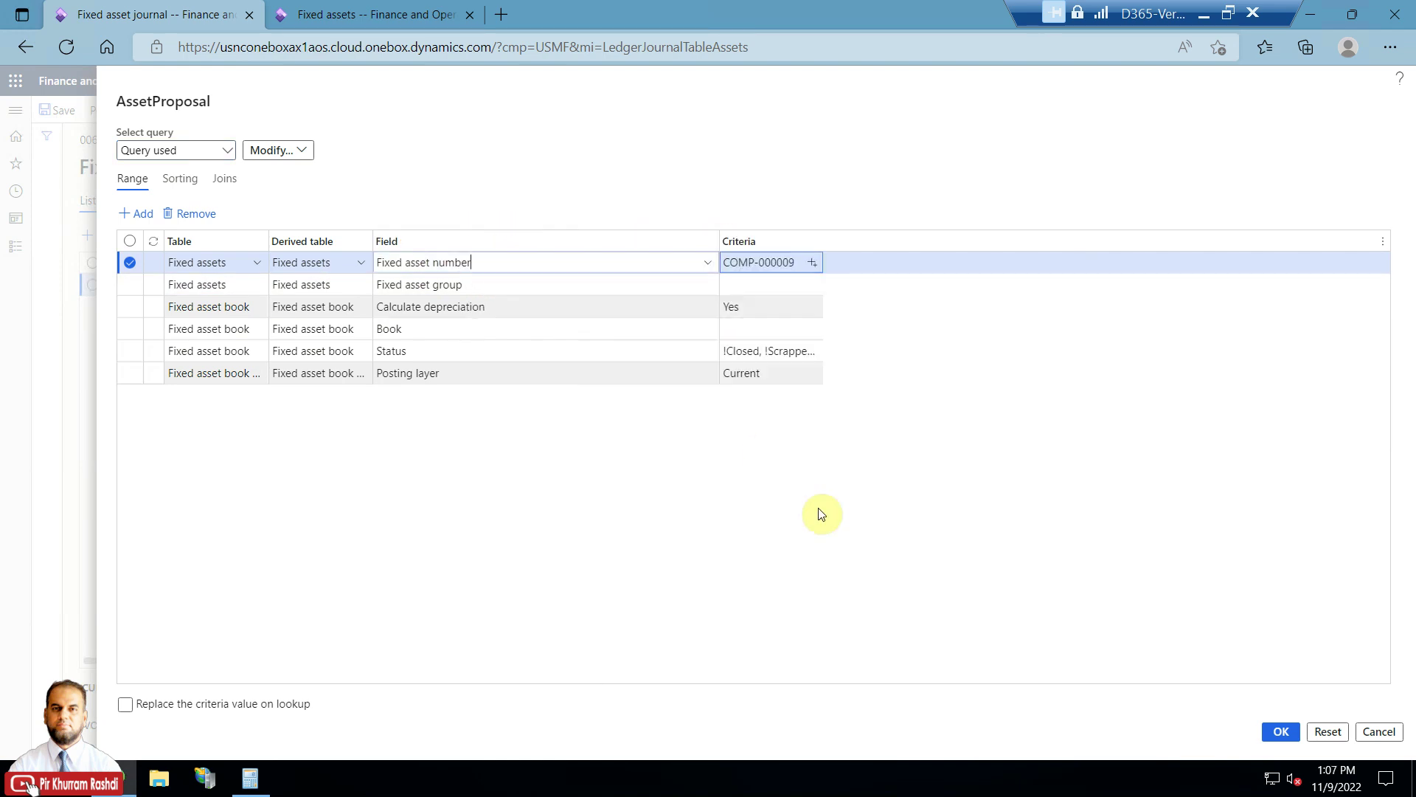
pyautogui.click(1282, 733)
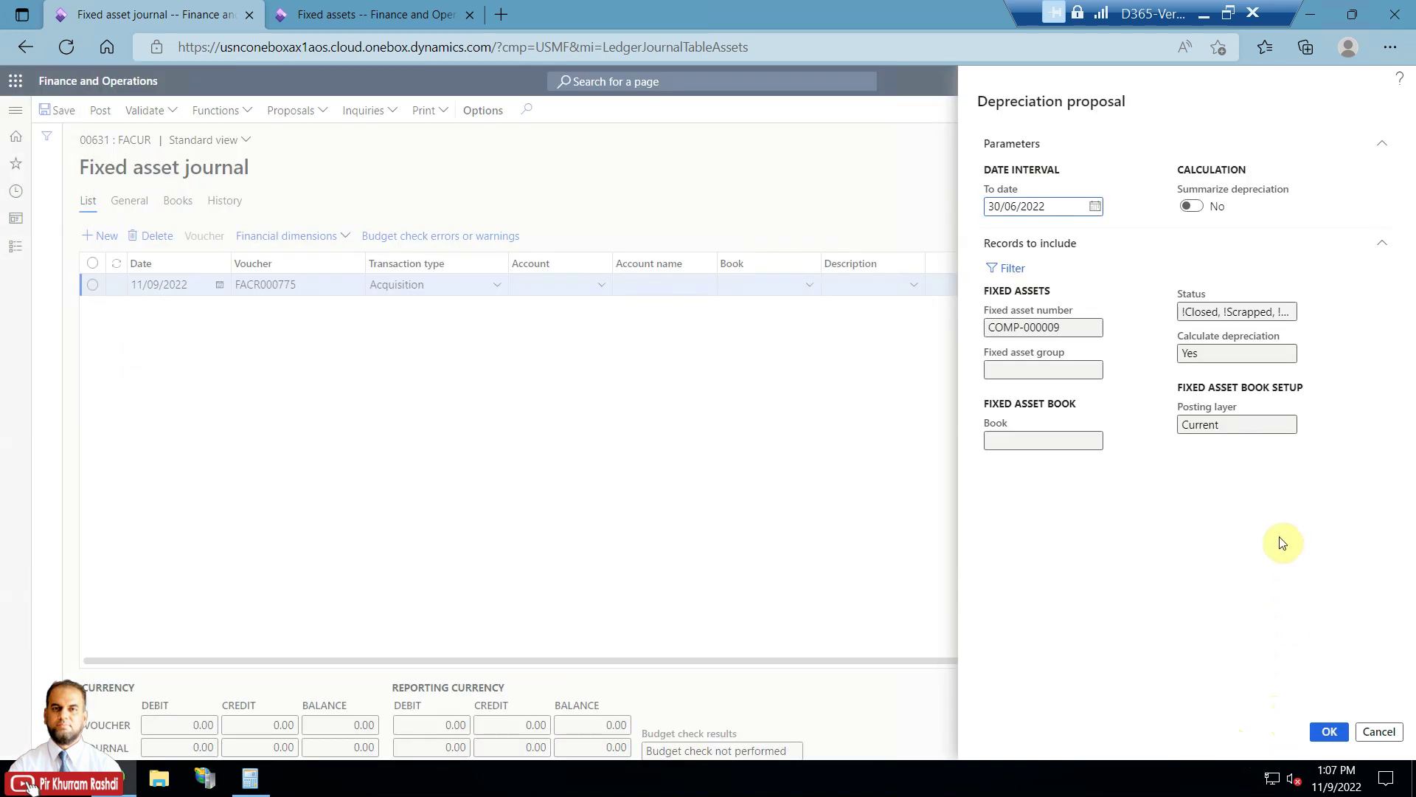
# Generate the proposal up to 30/06/2022 without summarizing depreciation and delete all the generated journal lines.
pyautogui.moveTo(1182, 311); pyautogui.dragTo(1327, 312)
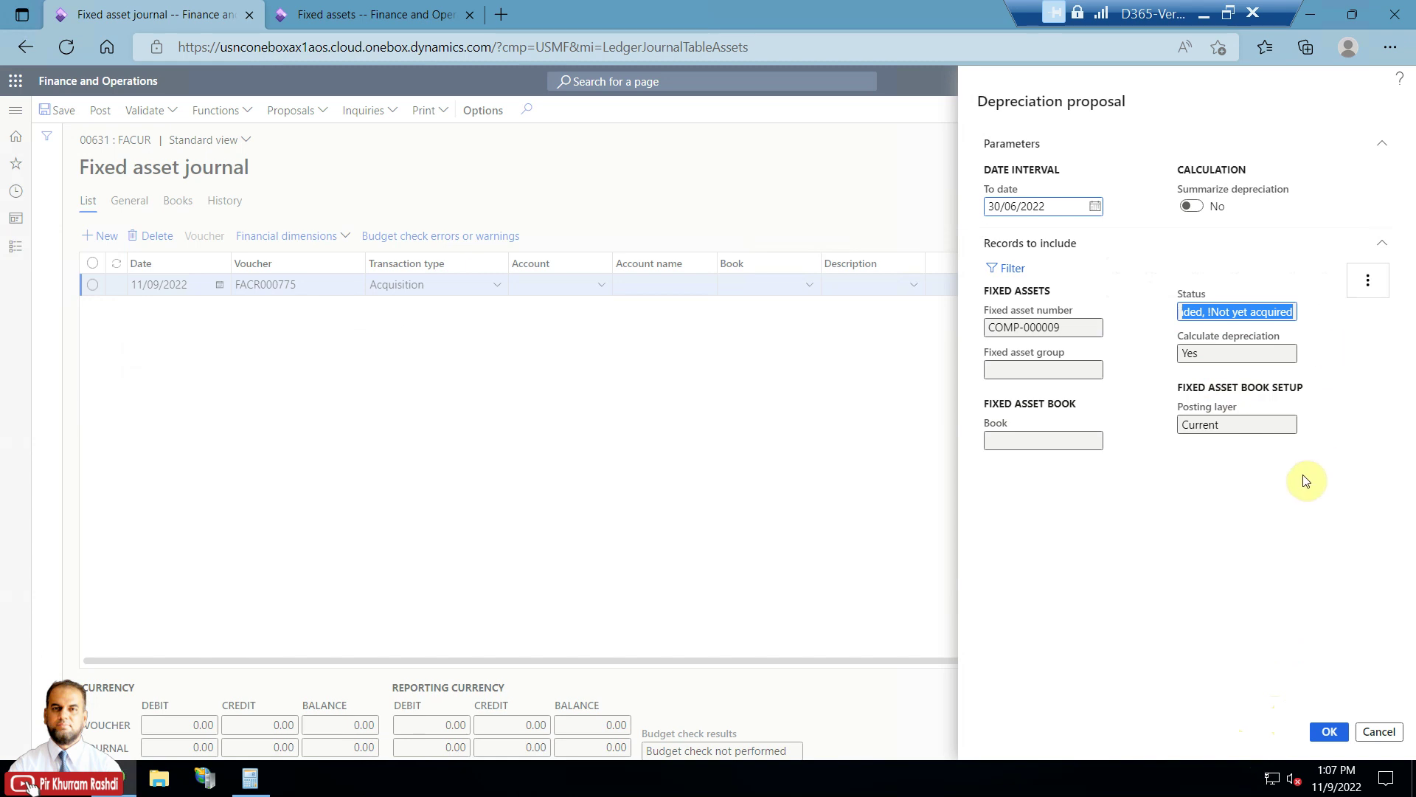
pyautogui.click(1329, 731)
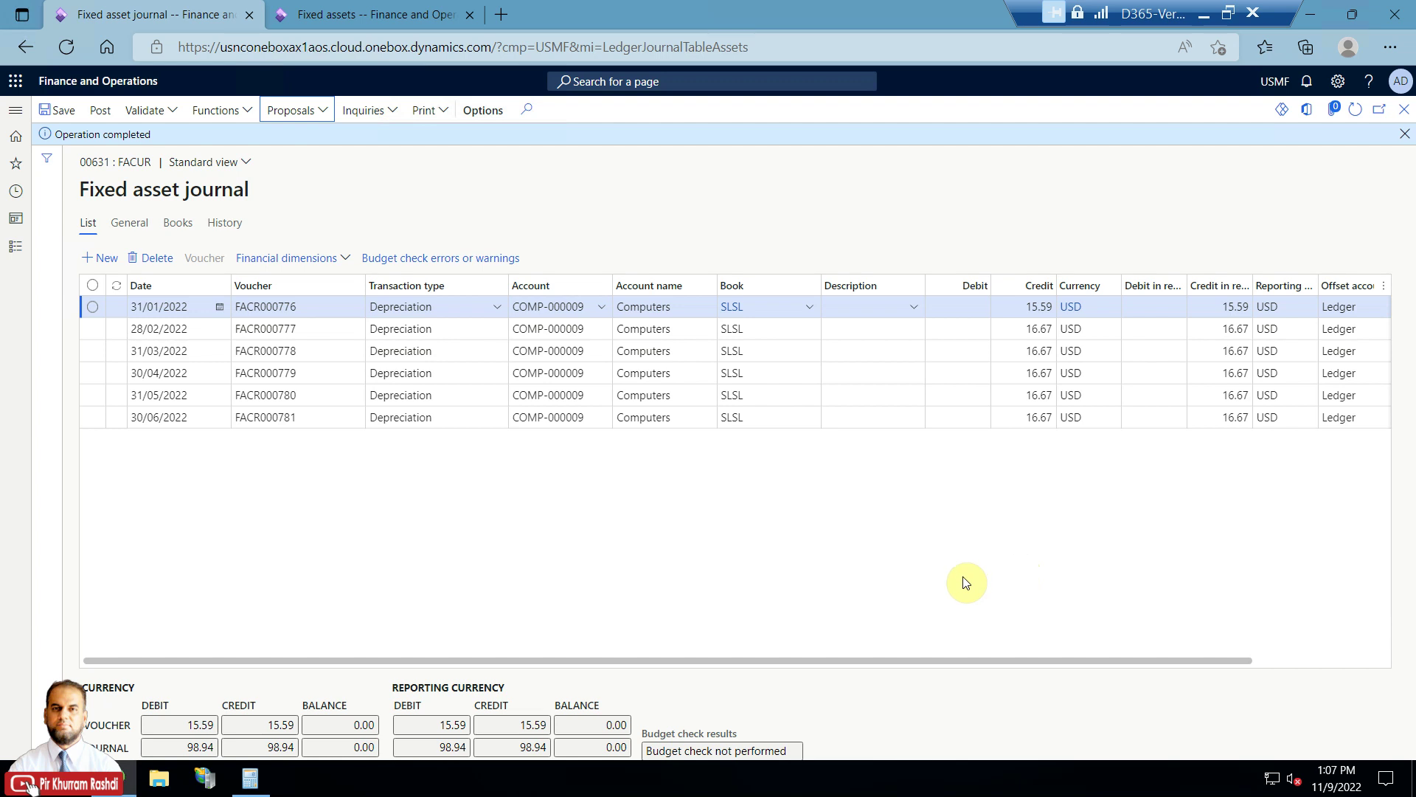
pyautogui.click(93, 285)
pyautogui.click(152, 257)
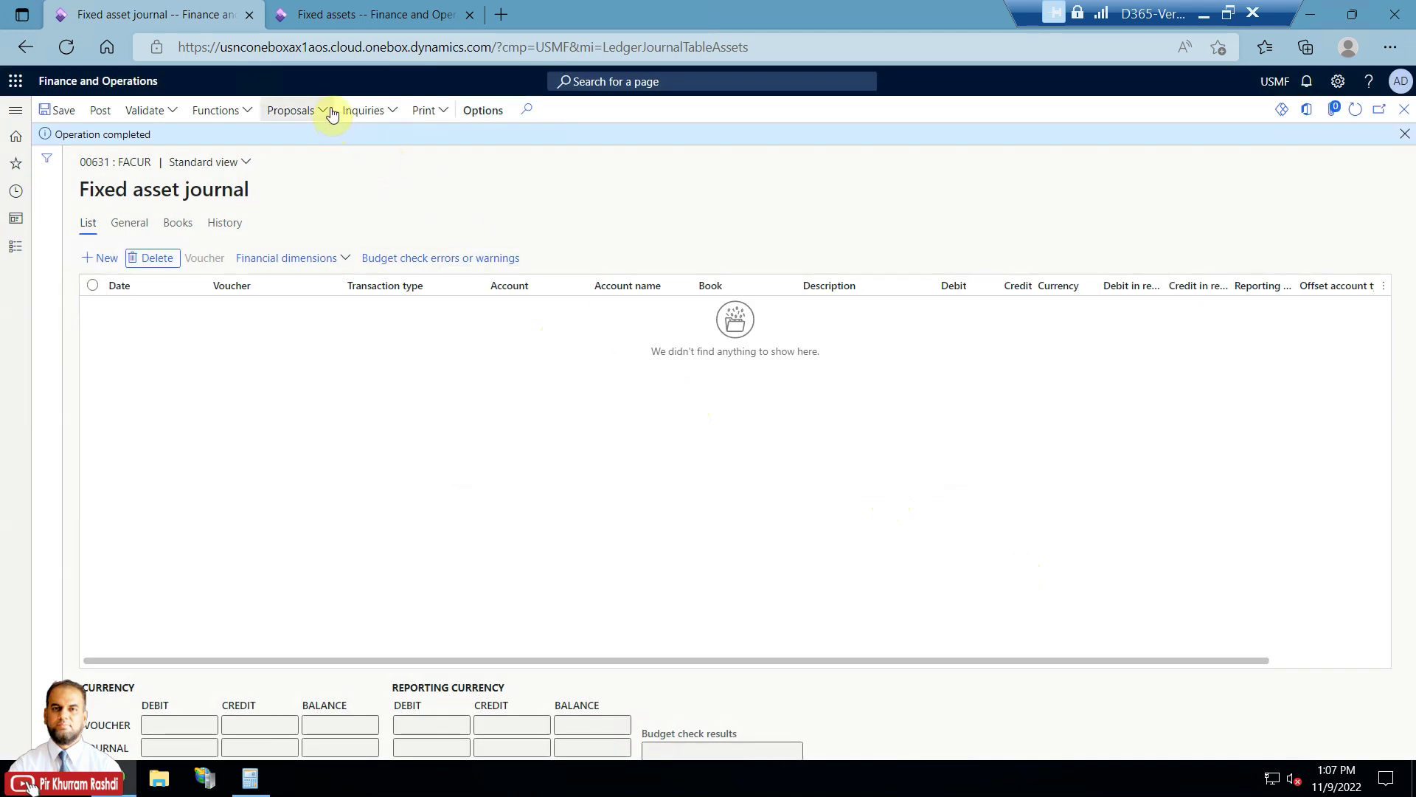
# Generate the depreciation proposal for COMP-000009 up to 30/06/2022 with Summarize depreciation set to Yes.
pyautogui.click(329, 111)
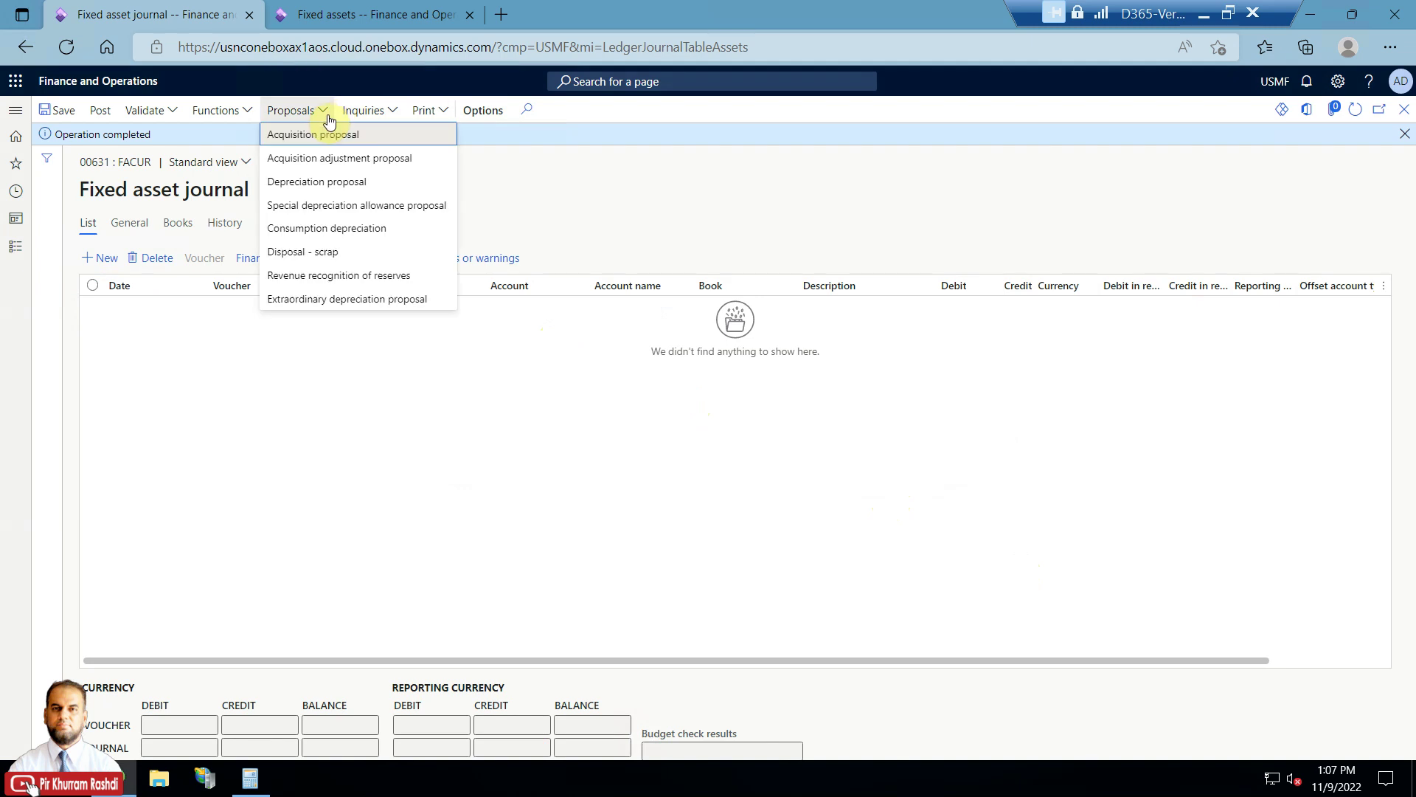
pyautogui.click(320, 185)
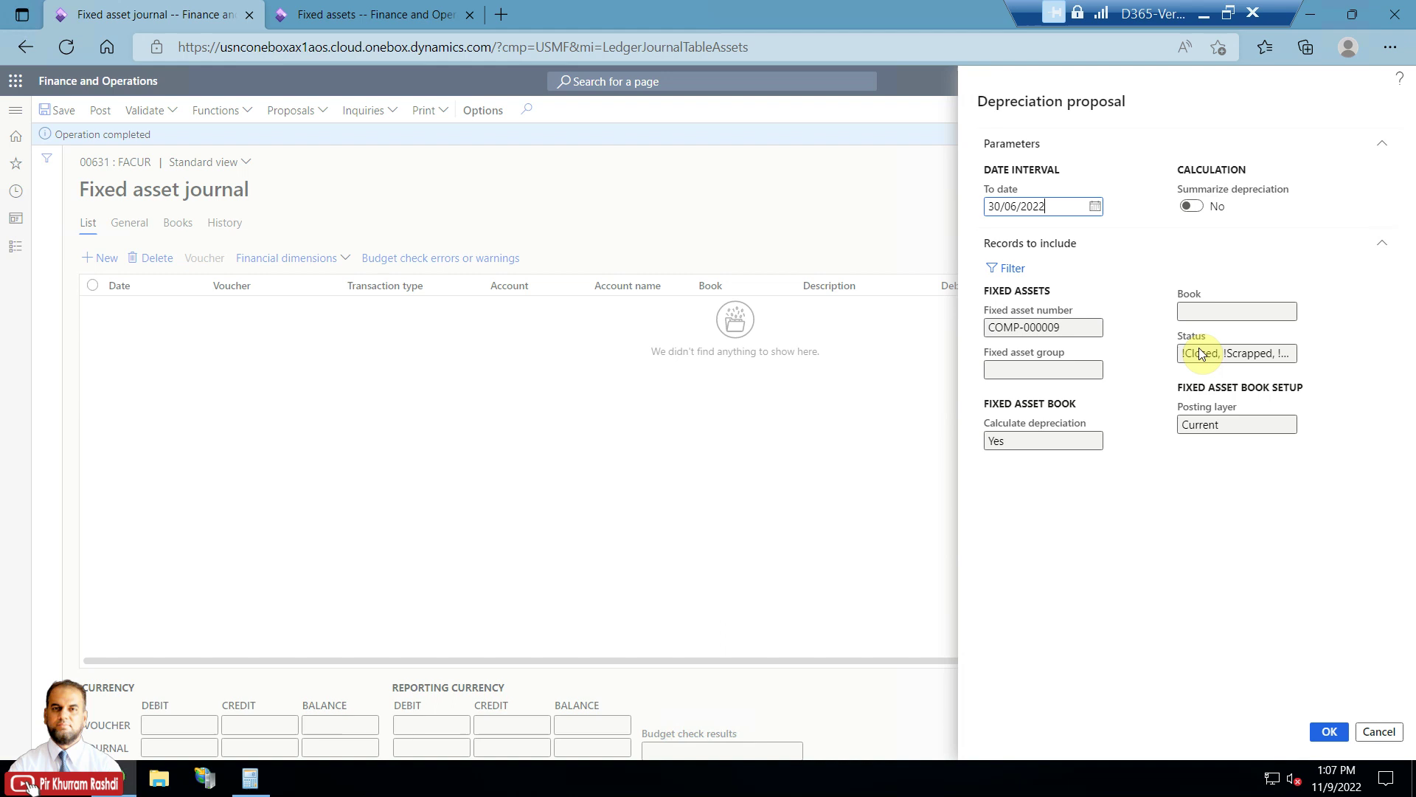
pyautogui.click(1190, 206)
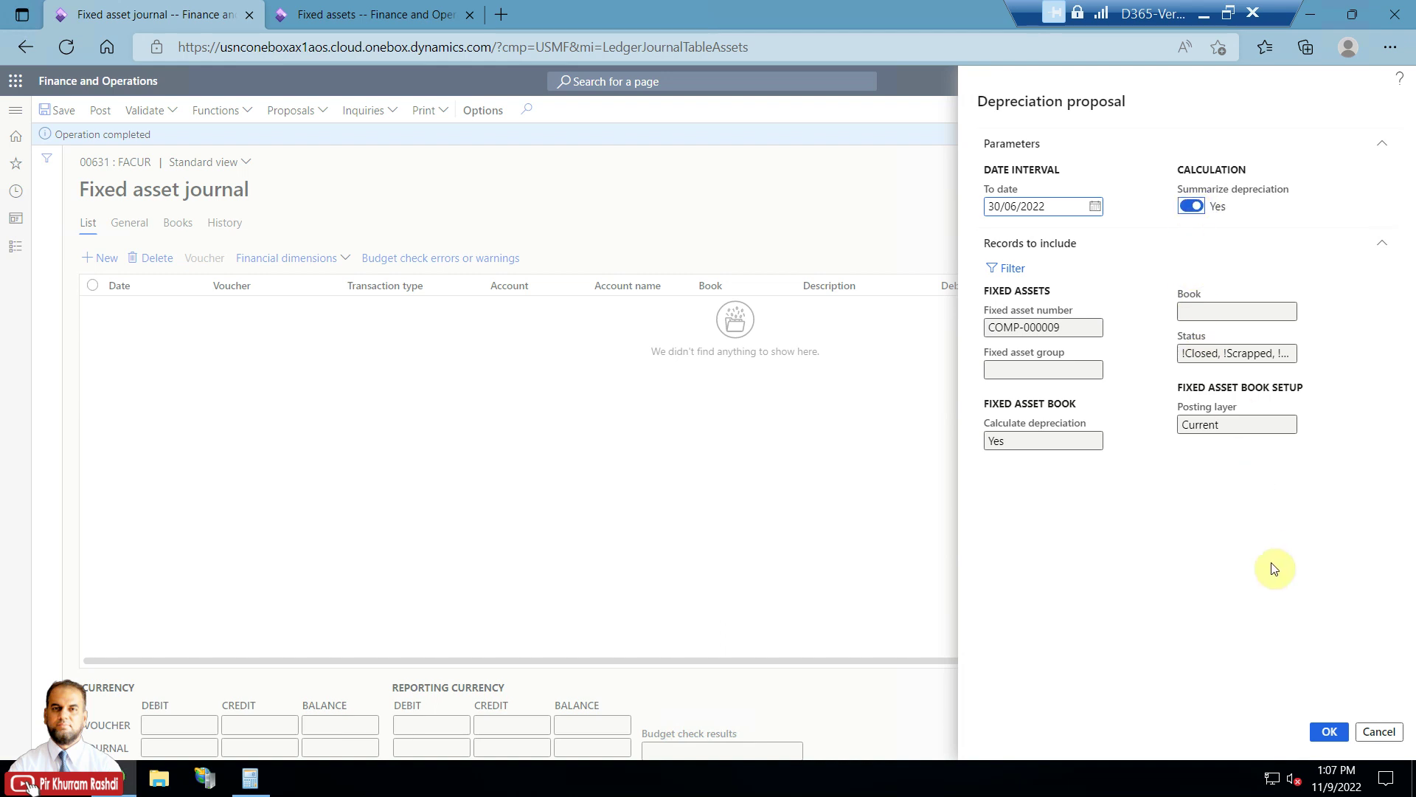
pyautogui.click(1335, 732)
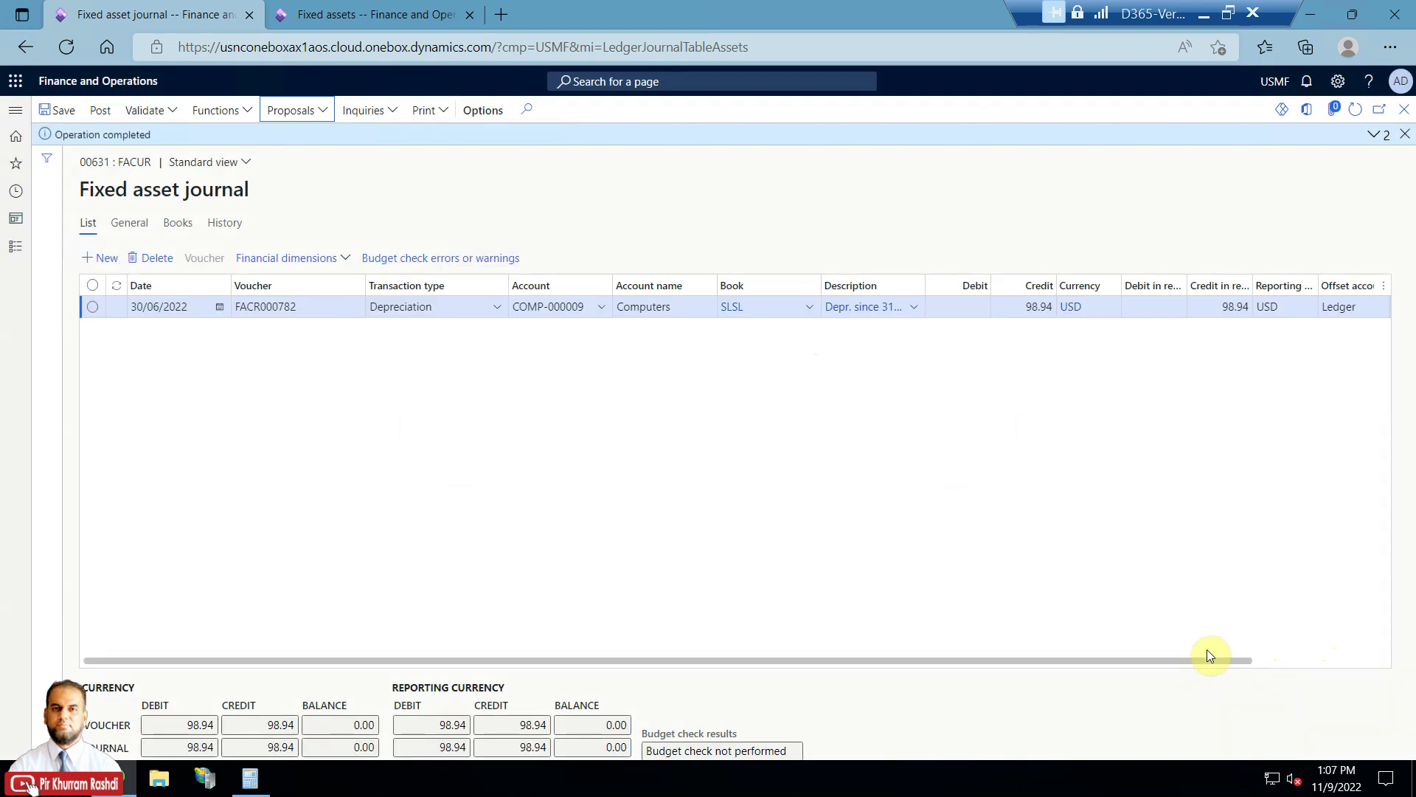
# Examine the summarized line's credit amount and its full description in a widened Description column, and close the journal lines.
pyautogui.click(1001, 309)
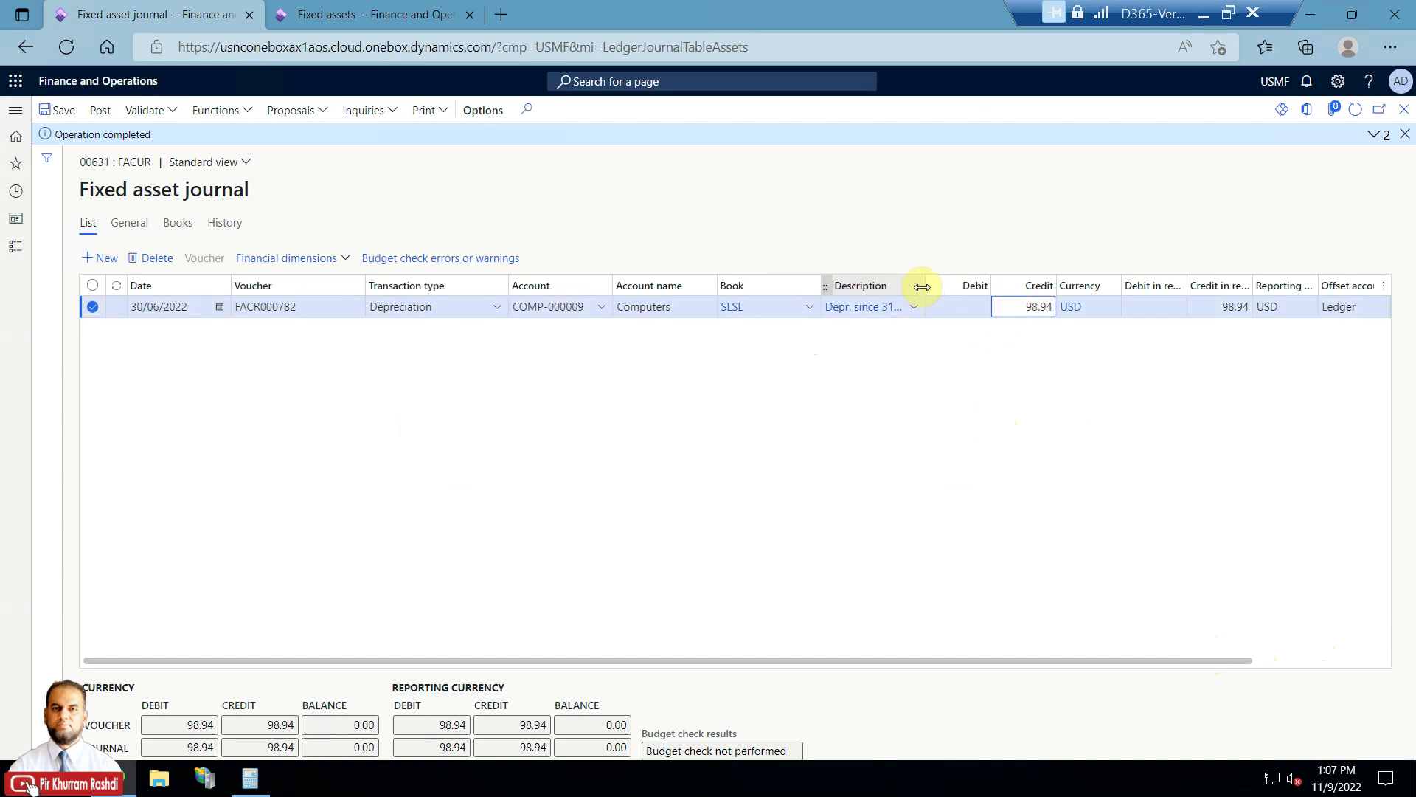
pyautogui.click(922, 274)
pyautogui.moveTo(922, 274); pyautogui.dragTo(1036, 288)
pyautogui.click(974, 398)
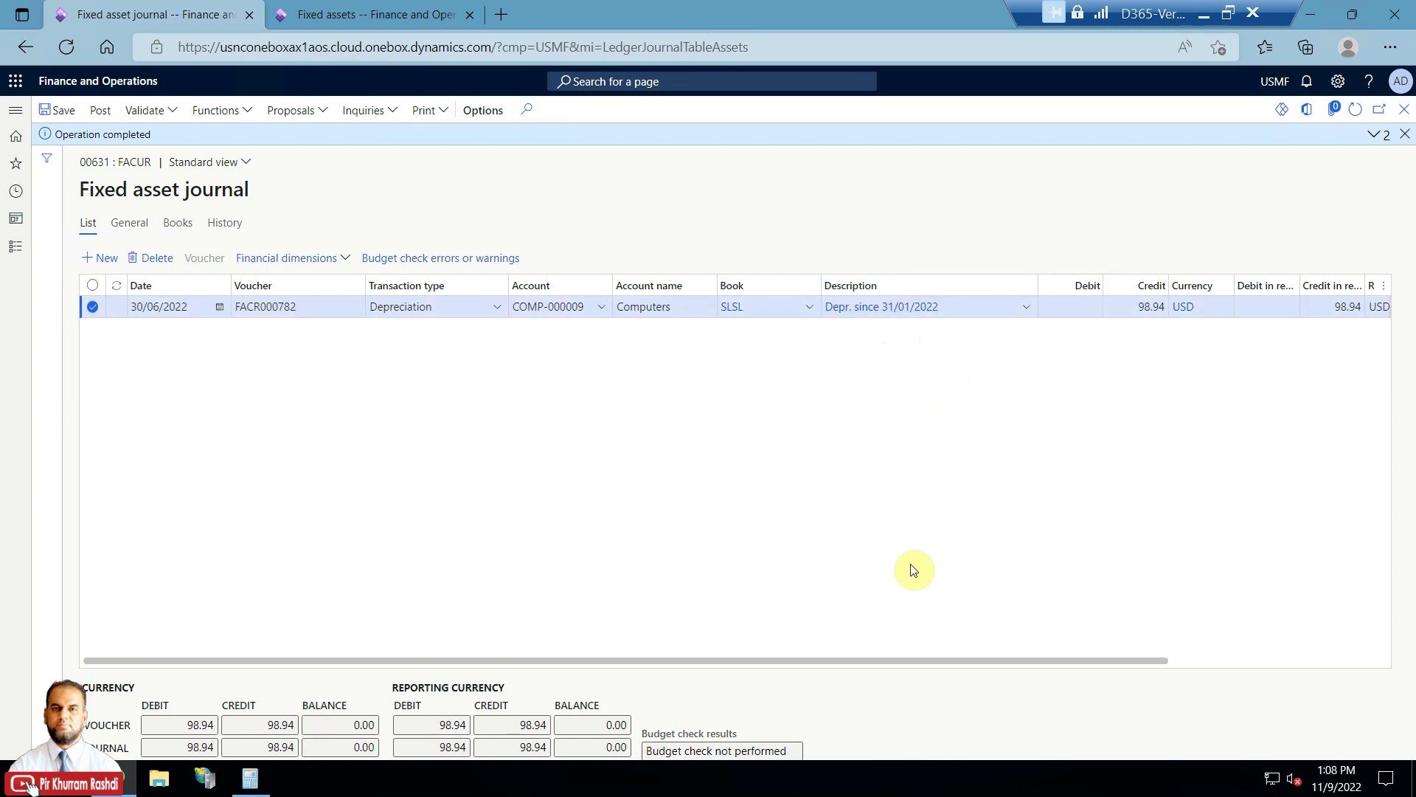
pyautogui.moveTo(538, 661); pyautogui.dragTo(699, 689)
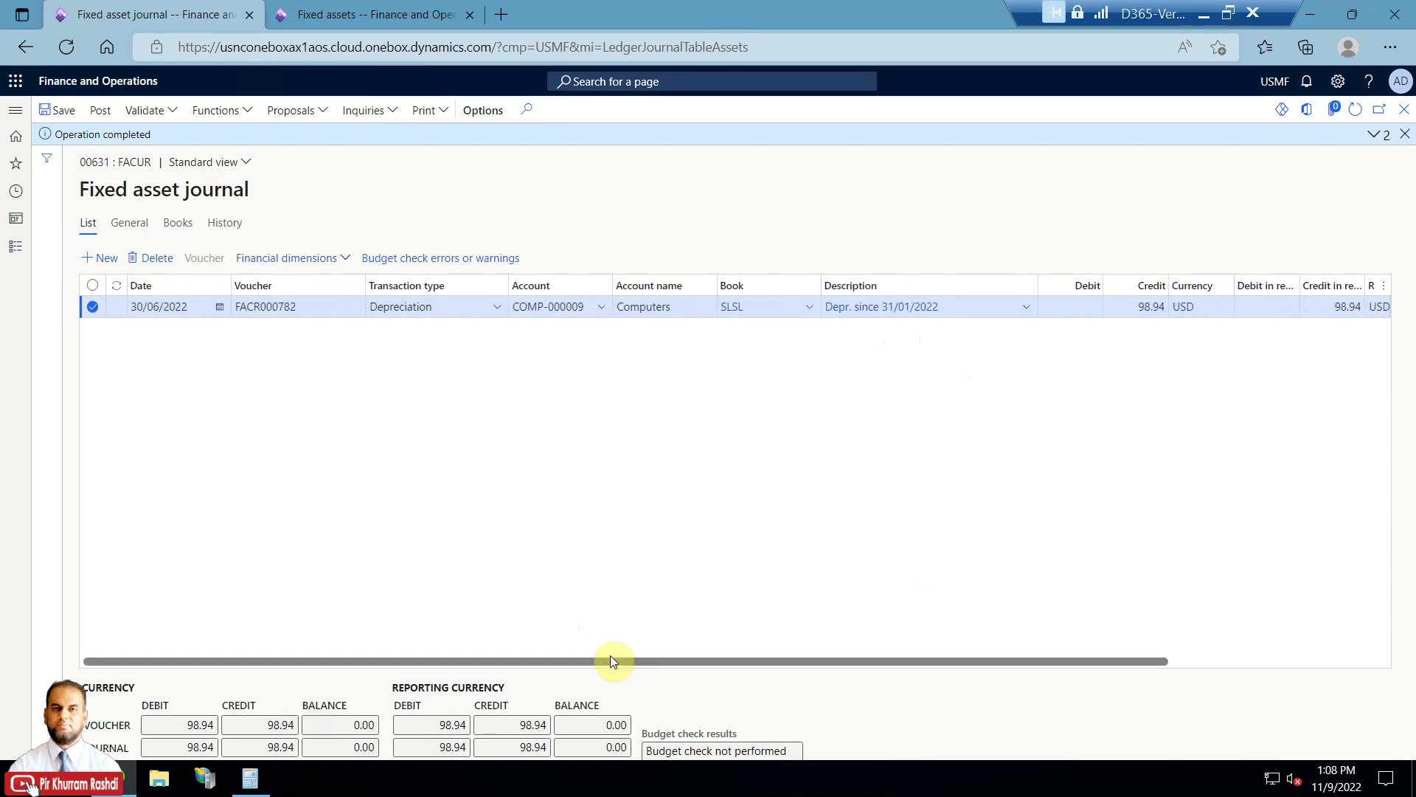
pyautogui.click(1405, 134)
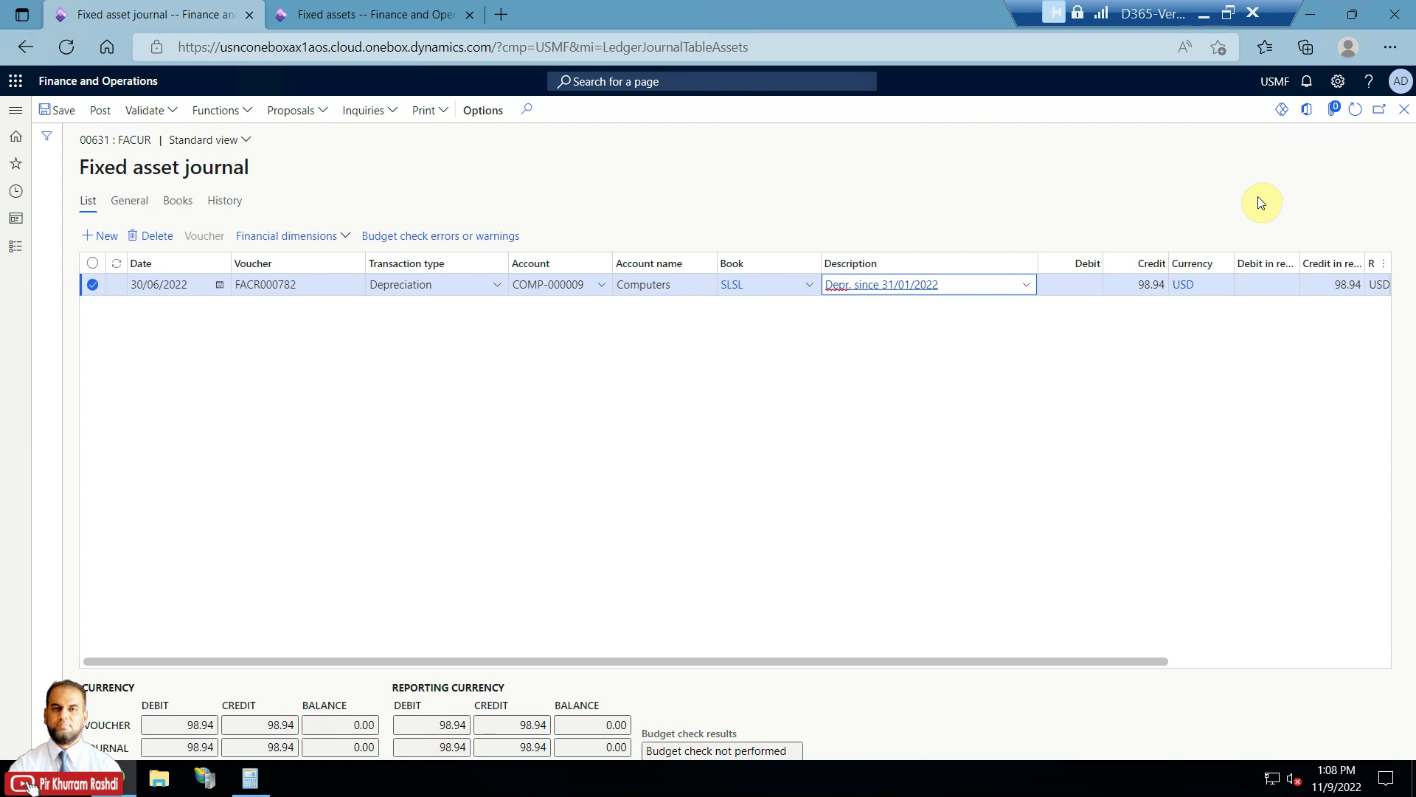
pyautogui.click(1404, 109)
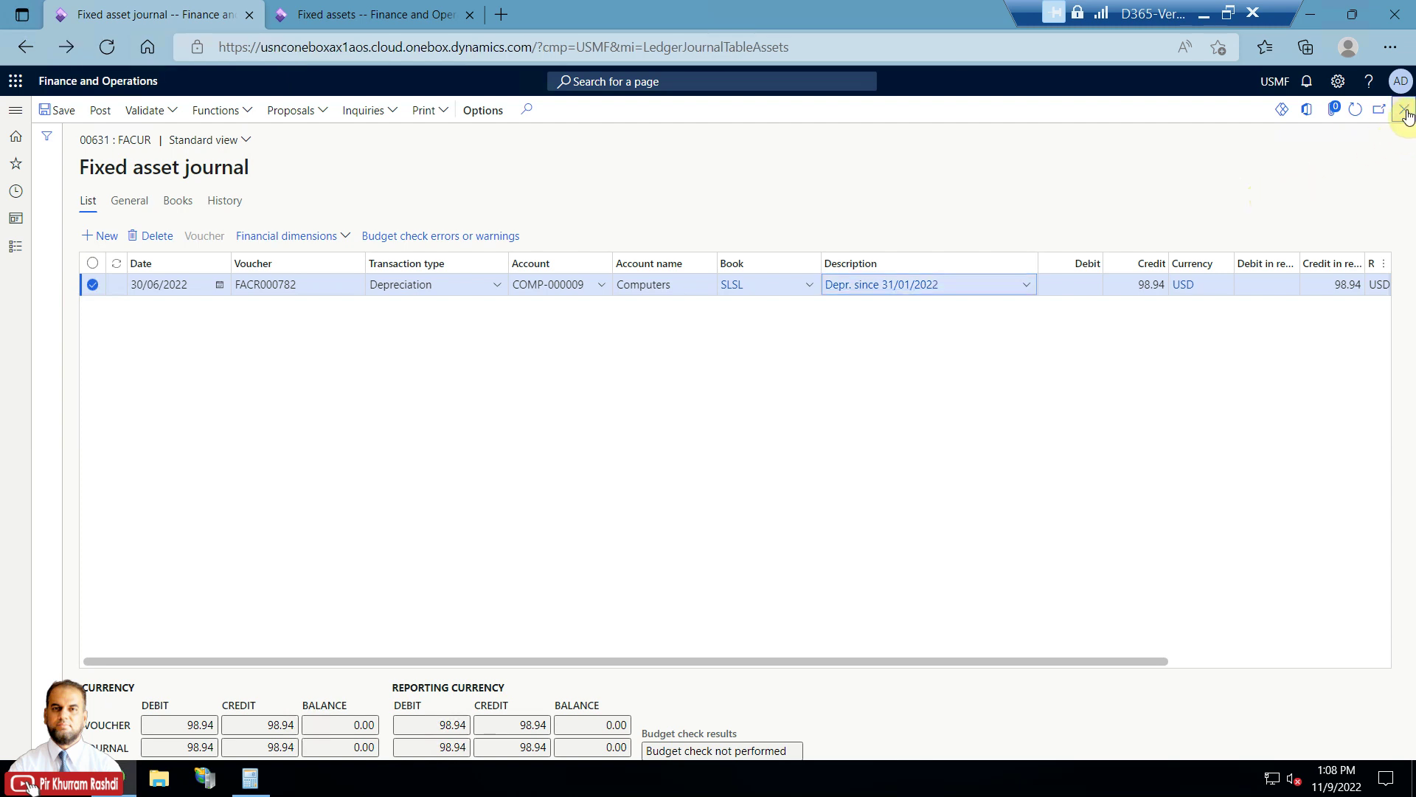
# Delete journal 00631 from the list of unposted fixed asset journals.
pyautogui.click(446, 315)
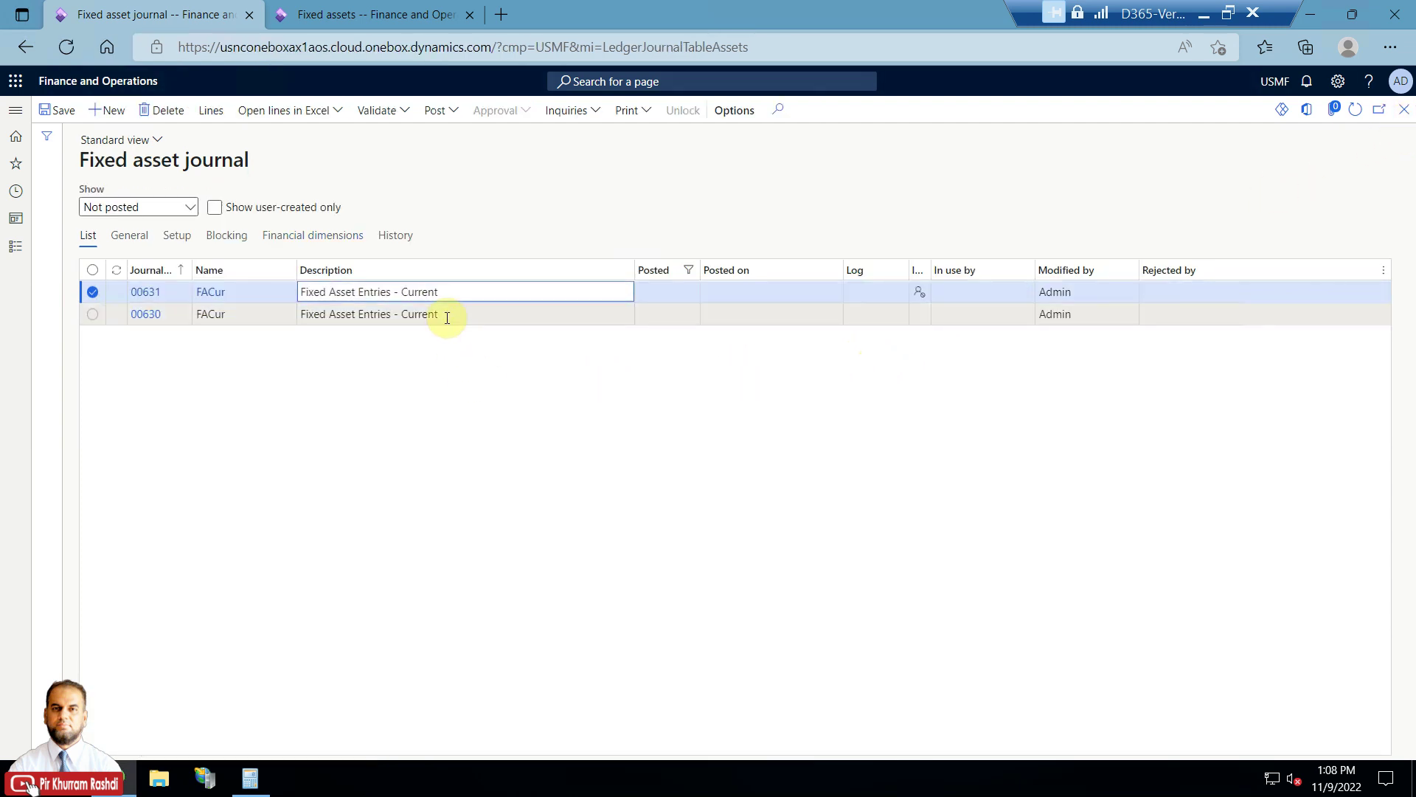
pyautogui.click(391, 292)
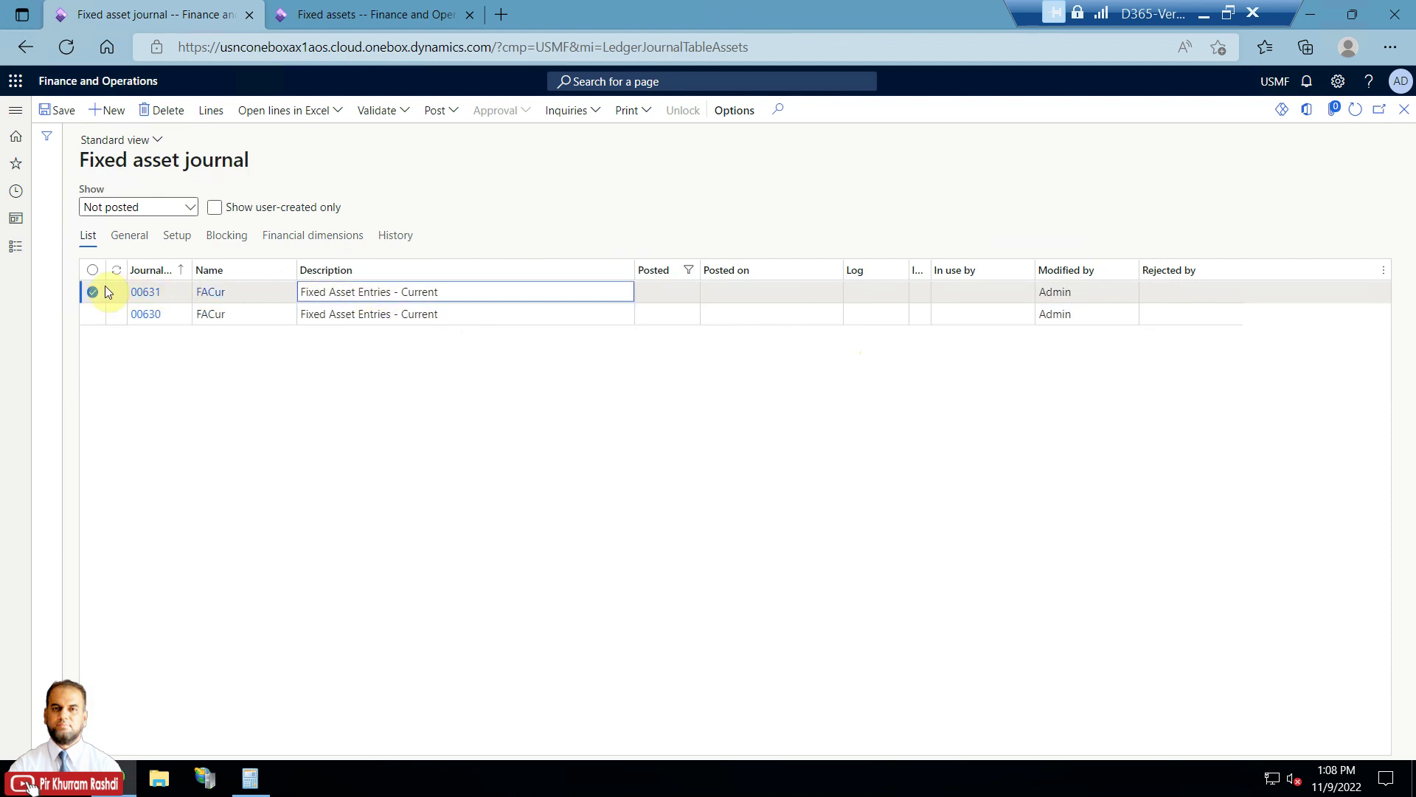
pyautogui.click(161, 109)
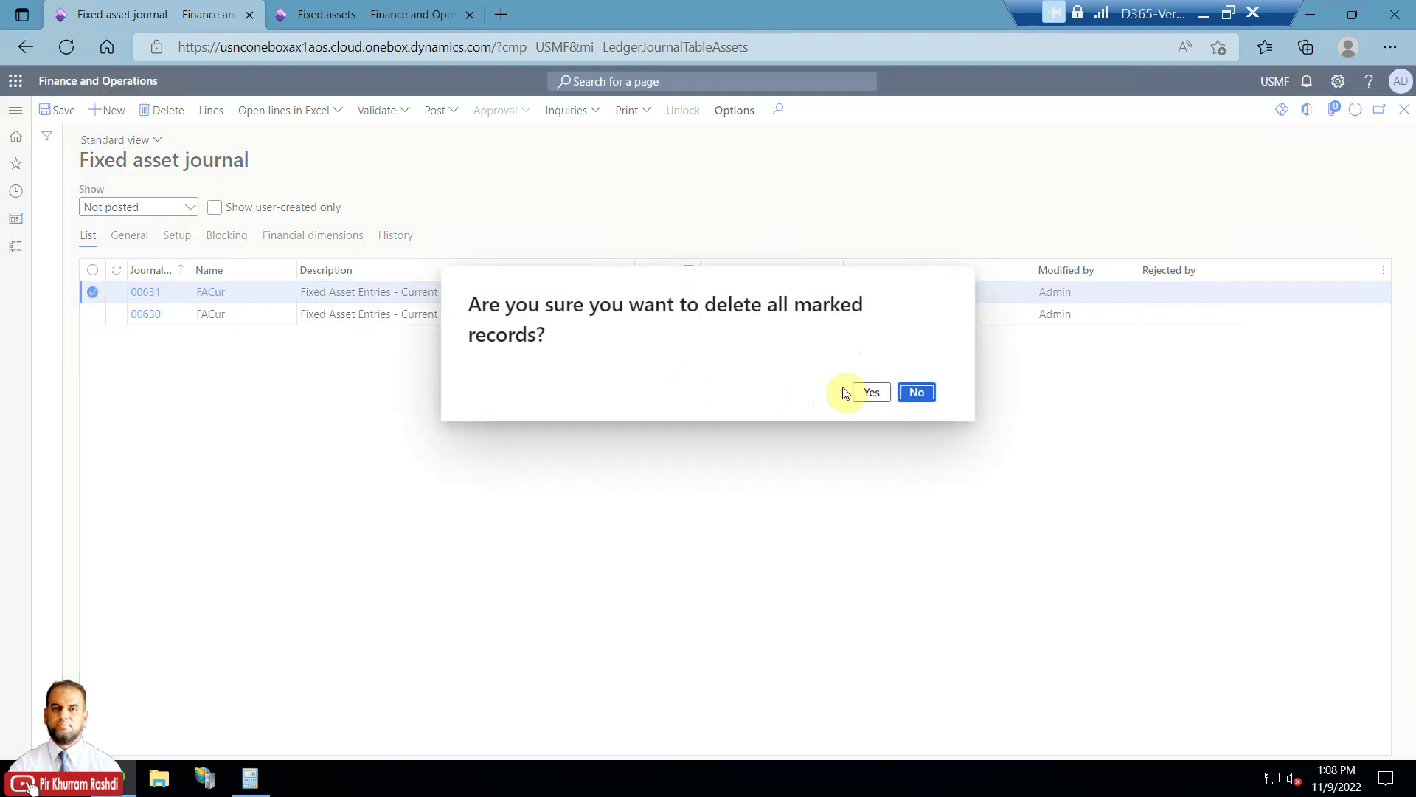
pyautogui.click(871, 392)
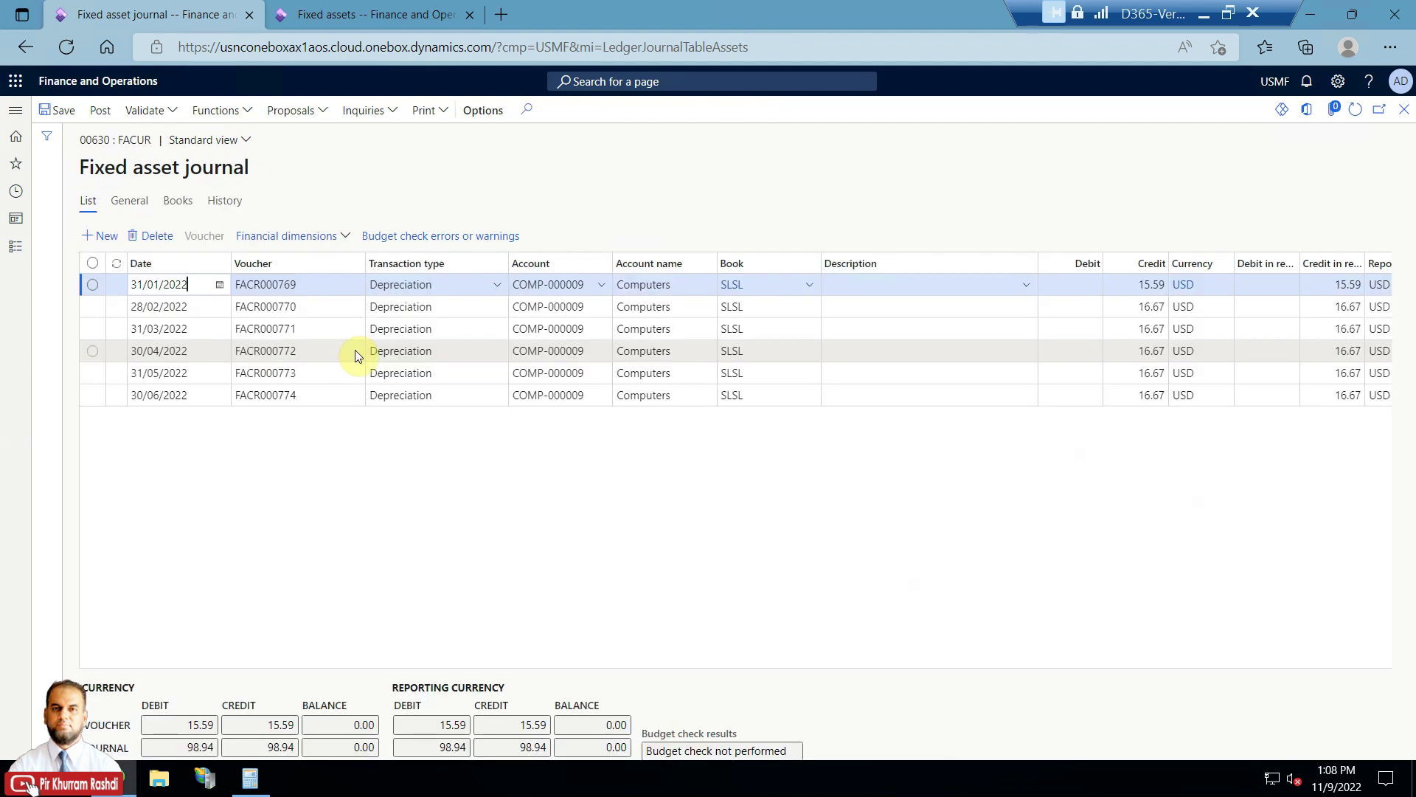
# Close the lines of journal 00630 and validate the journal.
pyautogui.click(1402, 110)
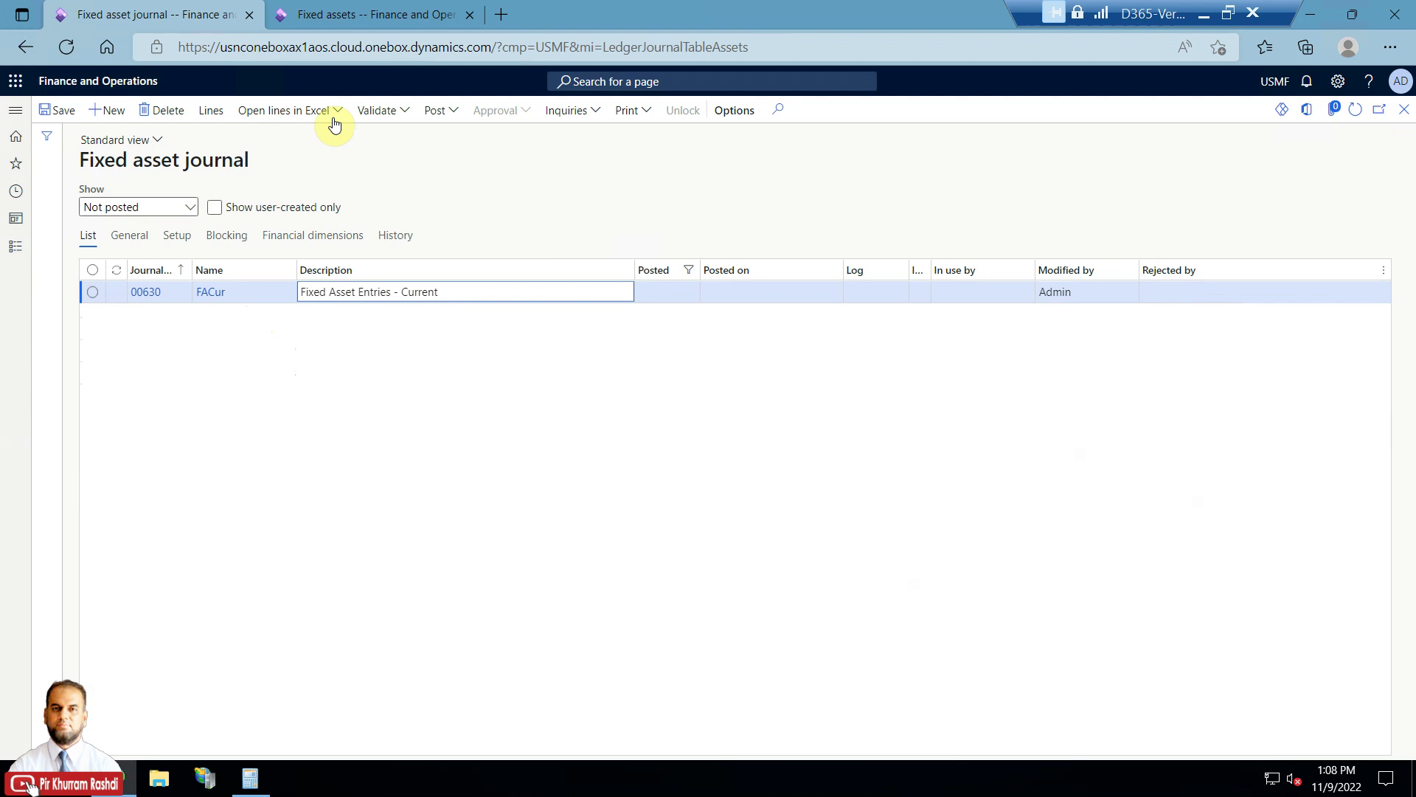
pyautogui.click(405, 113)
pyautogui.click(408, 136)
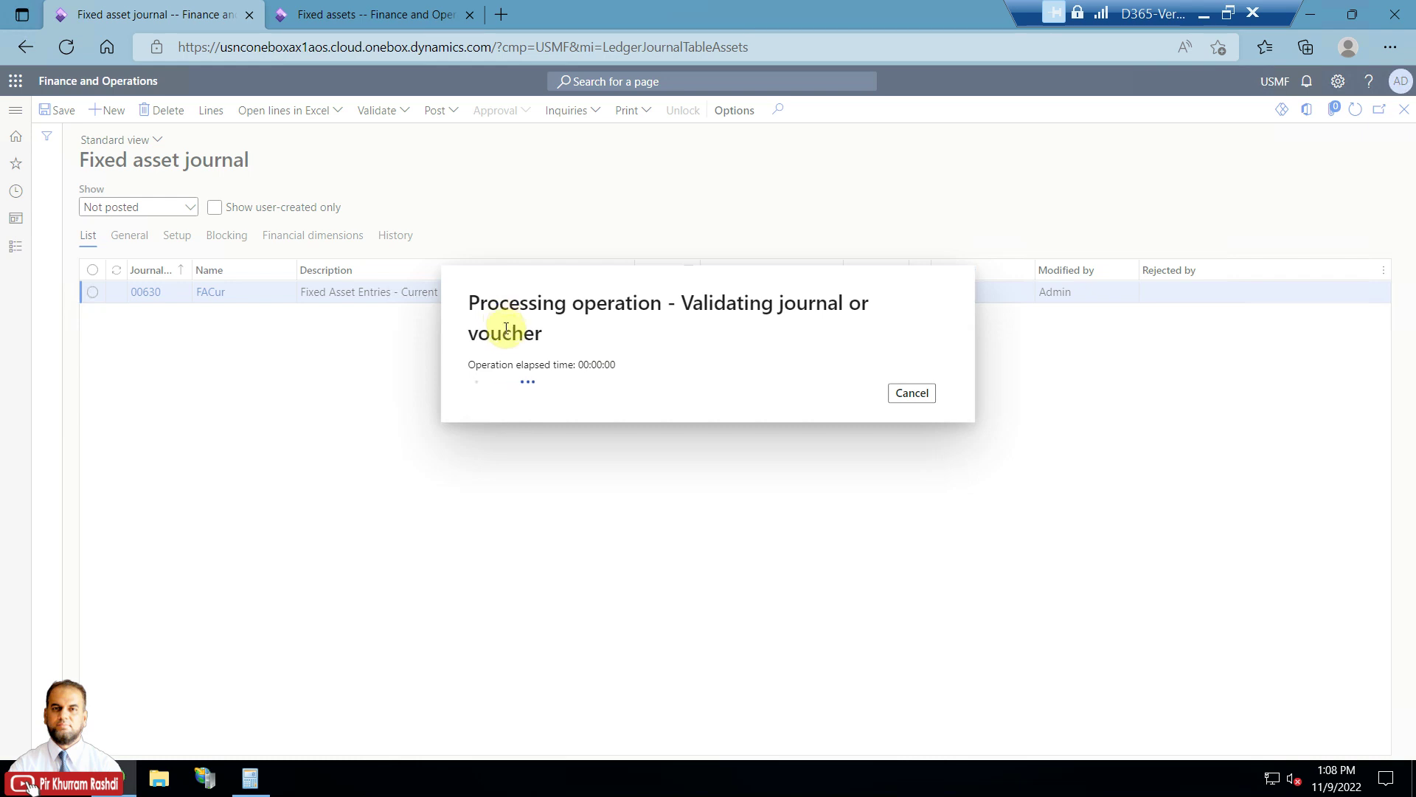
# Open the Fixed asset balances report from the Fixed assets transaction reports in the second browser tab.
pyautogui.click(362, 14)
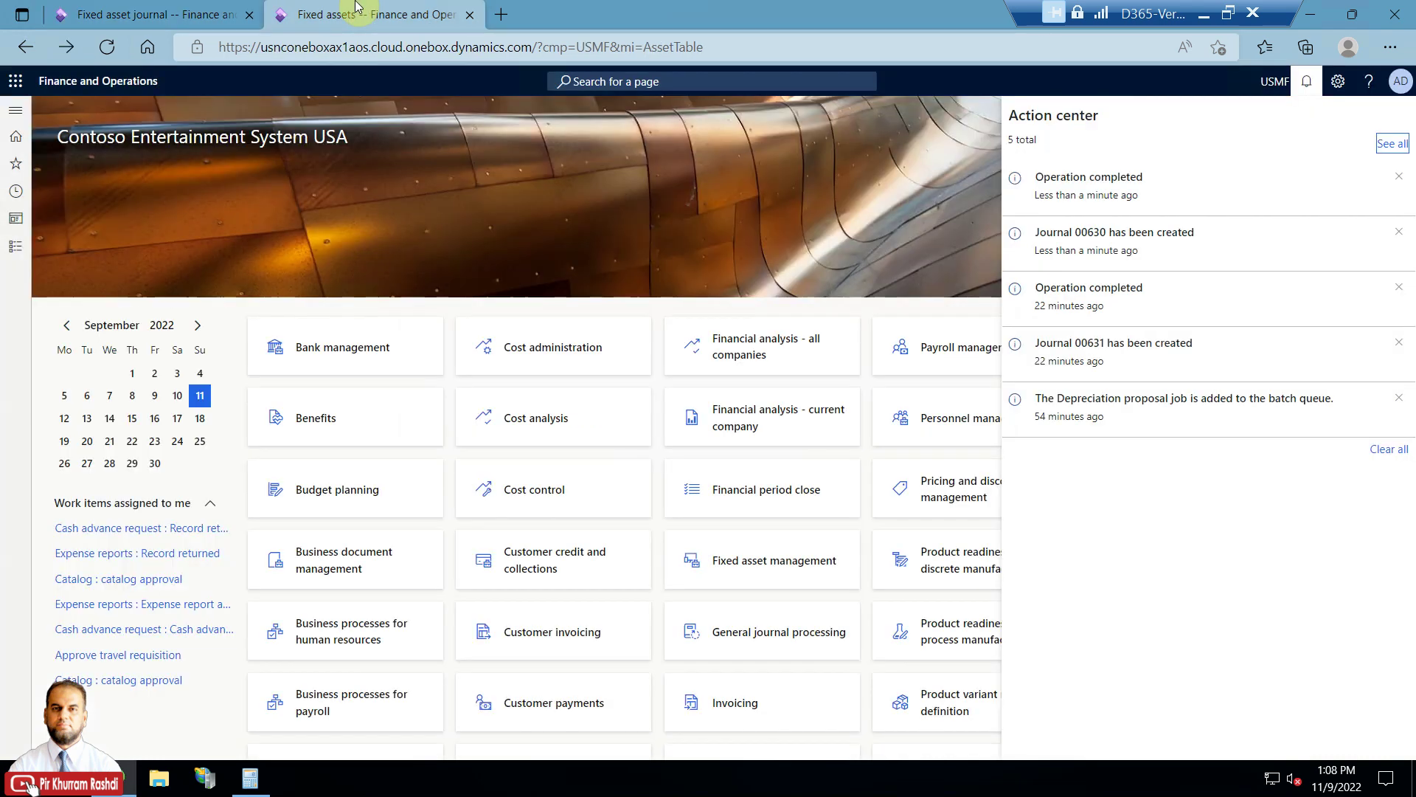
pyautogui.click(15, 248)
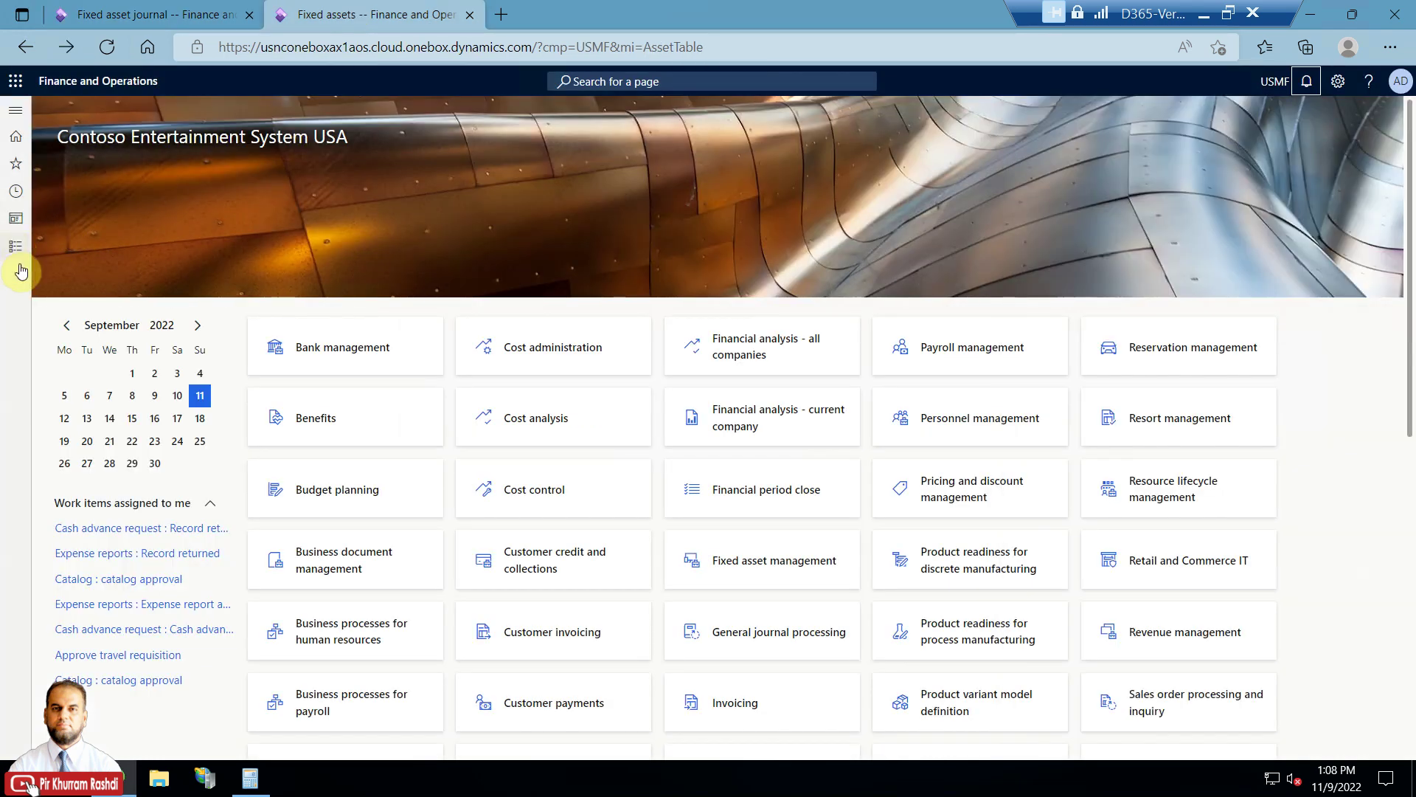
pyautogui.click(16, 255)
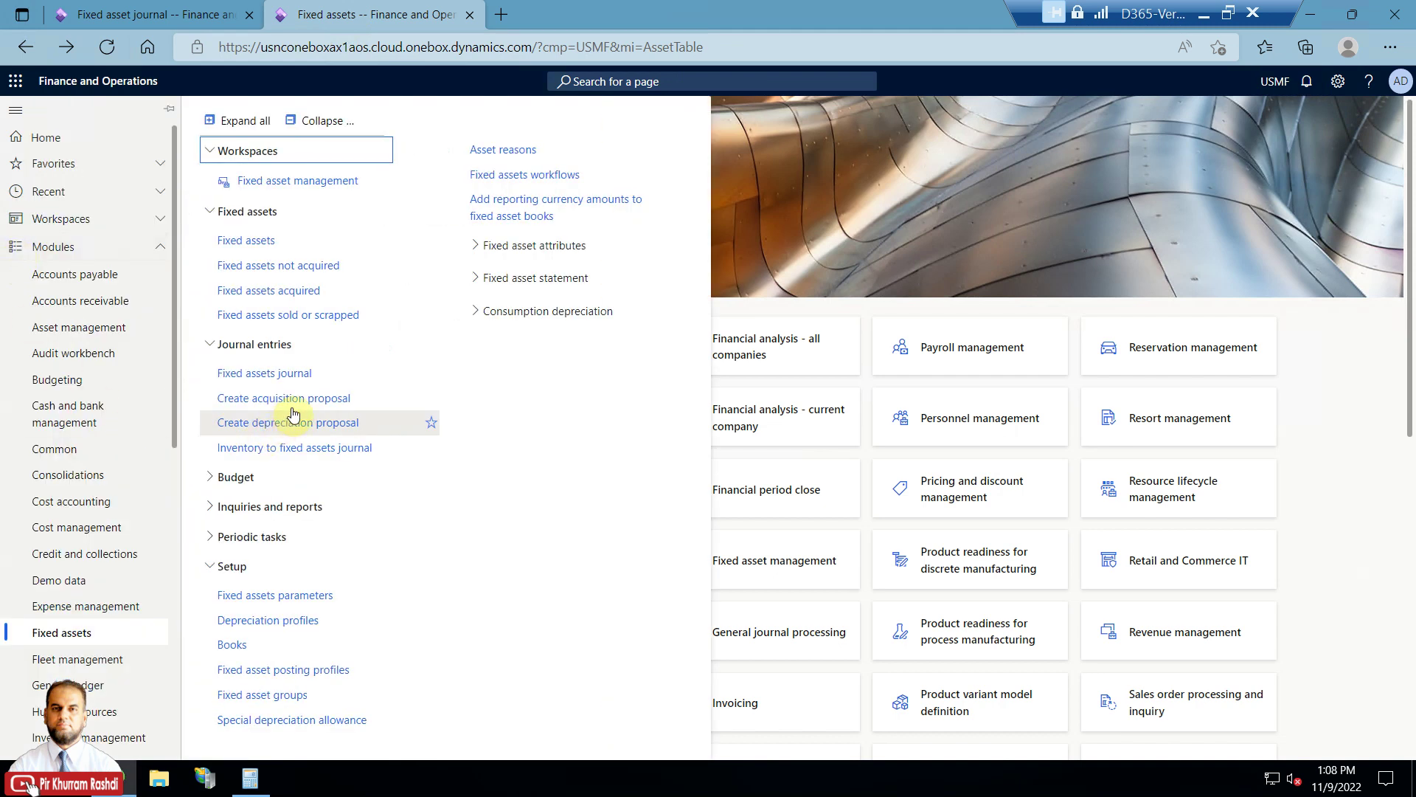
pyautogui.click(254, 568)
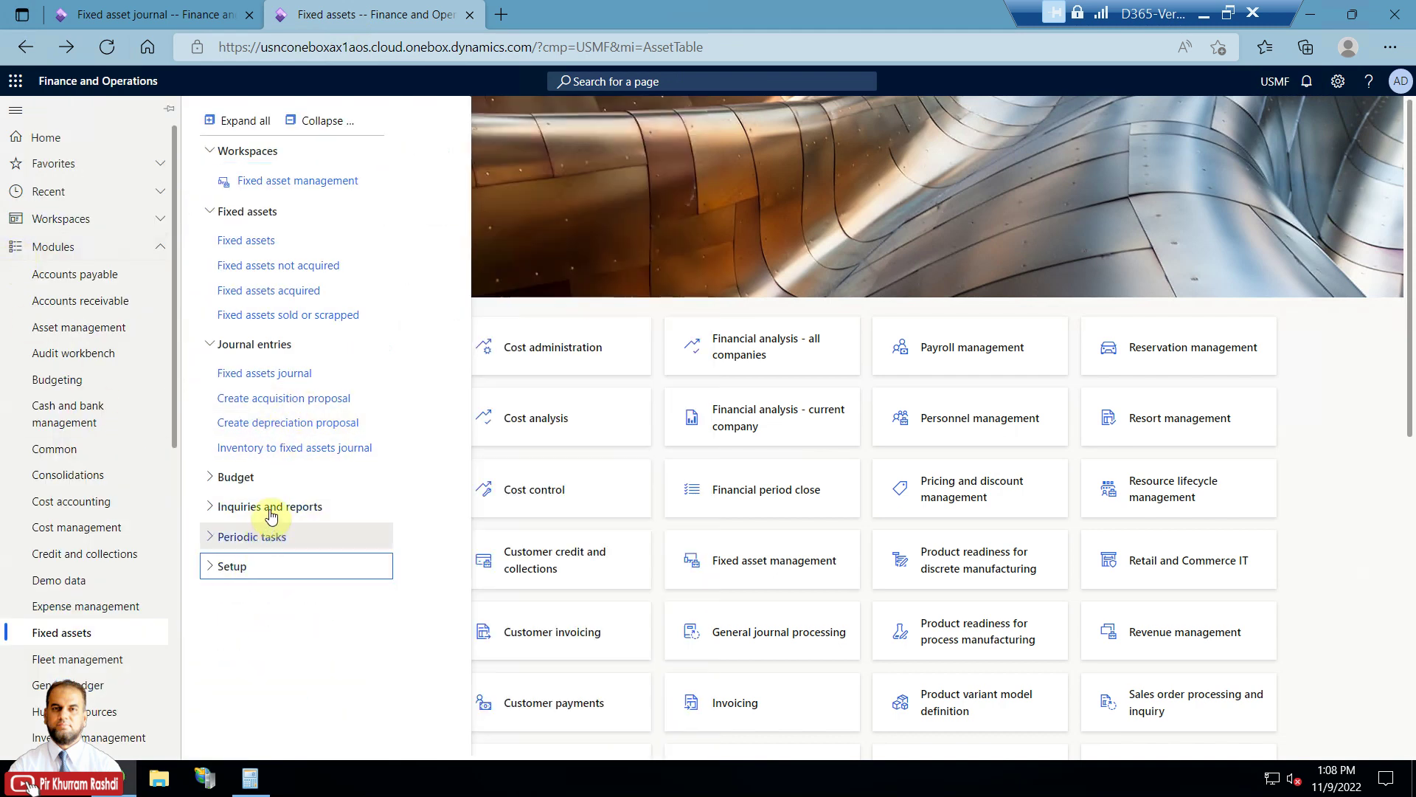
pyautogui.click(271, 507)
pyautogui.click(295, 614)
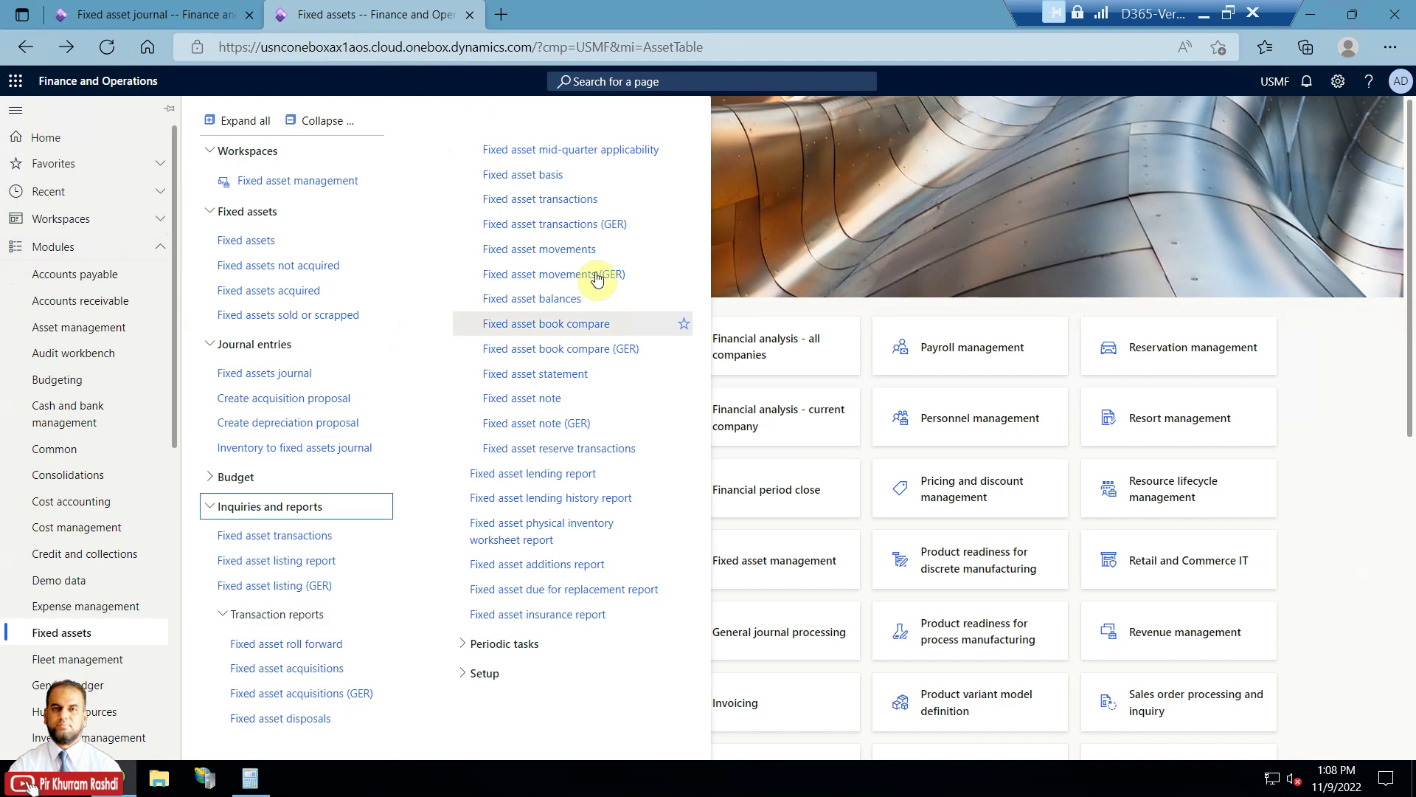
pyautogui.click(549, 299)
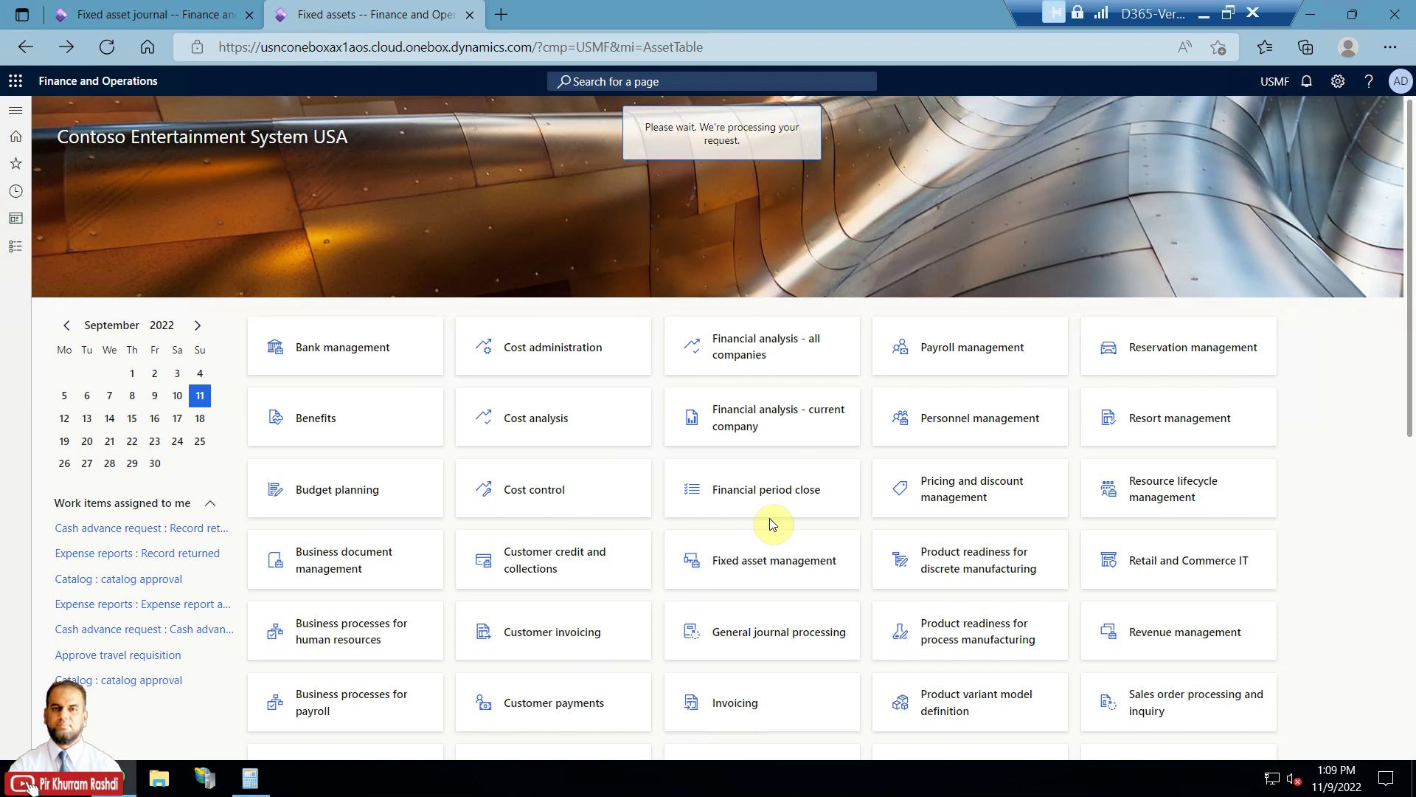
# Read the validation messages for journal 00630 in the fixed asset journal list and dismiss them.
pyautogui.hotkey('ctrl', 'shift', 'Tab')
pyautogui.click(1376, 133)
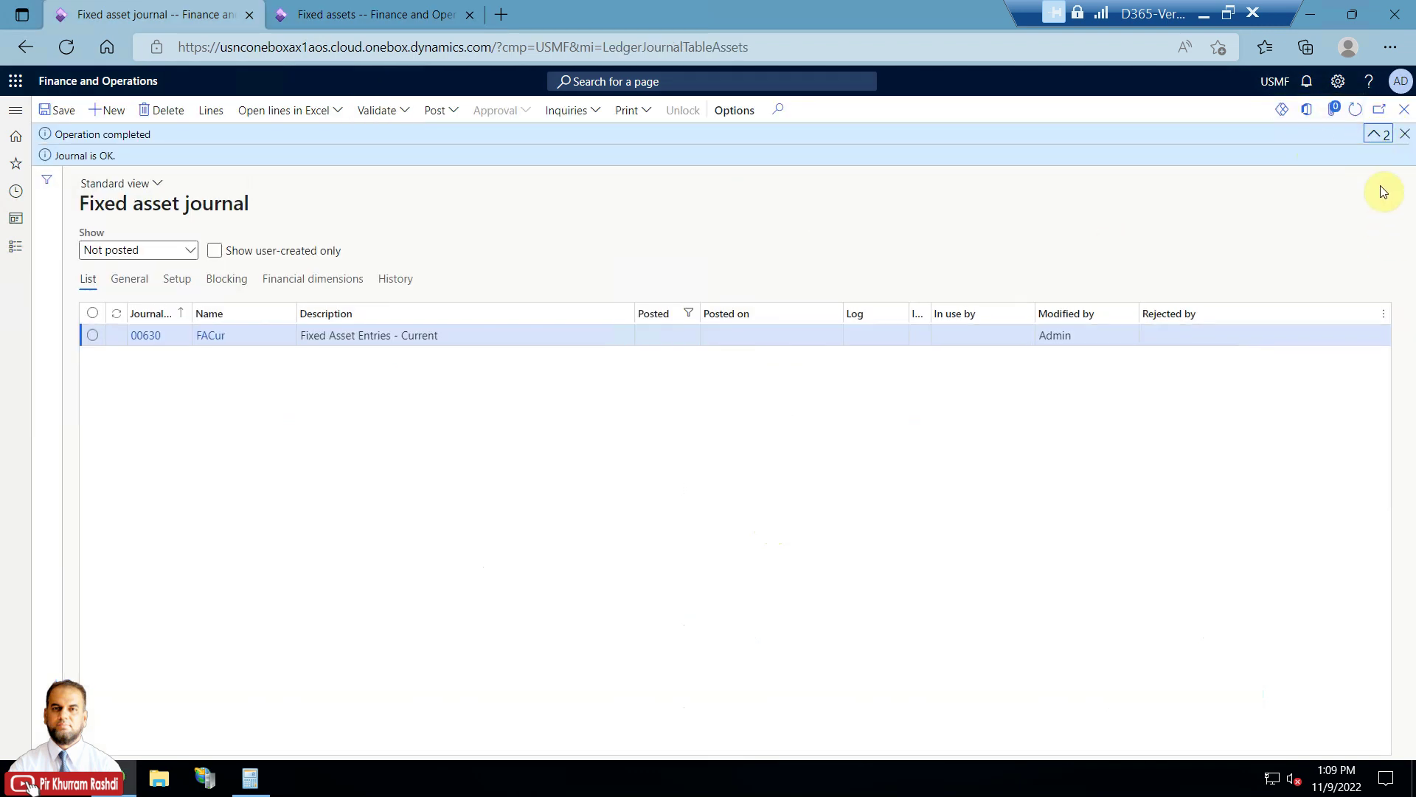
pyautogui.click(1405, 133)
# Reselect COMP-000009 as the fixed asset number criterion in the Fixed asset balances filter and run the report.
pyautogui.click(402, 8)
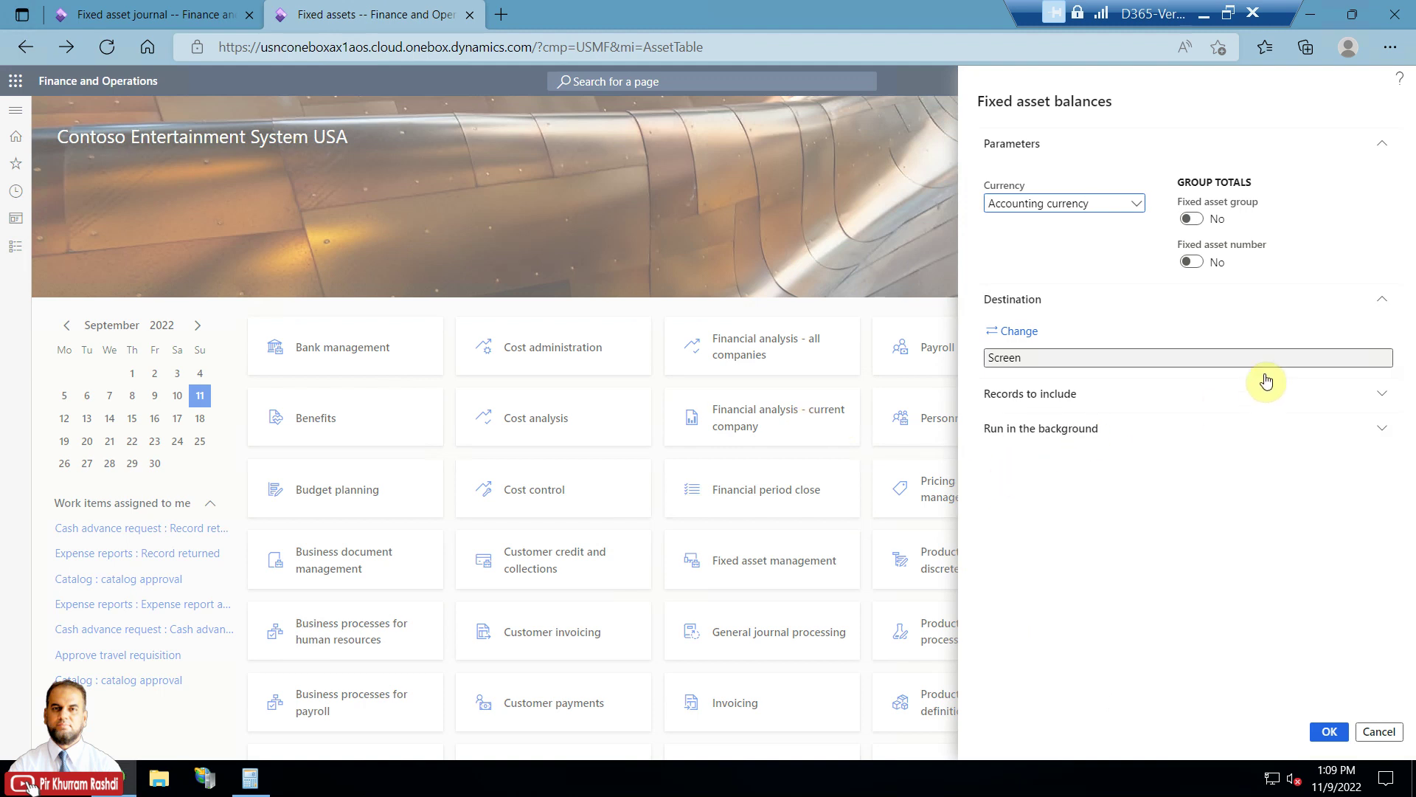
pyautogui.click(1127, 396)
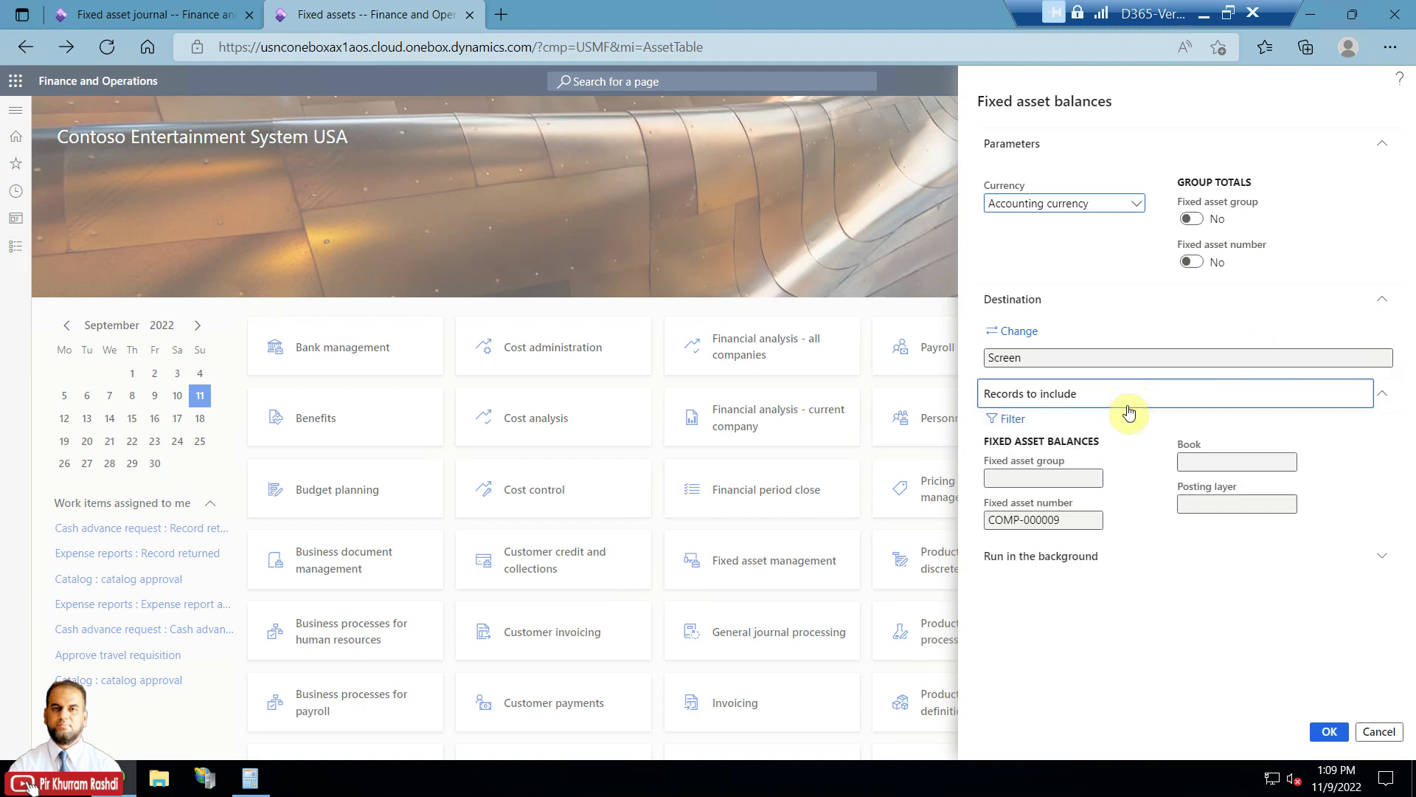
pyautogui.click(1011, 418)
pyautogui.click(764, 285)
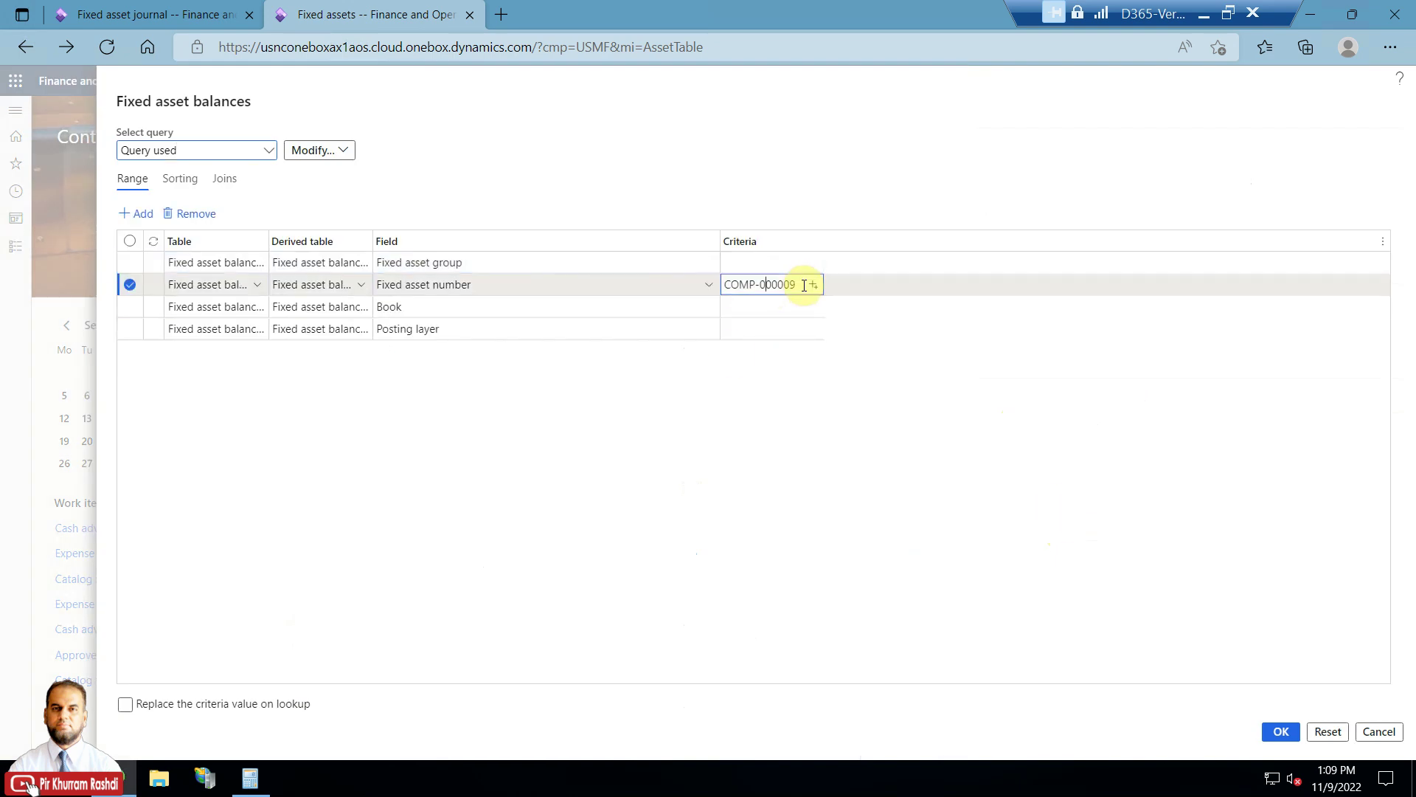
pyautogui.moveTo(790, 283); pyautogui.dragTo(708, 285)
pyautogui.press('BackSpace')
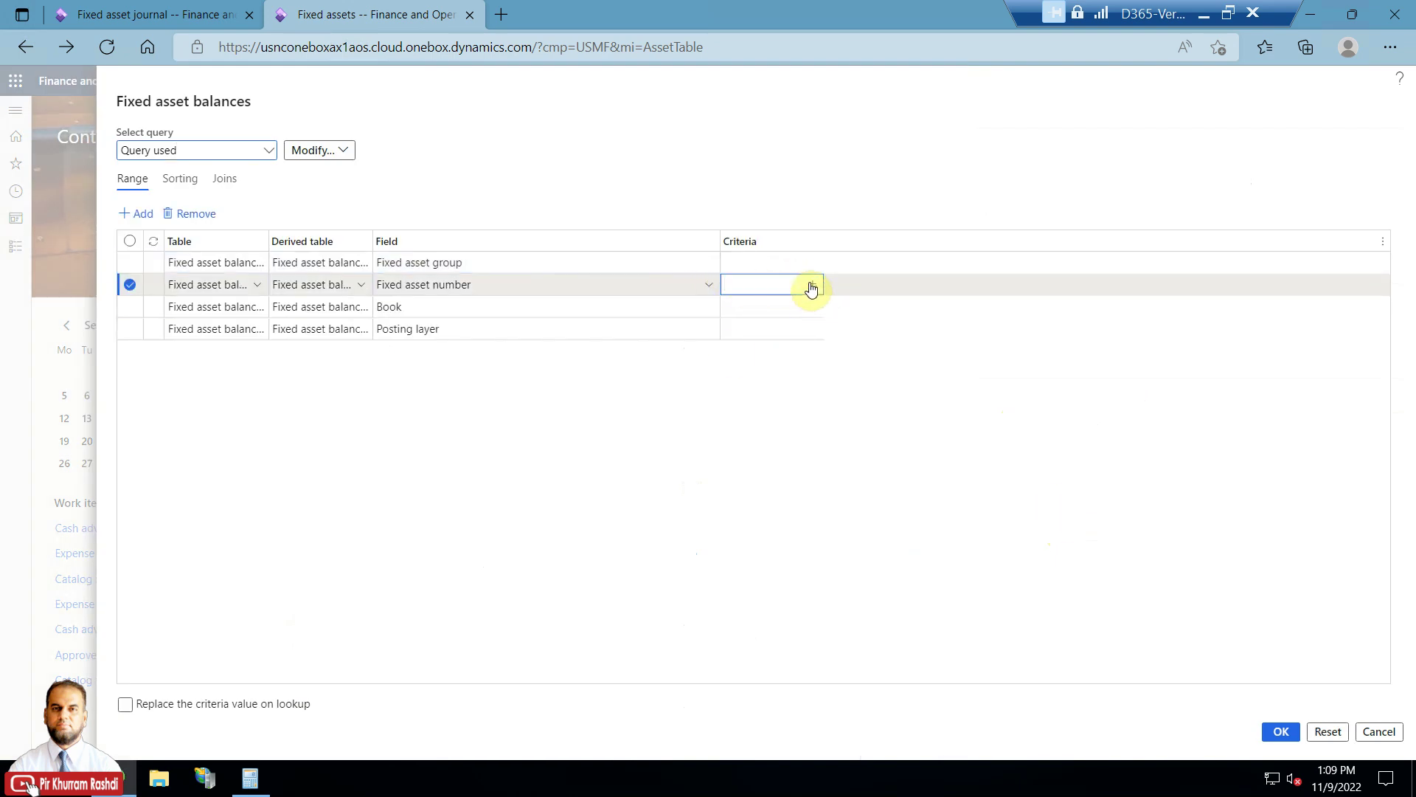
pyautogui.click(810, 286)
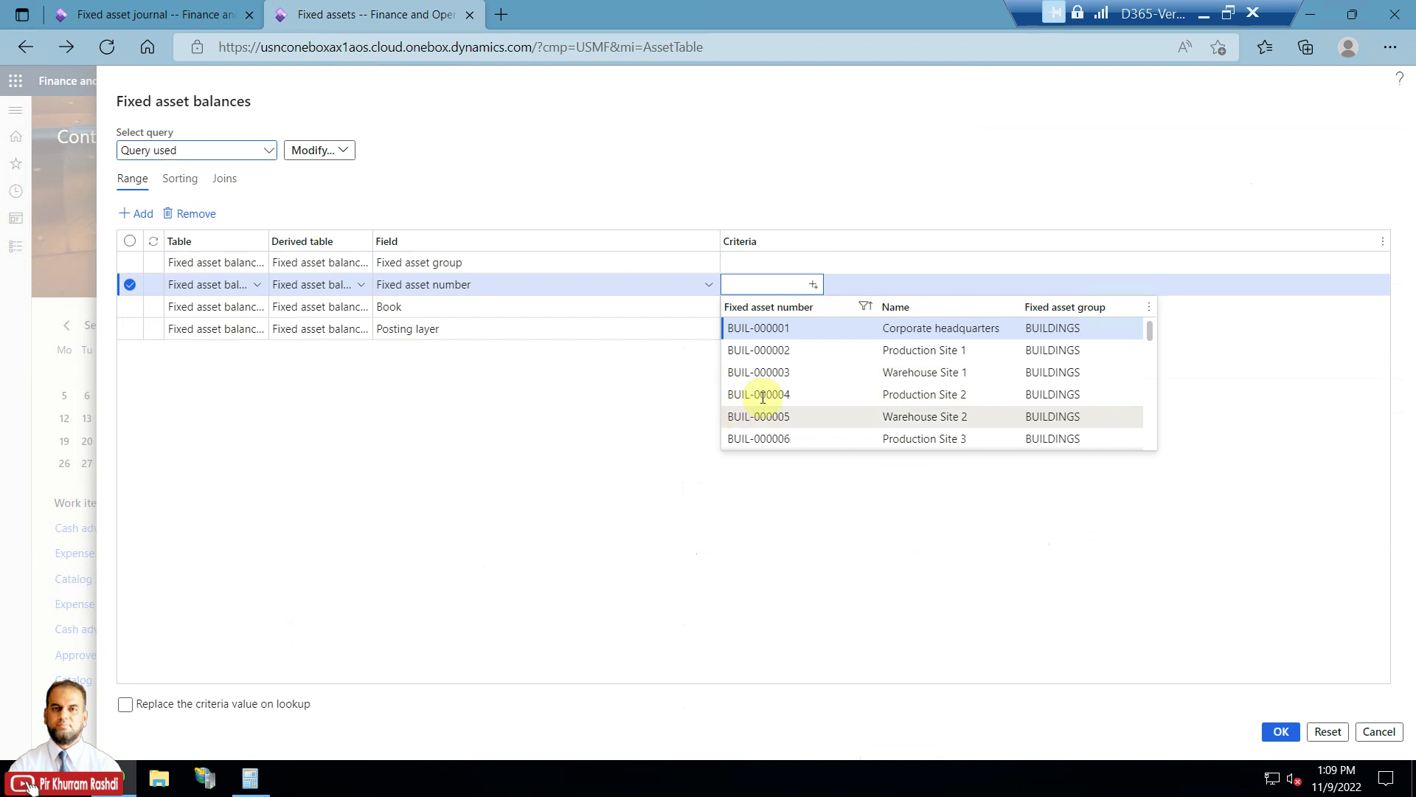
pyautogui.scroll(-3, 762, 399)
pyautogui.scroll(3, 763, 399)
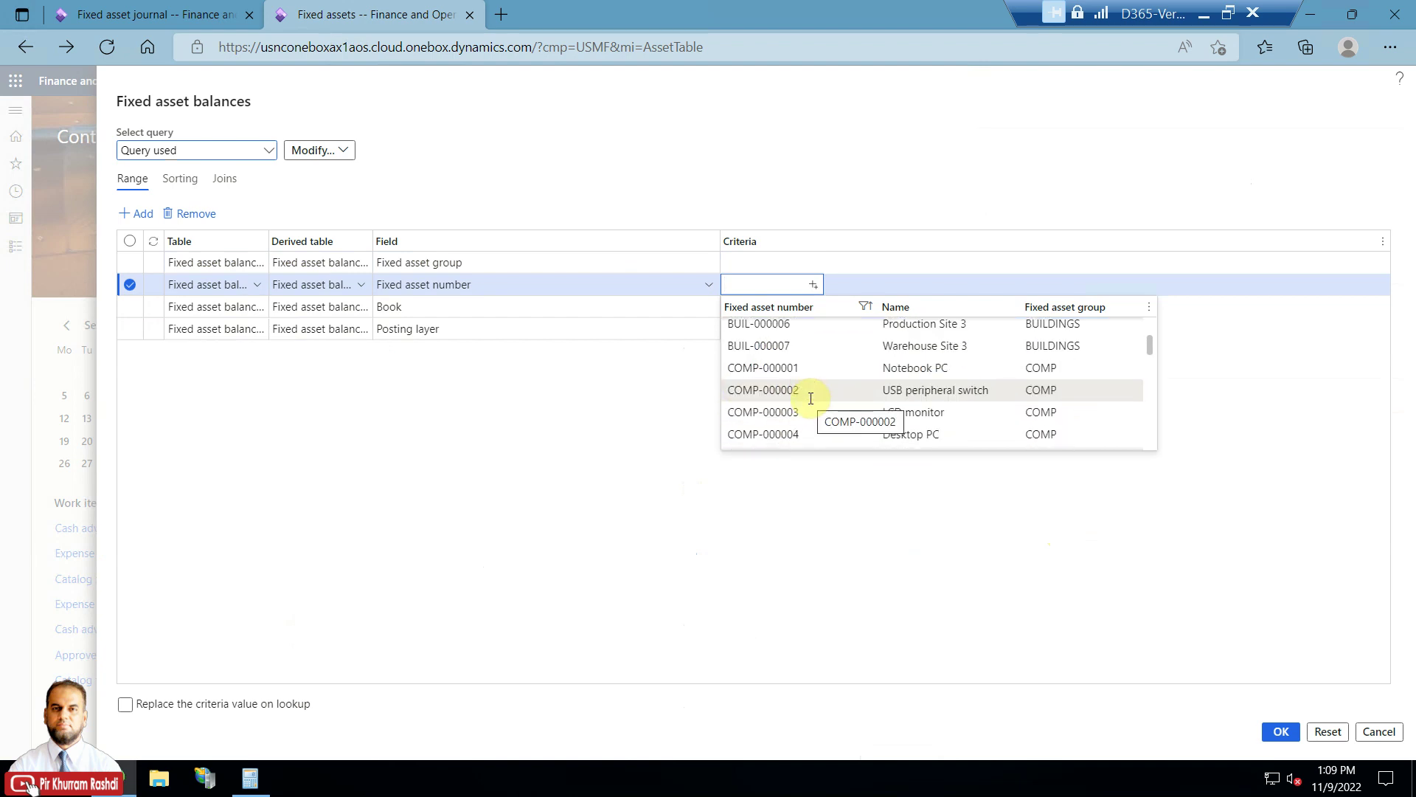
pyautogui.scroll(-1, 810, 398)
pyautogui.click(790, 426)
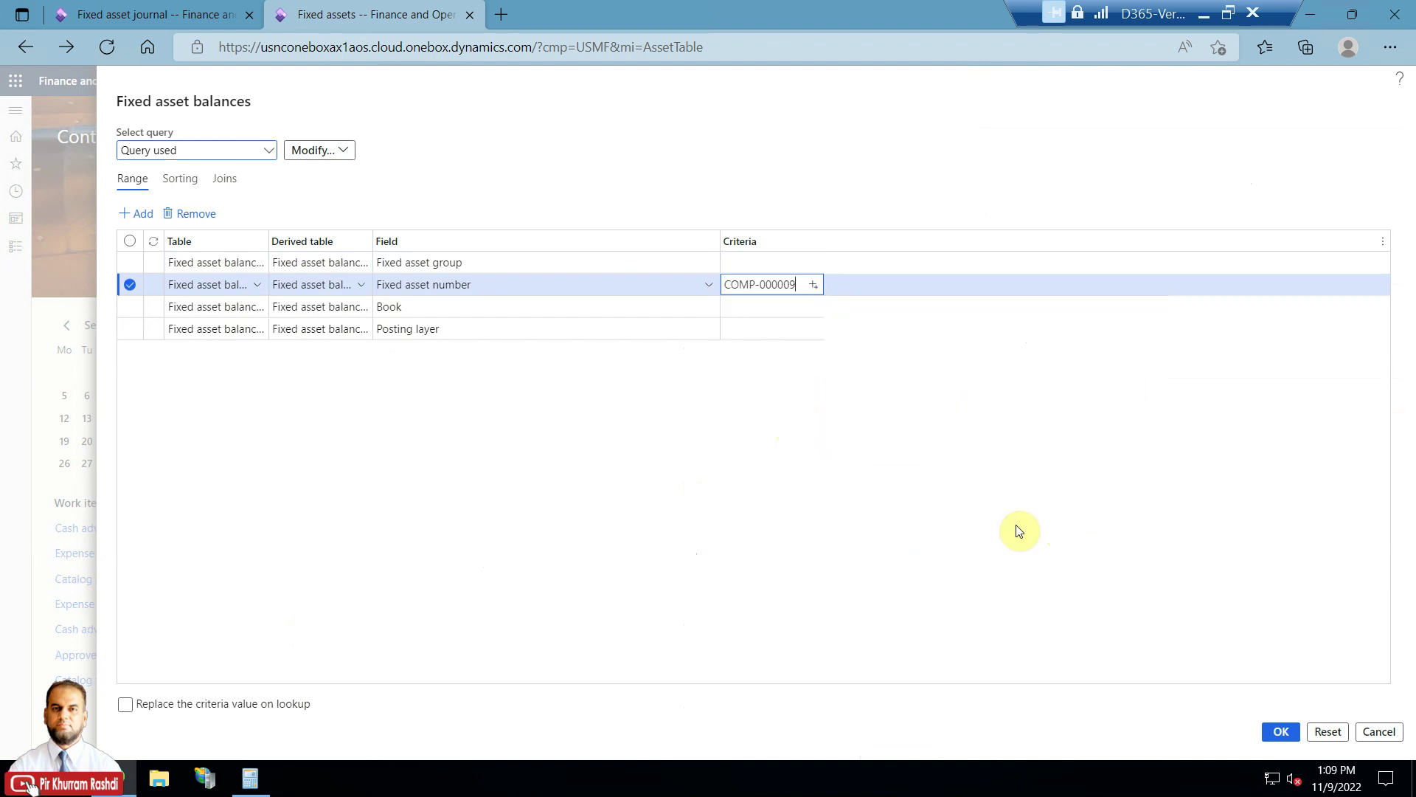
pyautogui.click(1278, 731)
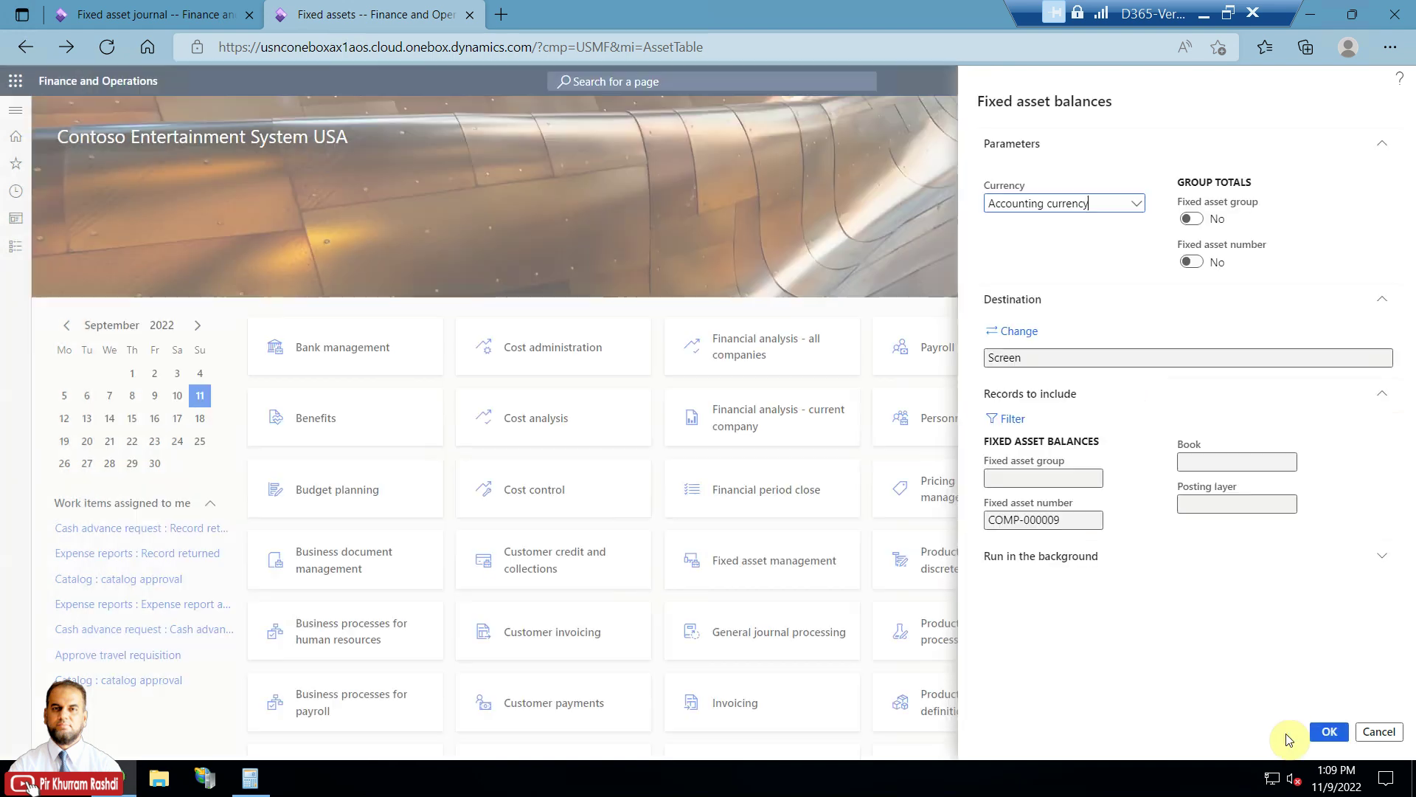
pyautogui.click(1330, 733)
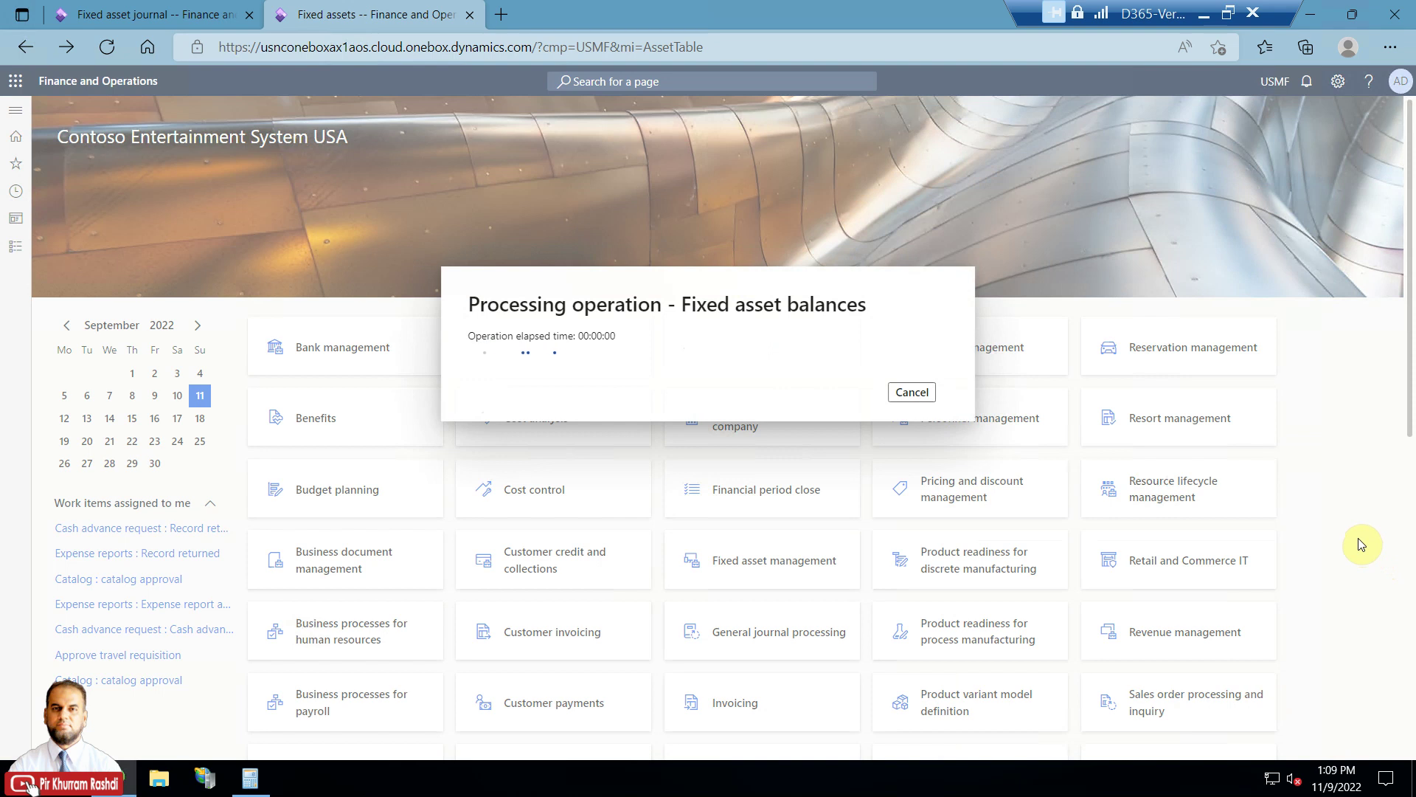
# Duplicate the Fixed assets browser tab while the balances report is processing and continue in the copy.
pyautogui.rightClick(428, 14)
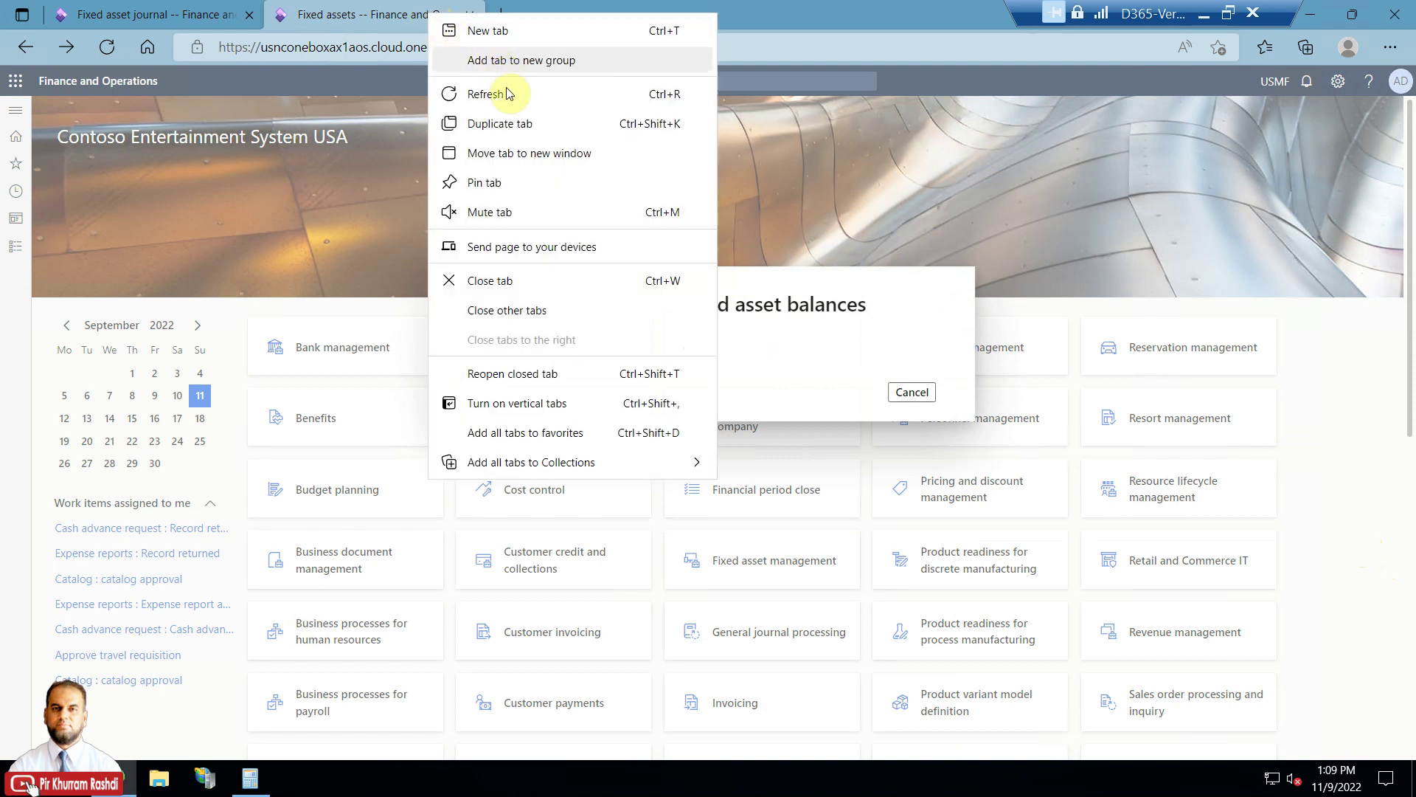
pyautogui.click(507, 126)
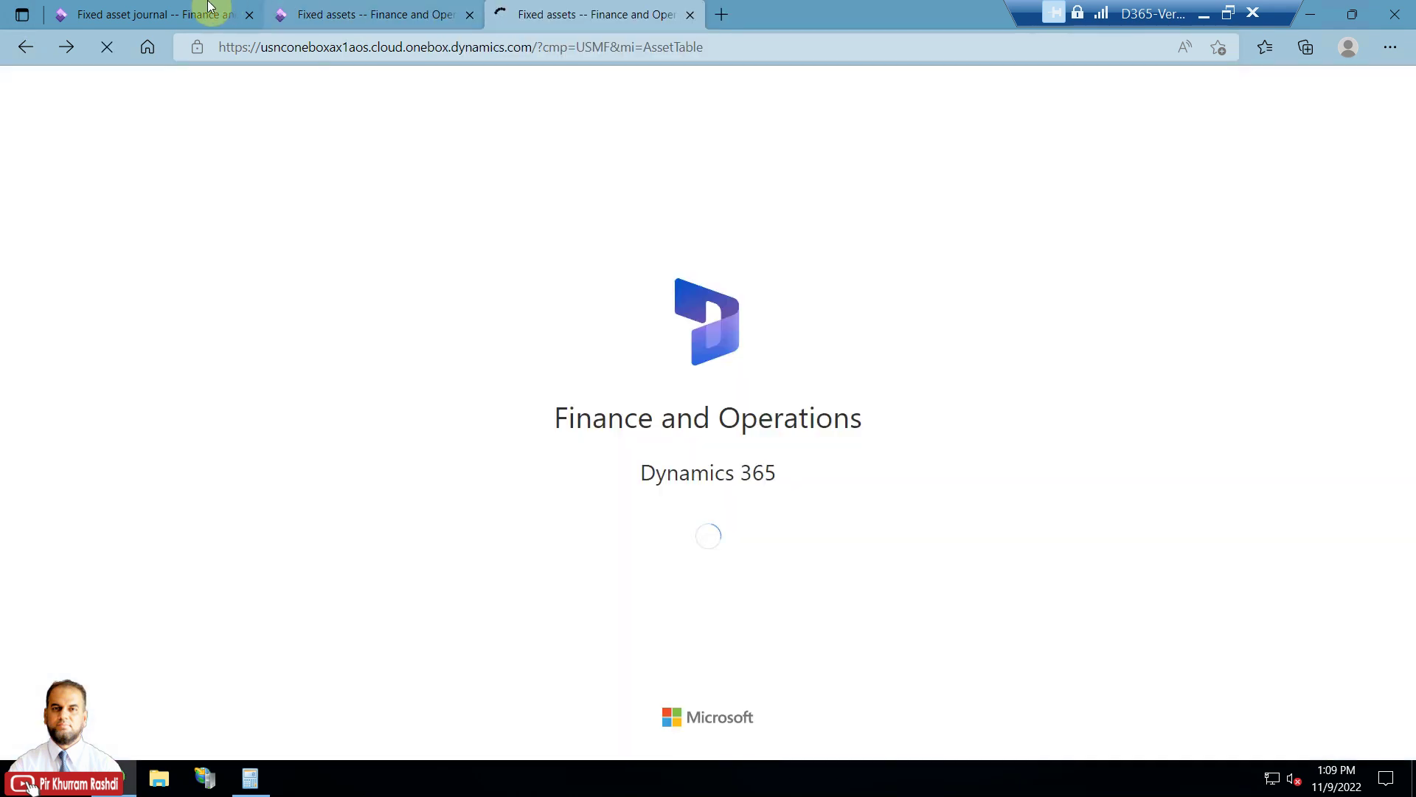
pyautogui.click(210, 9)
pyautogui.click(557, 11)
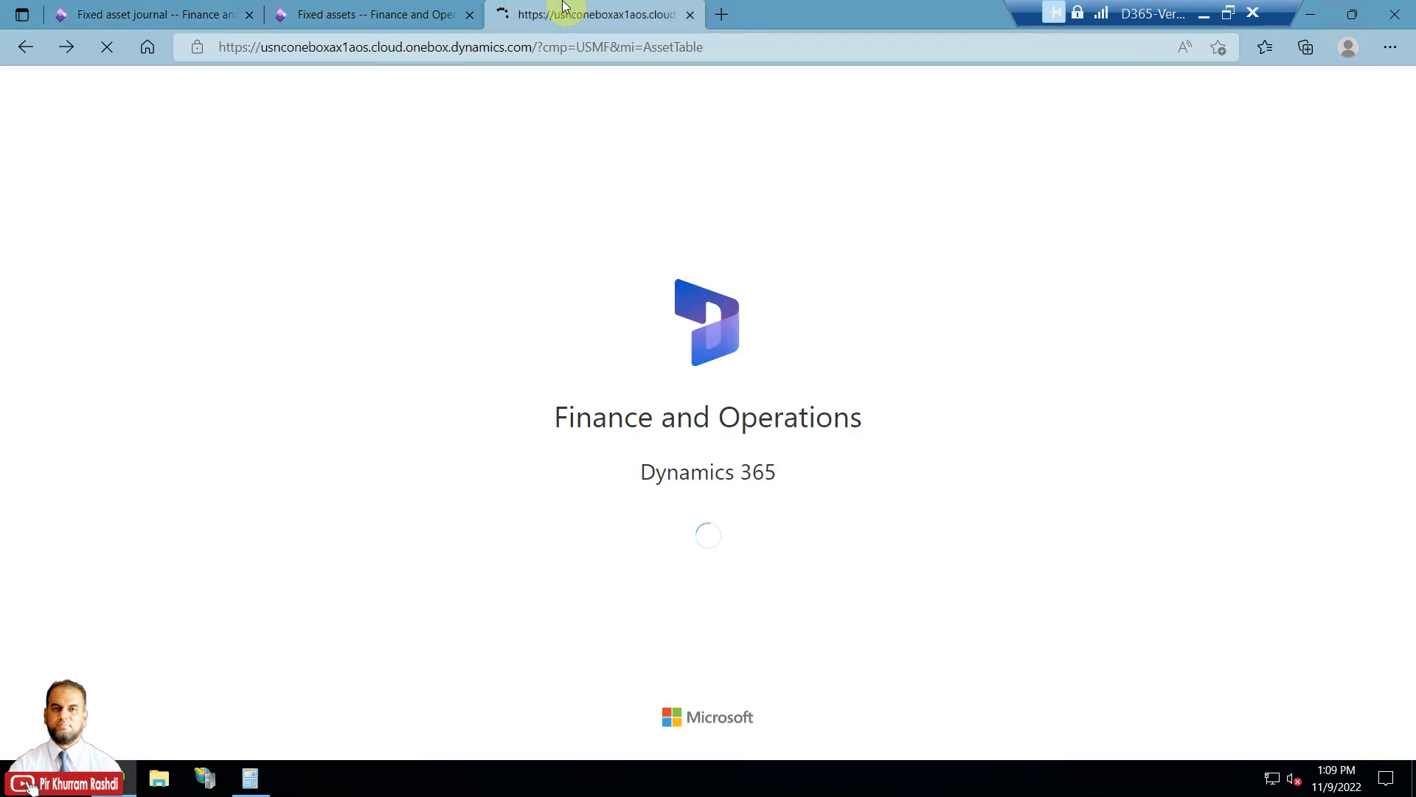
pyautogui.click(331, 6)
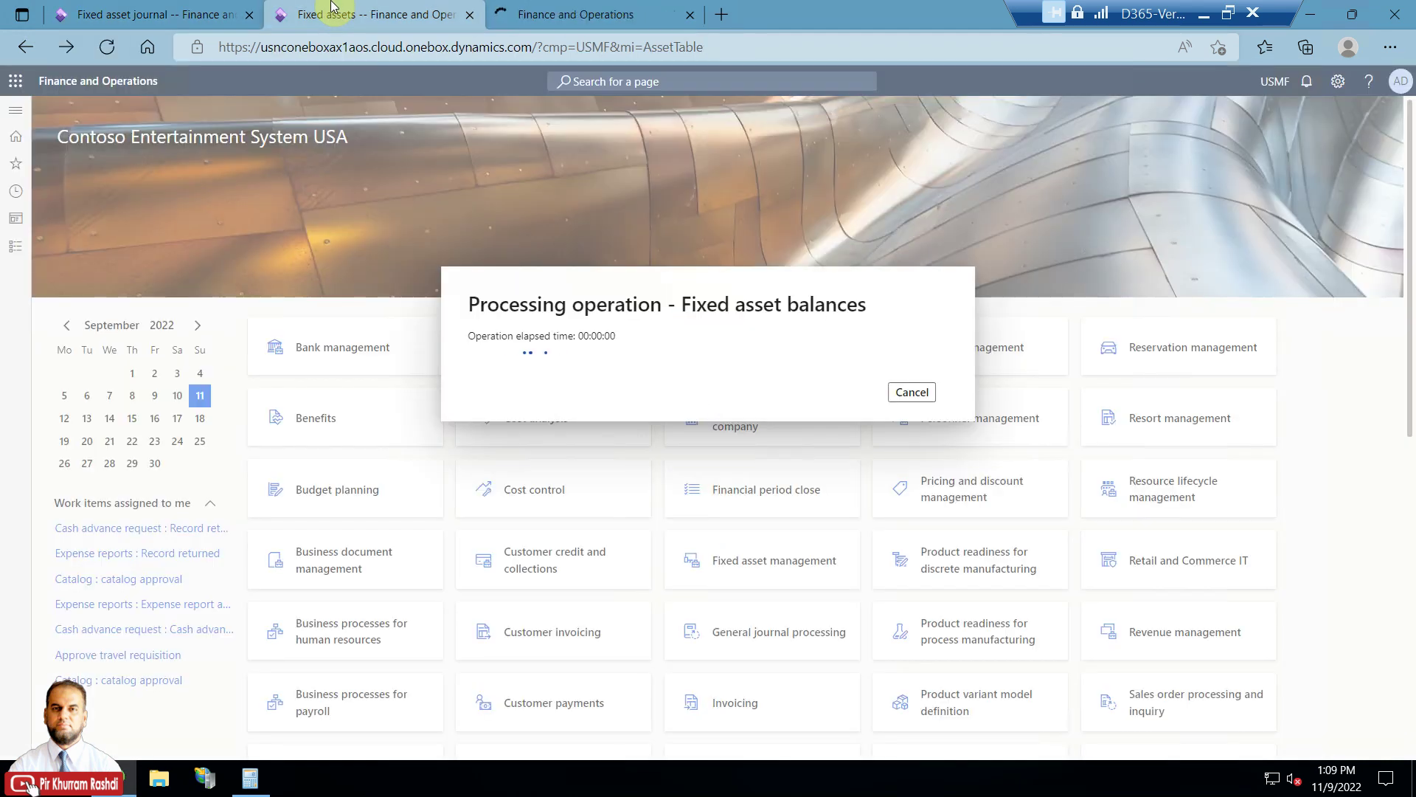
pyautogui.click(593, 7)
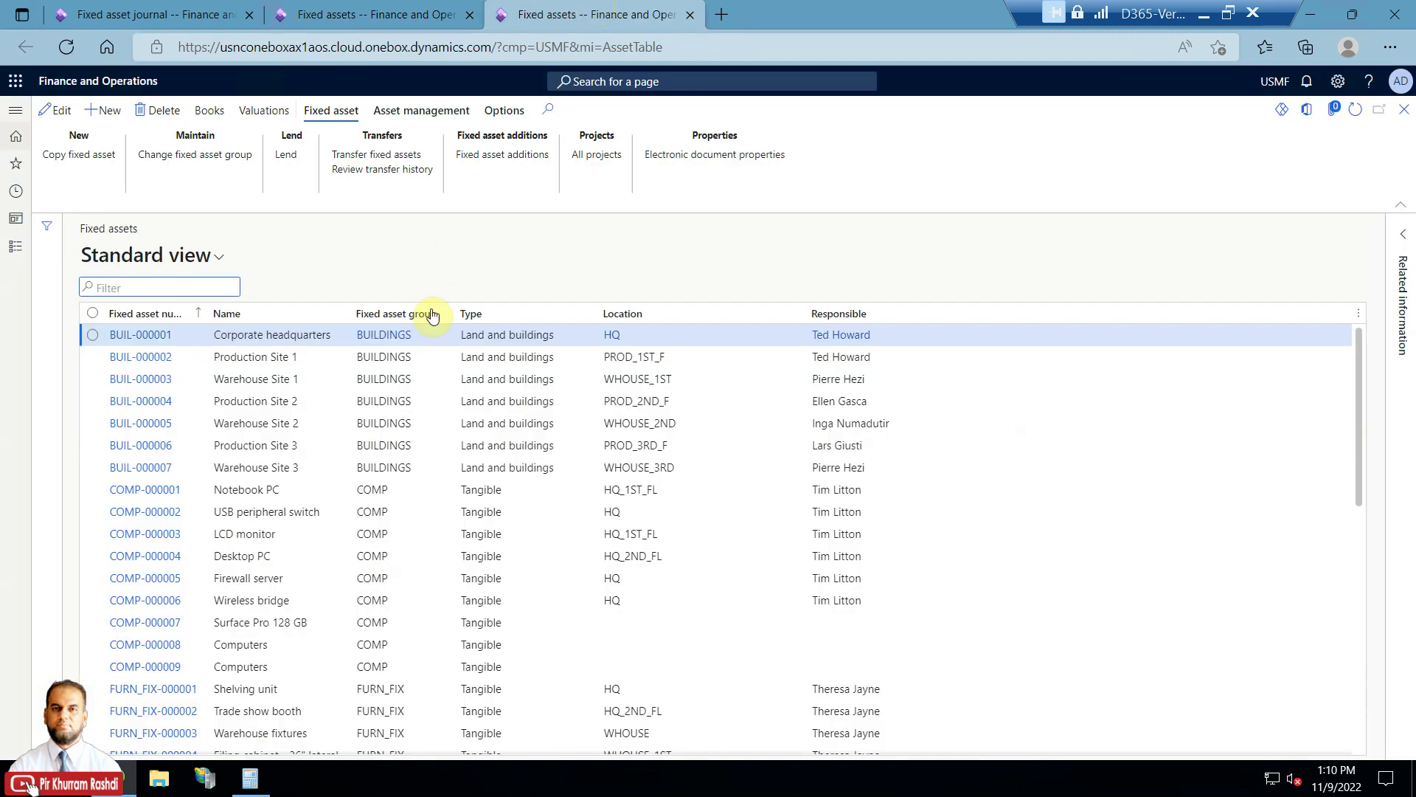
# Open the Fixed asset transactions inquiry of the Fixed assets module.
pyautogui.click(16, 248)
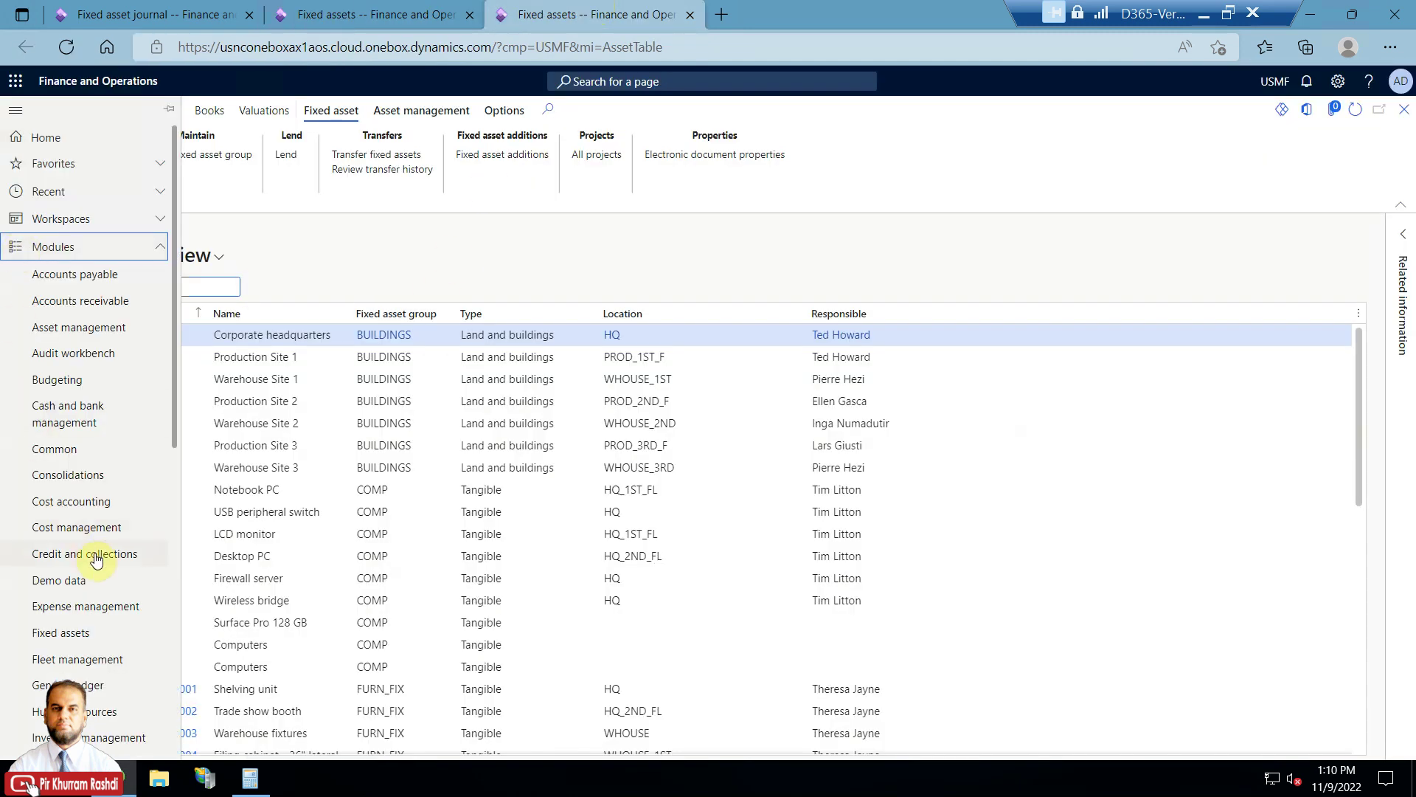
pyautogui.scroll(-4, 96, 559)
pyautogui.scroll(2, 101, 461)
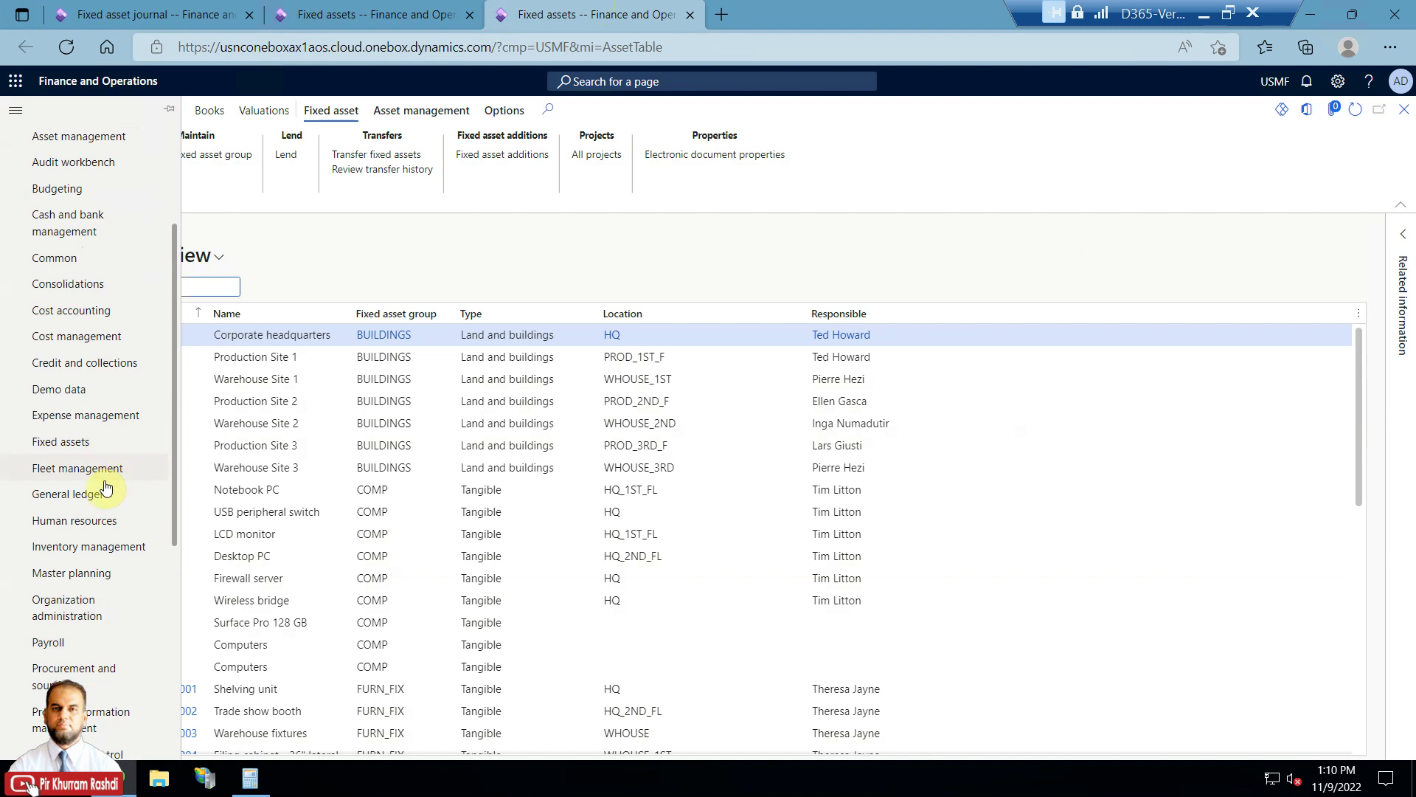
pyautogui.click(104, 444)
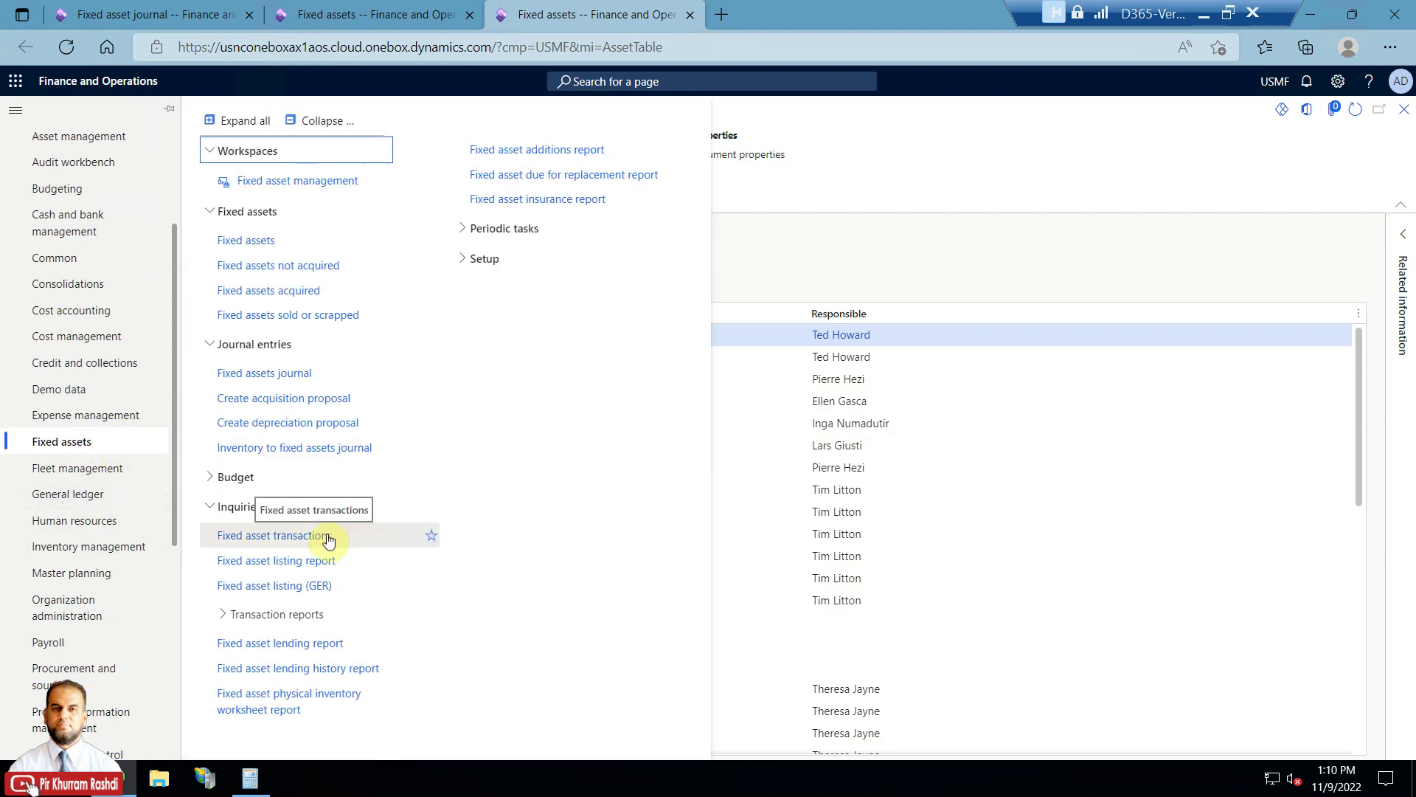
pyautogui.click(296, 538)
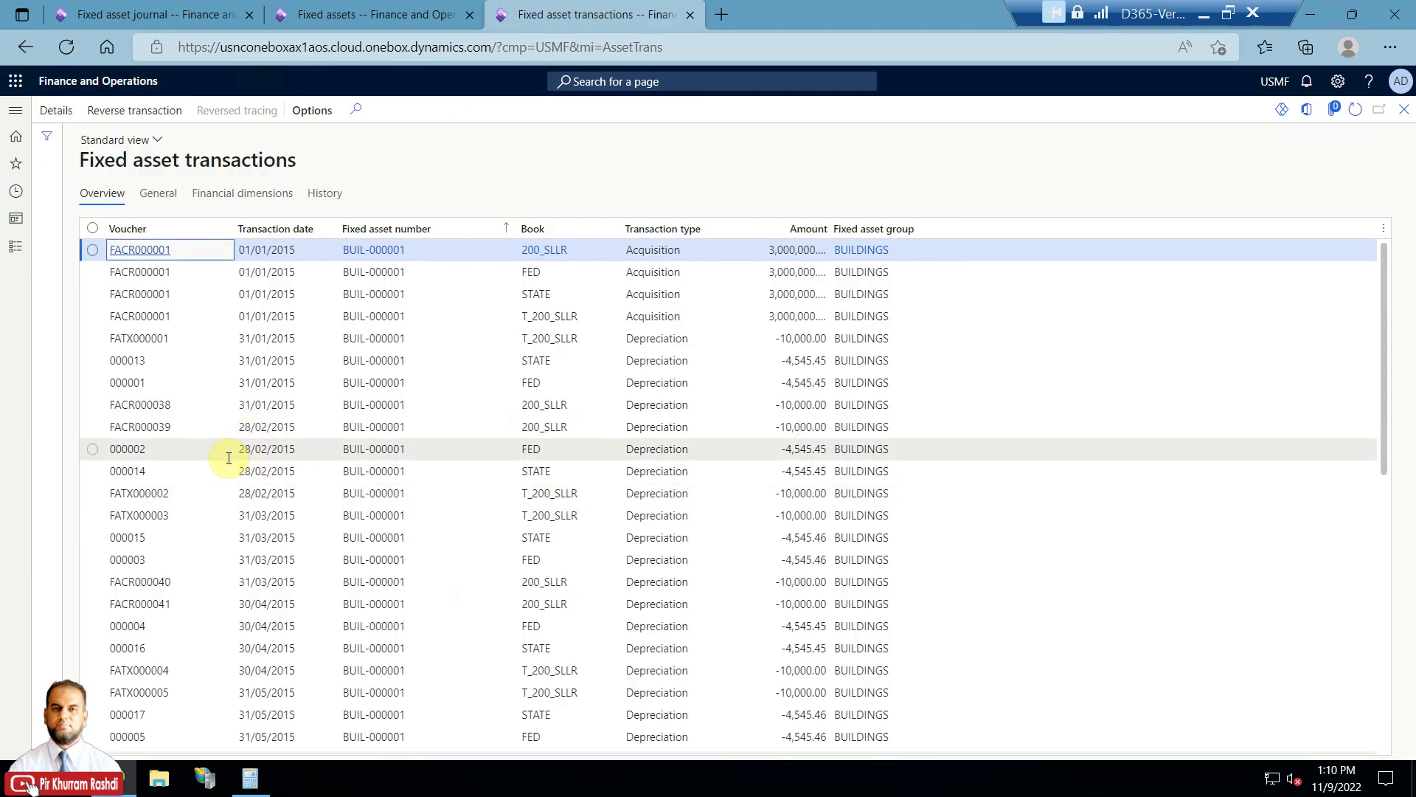
# Filter the fixed asset transactions to fixed asset numbers that begin with COMP.
pyautogui.scroll(-5, 228, 457)
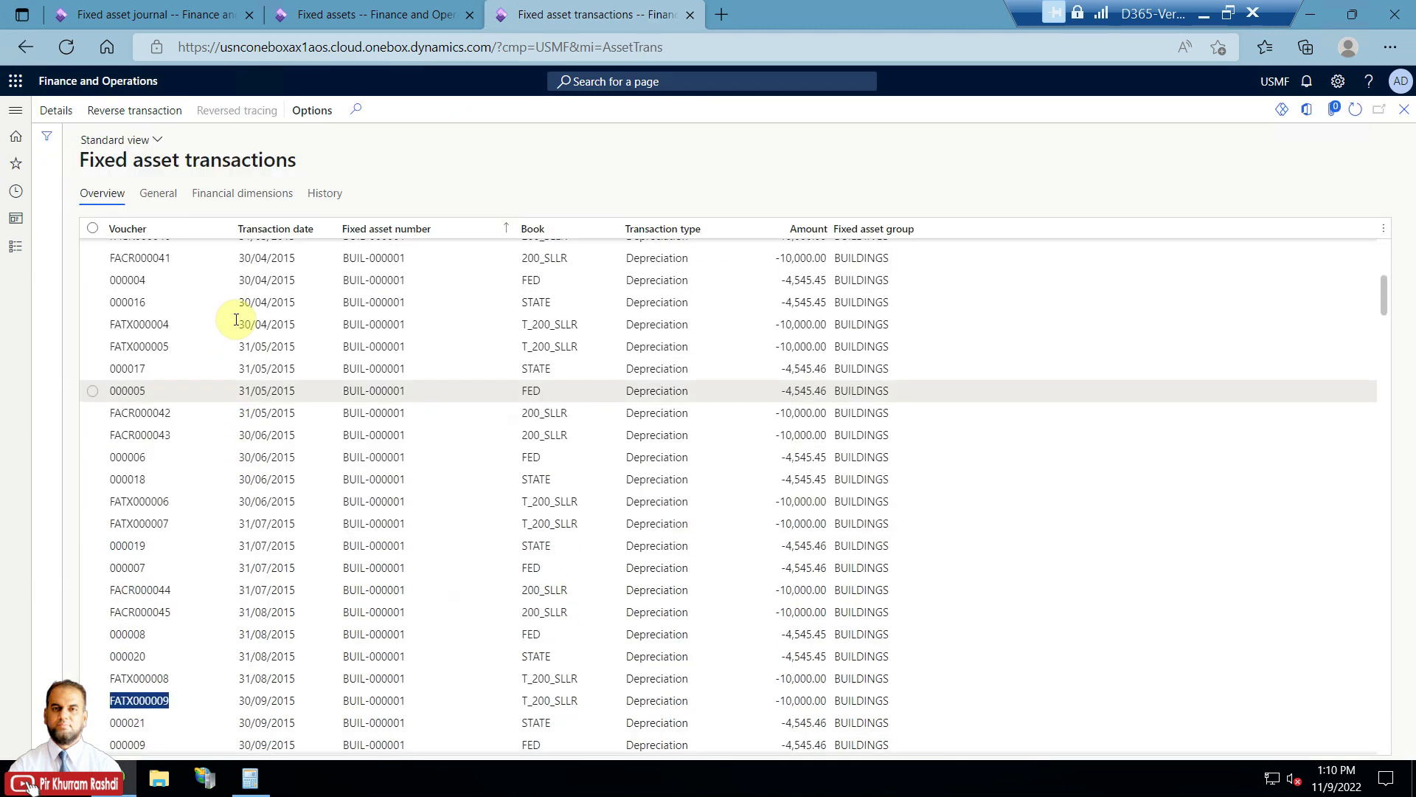
pyautogui.click(228, 230)
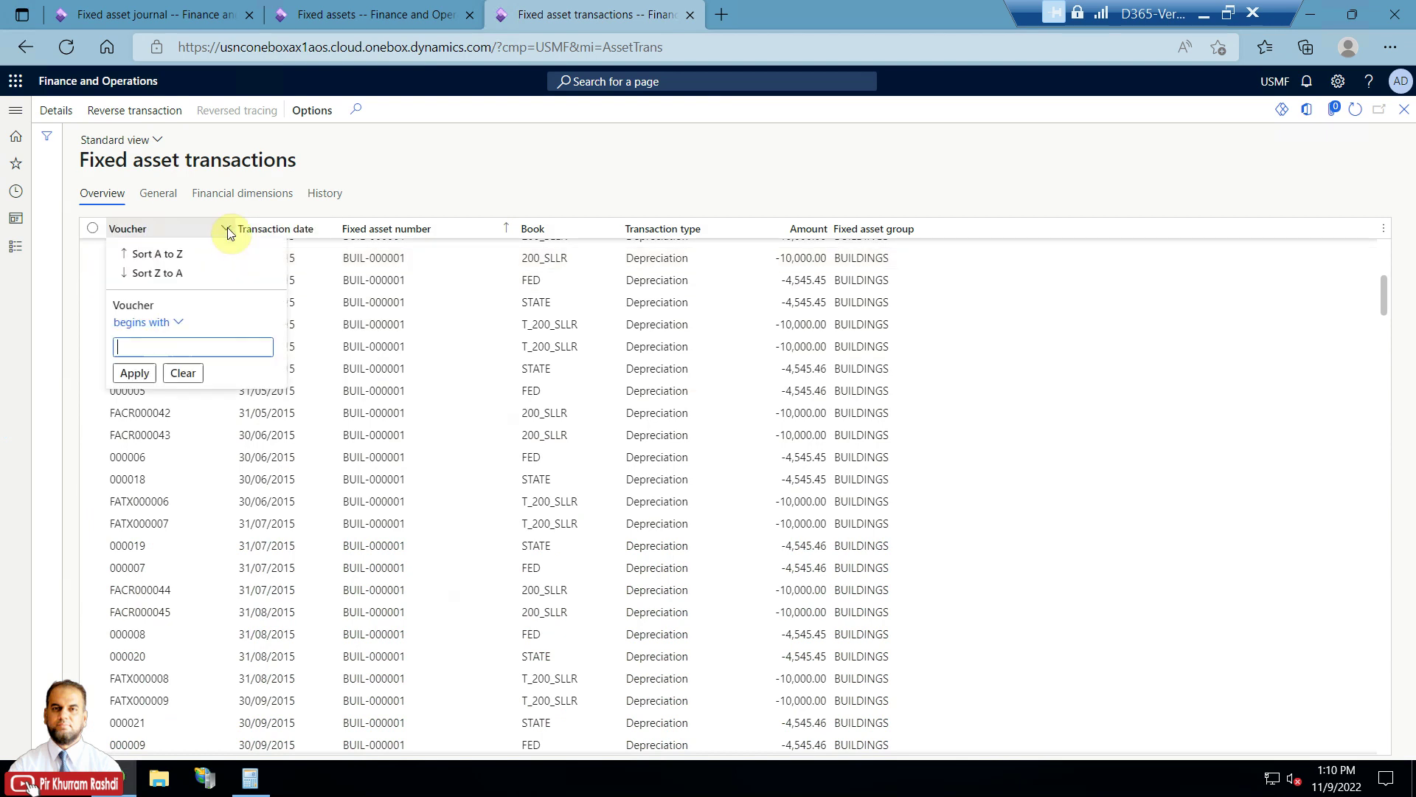
pyautogui.click(510, 223)
pyautogui.write('BUIL')
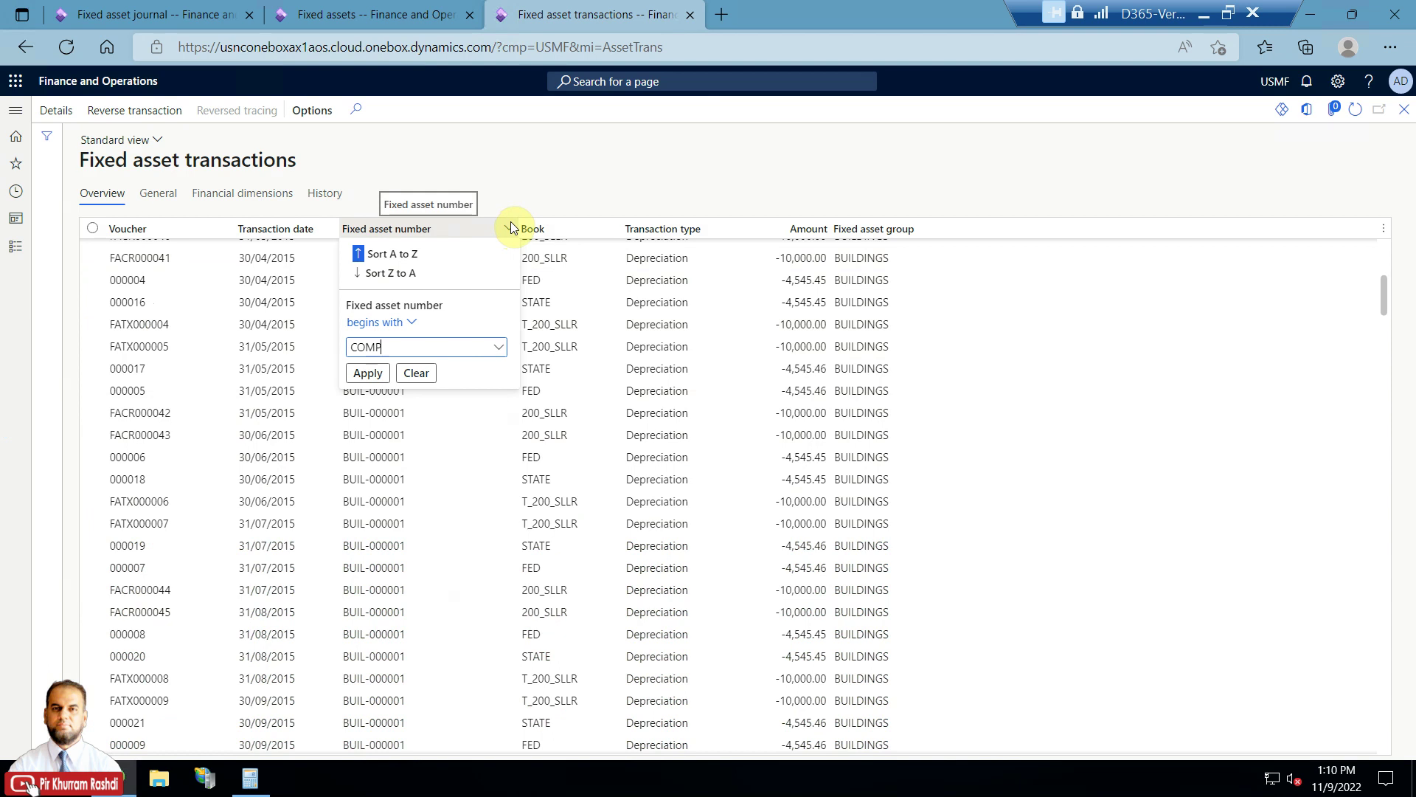
pyautogui.press('Return')
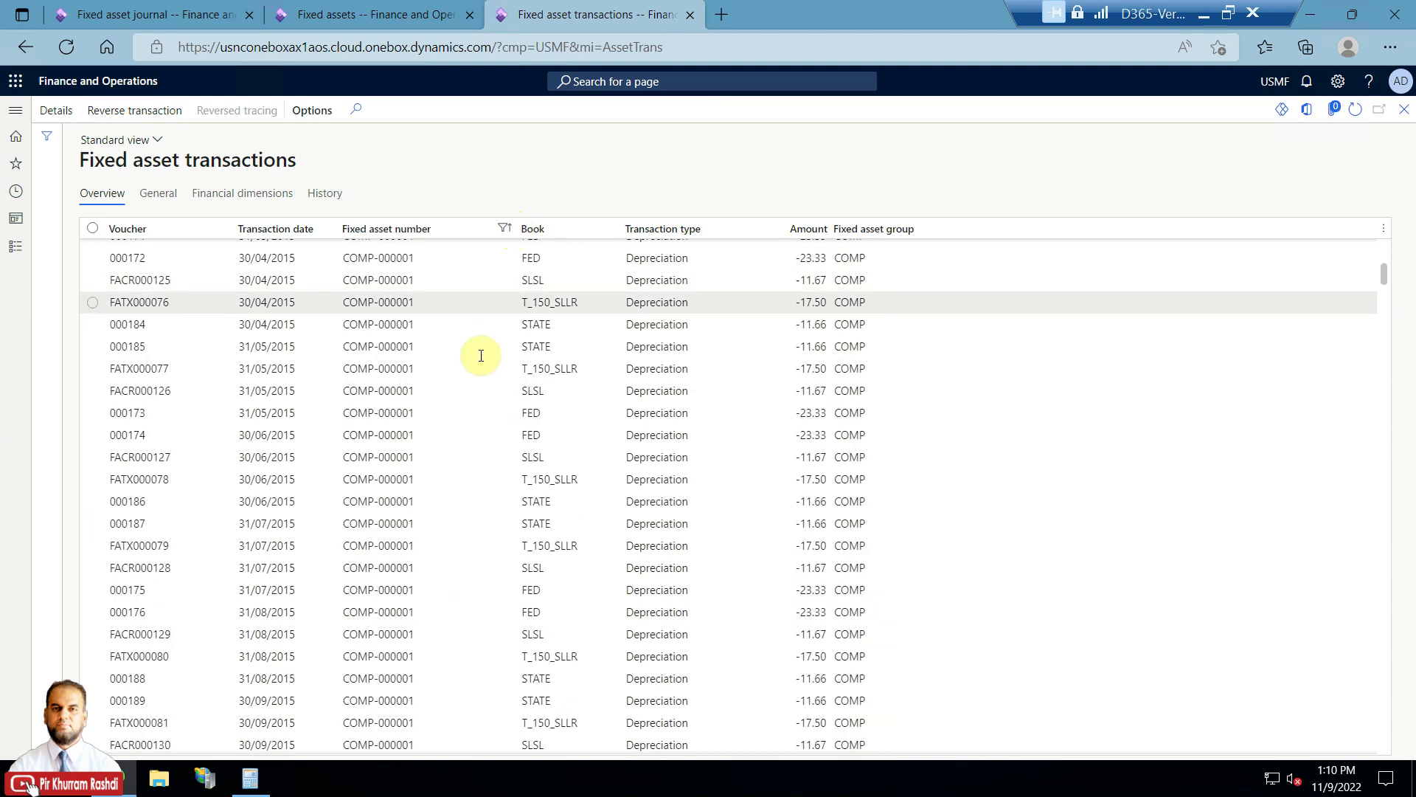
# Change the fixed asset number filter on the transactions to contains COMP*9 and apply it.
pyautogui.click(508, 228)
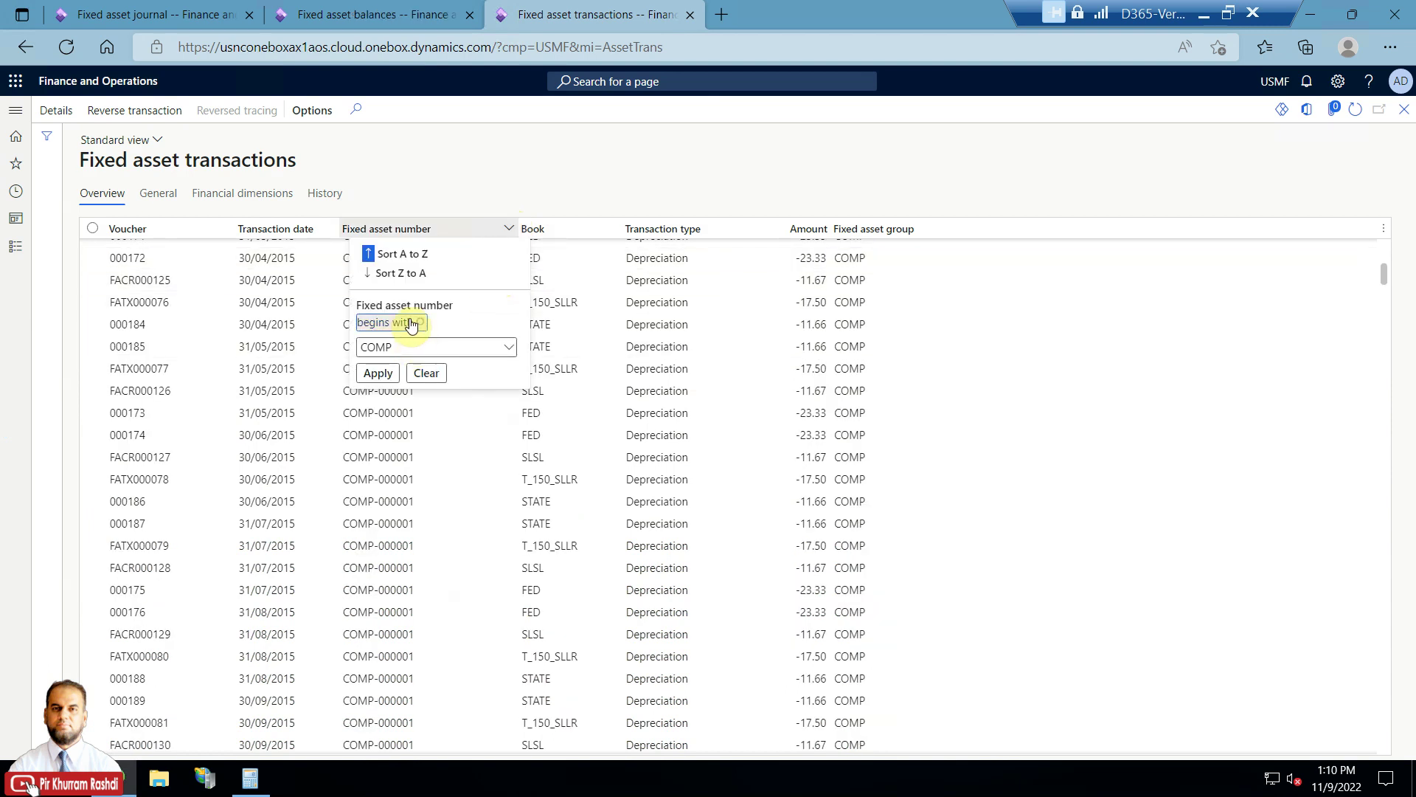
pyautogui.click(411, 325)
pyautogui.click(383, 390)
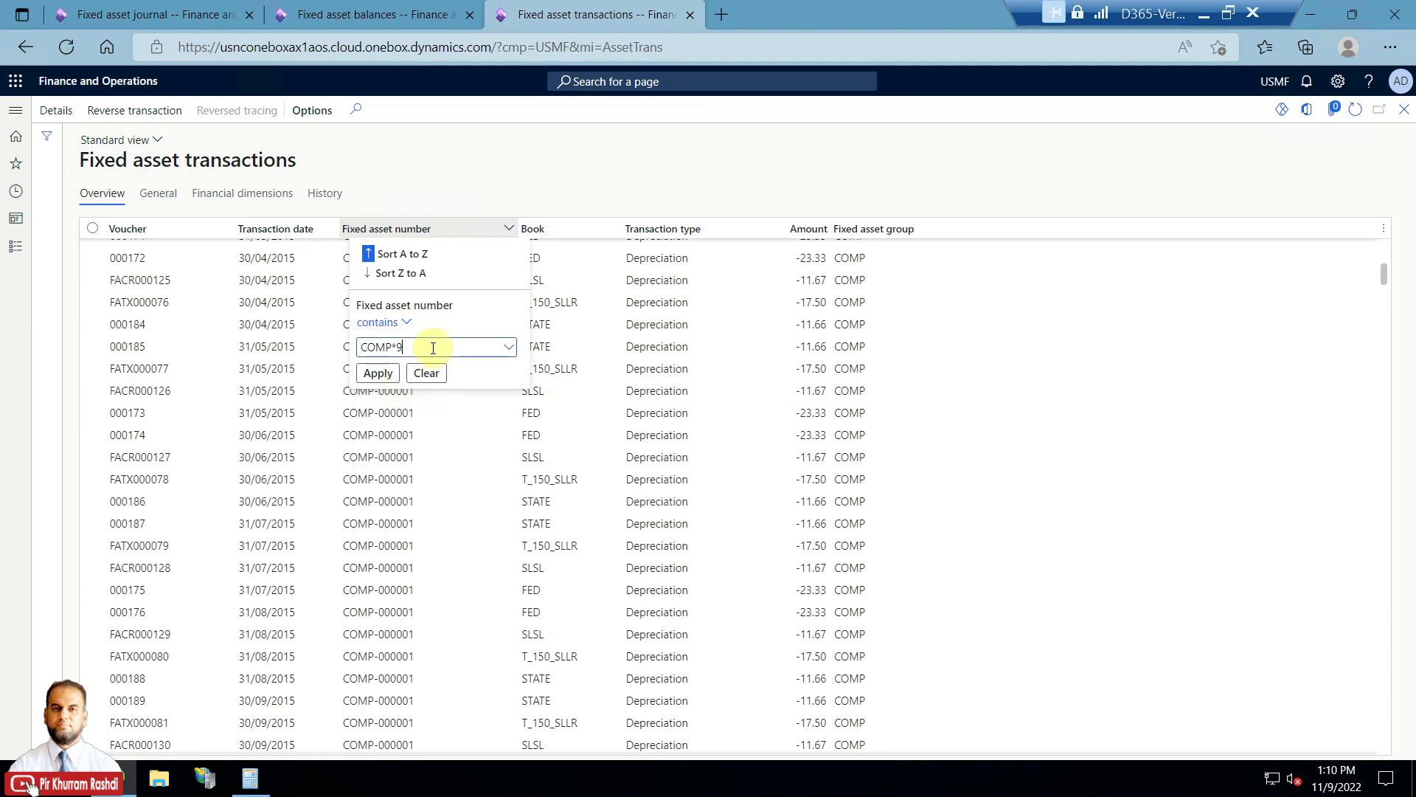
pyautogui.click(374, 373)
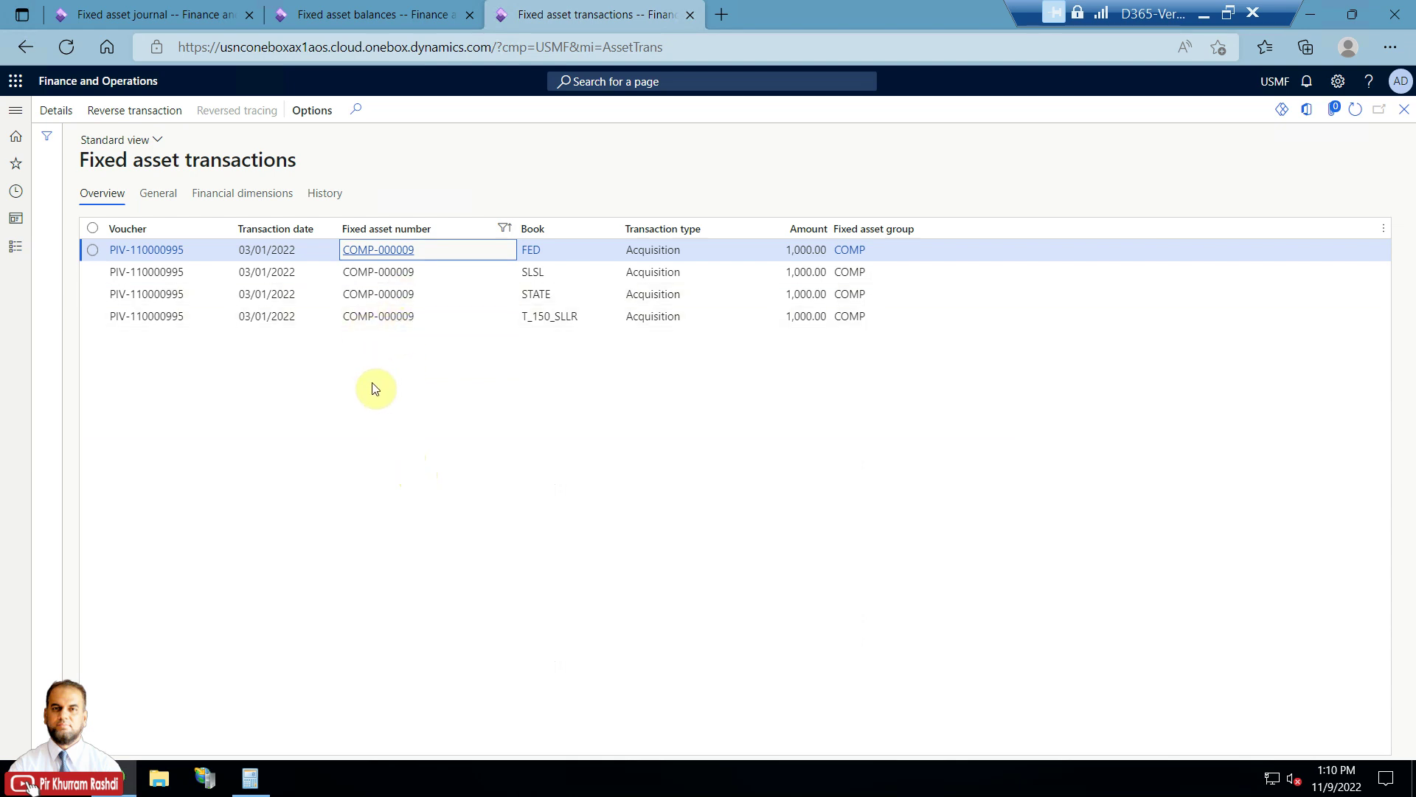
# Switch to the Fixed asset balances report, fit it to page width and examine the SLSL book's row before posting.
pyautogui.click(379, 6)
pyautogui.click(711, 138)
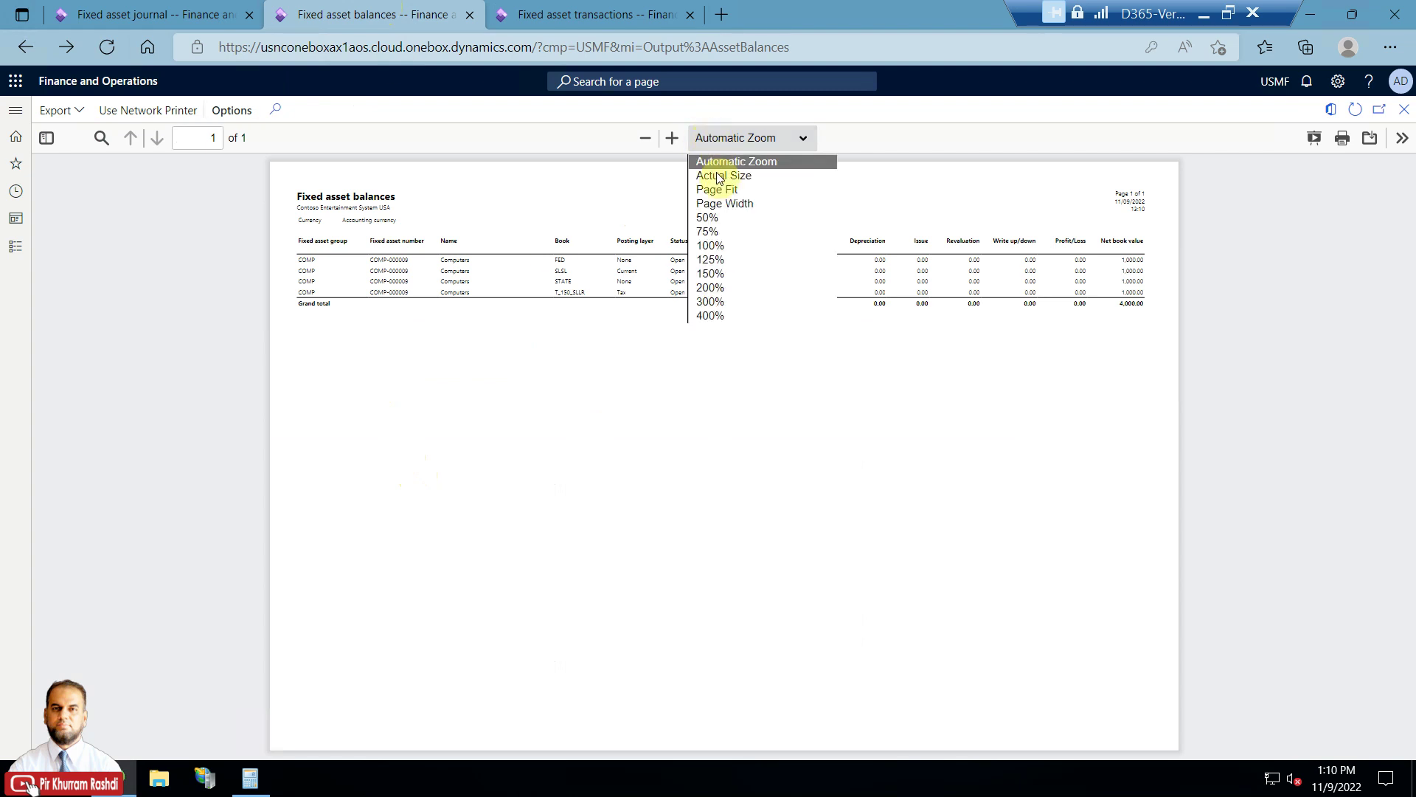
pyautogui.click(715, 203)
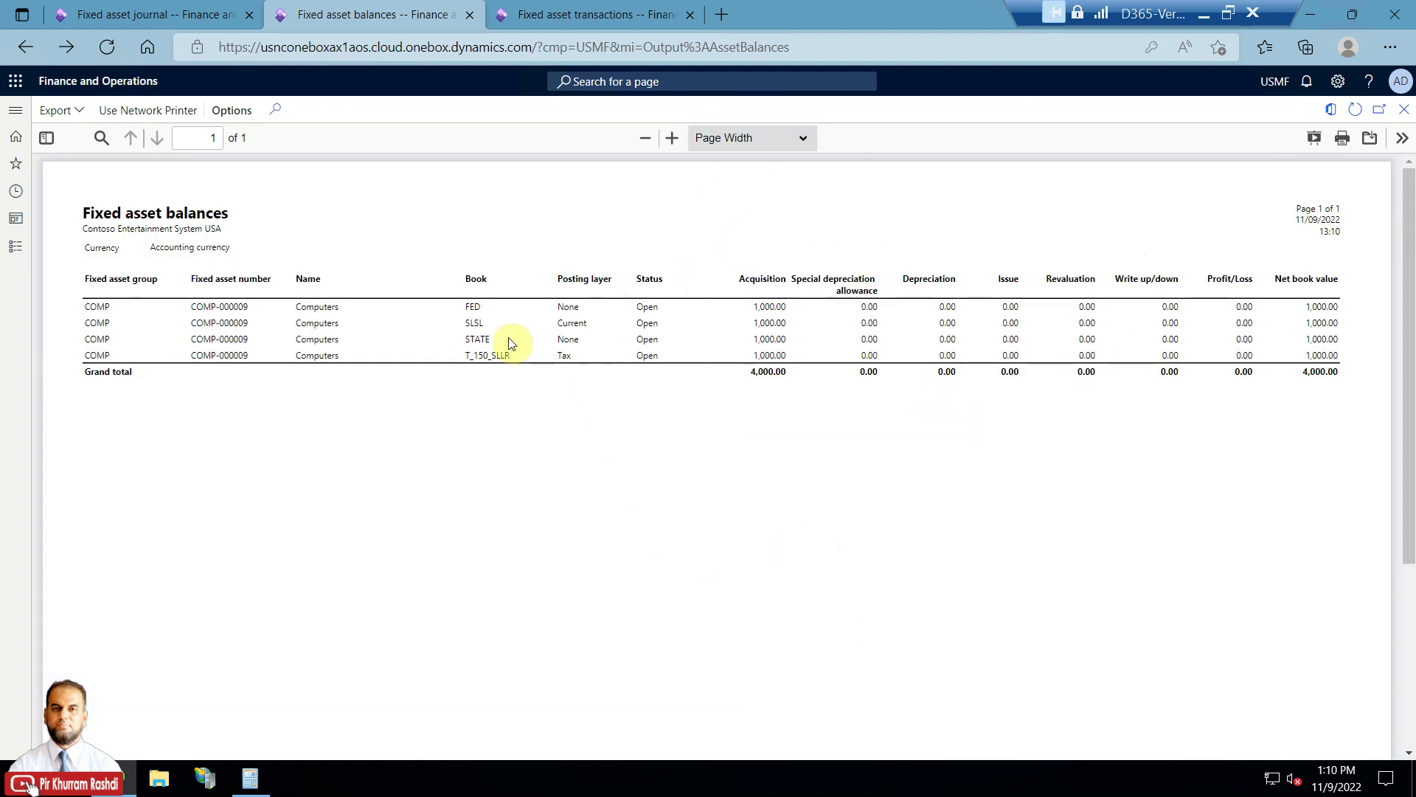
pyautogui.tripleClick(488, 320)
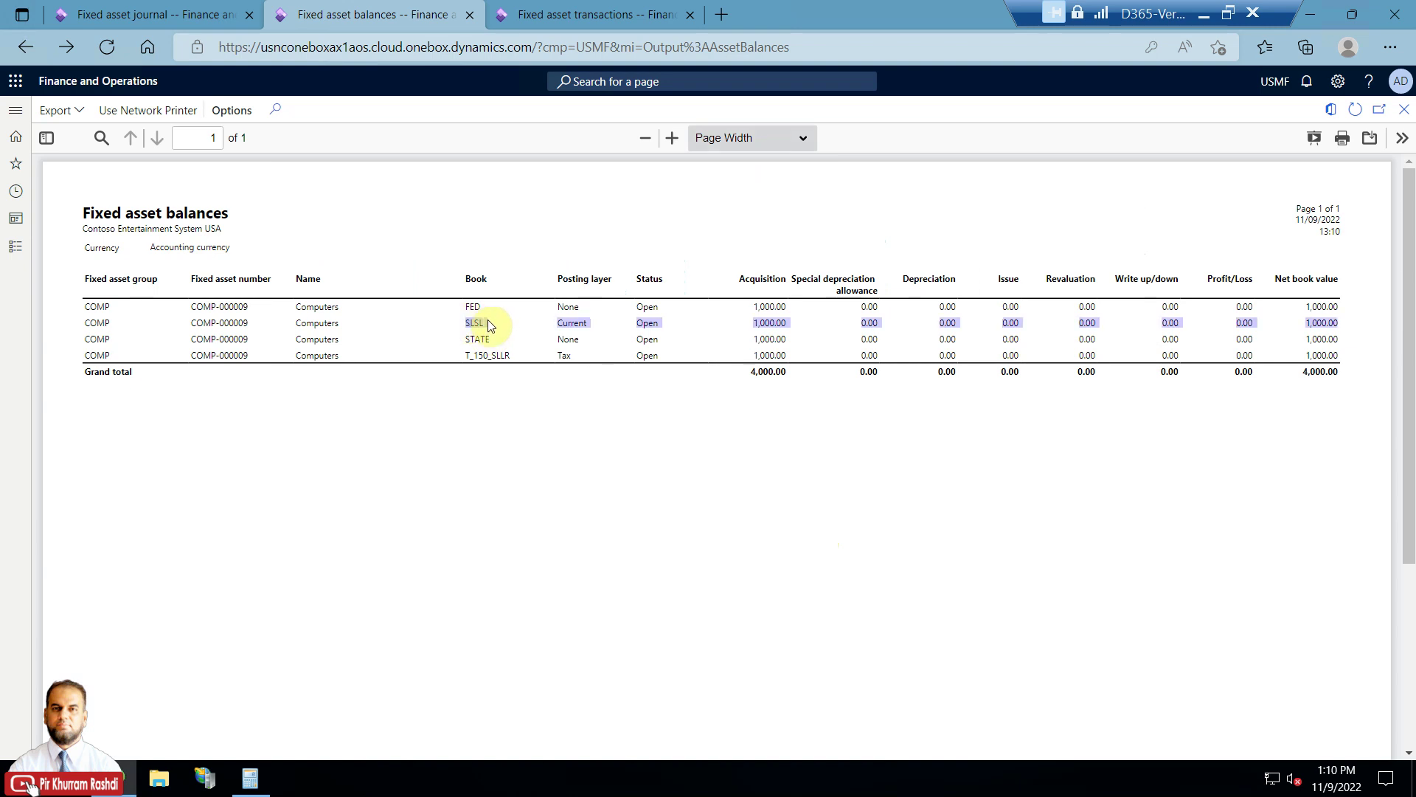
pyautogui.click(921, 369)
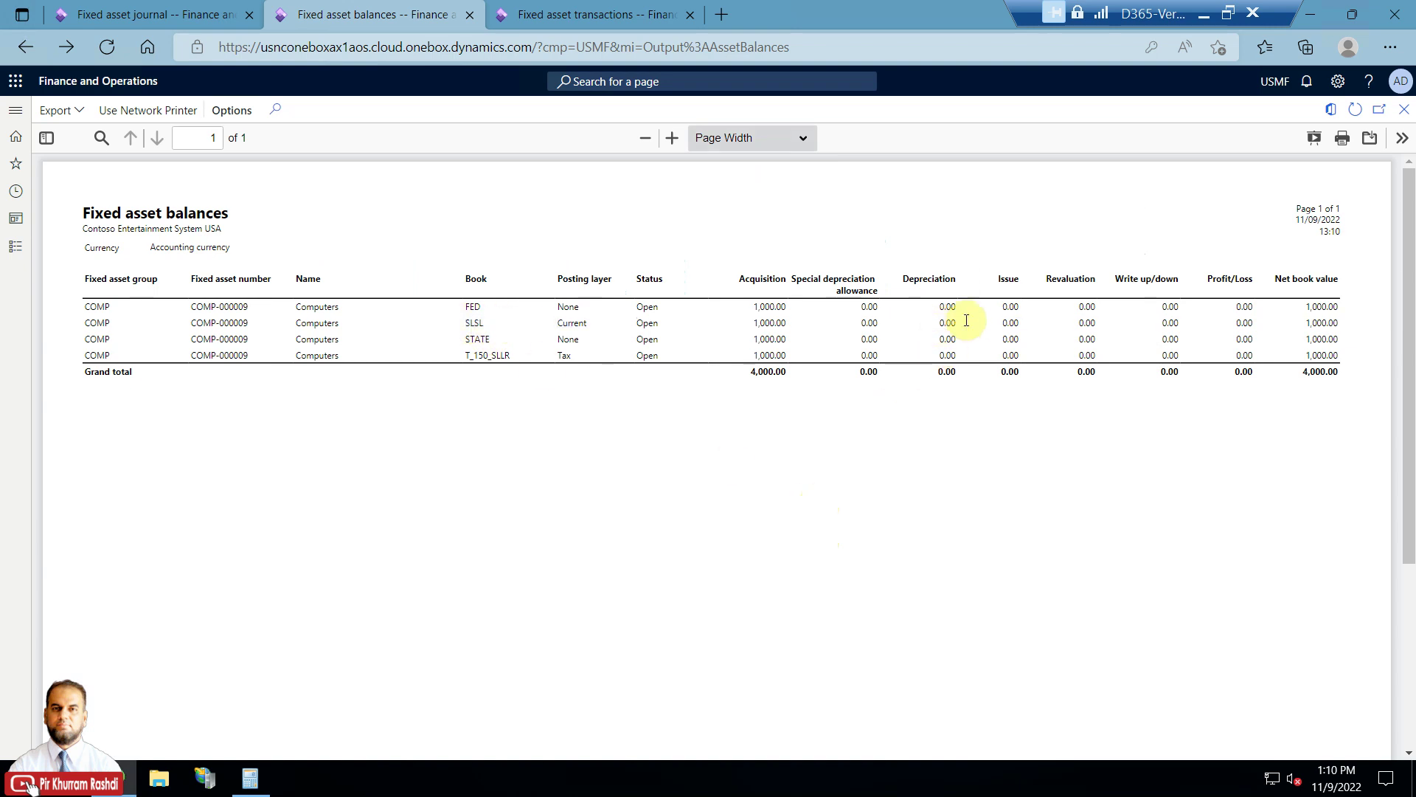
# Return to the Fixed asset journal and post journal 00630.
pyautogui.click(185, 14)
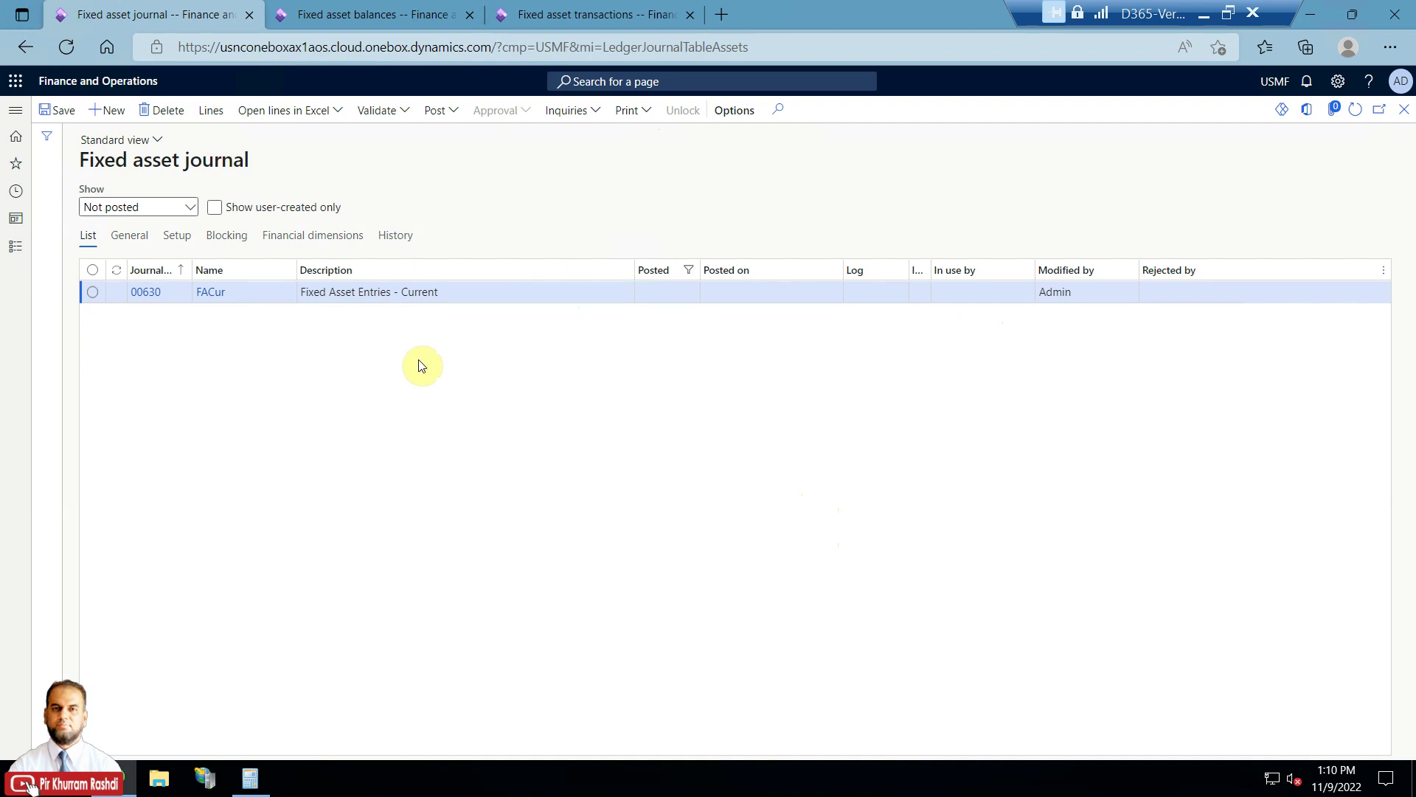
pyautogui.click(452, 112)
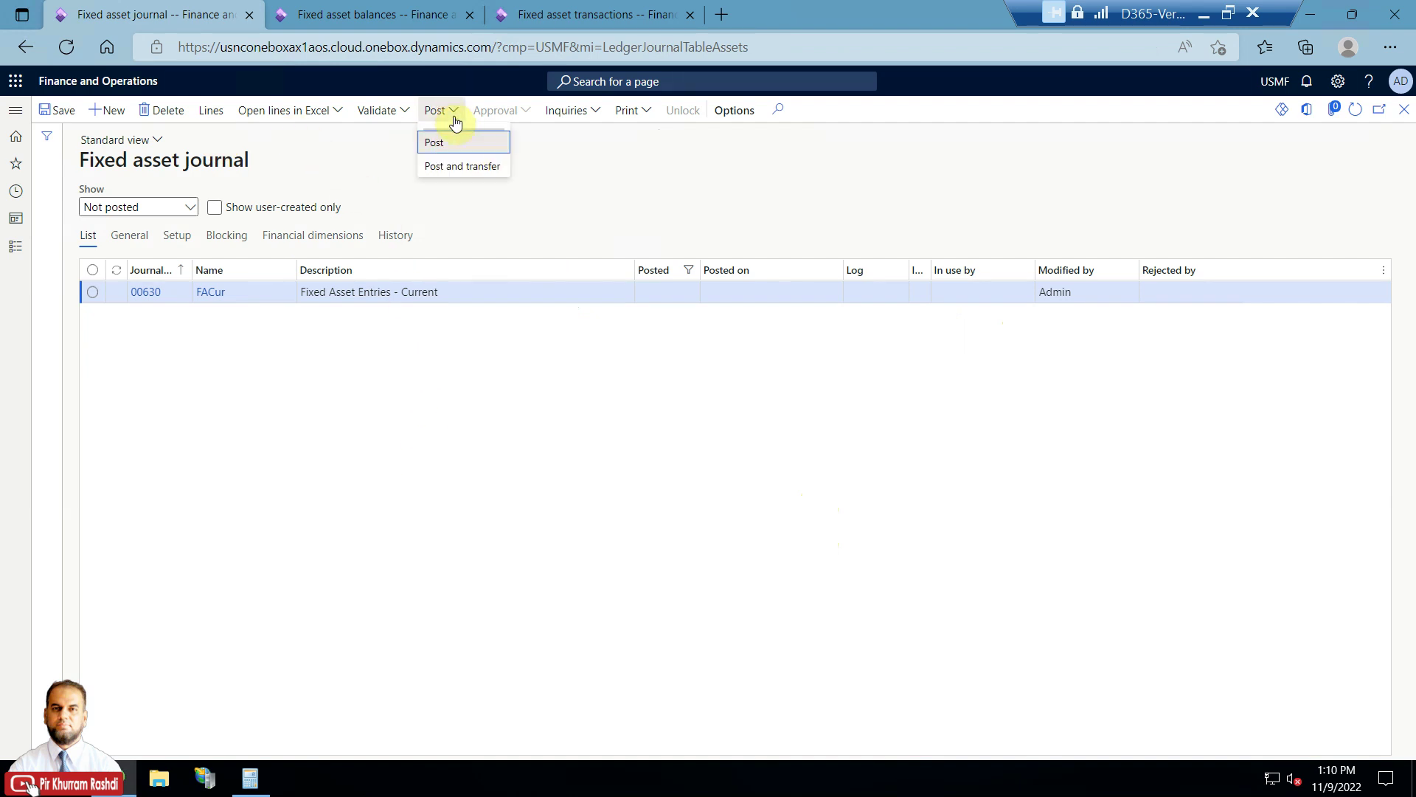
pyautogui.click(457, 142)
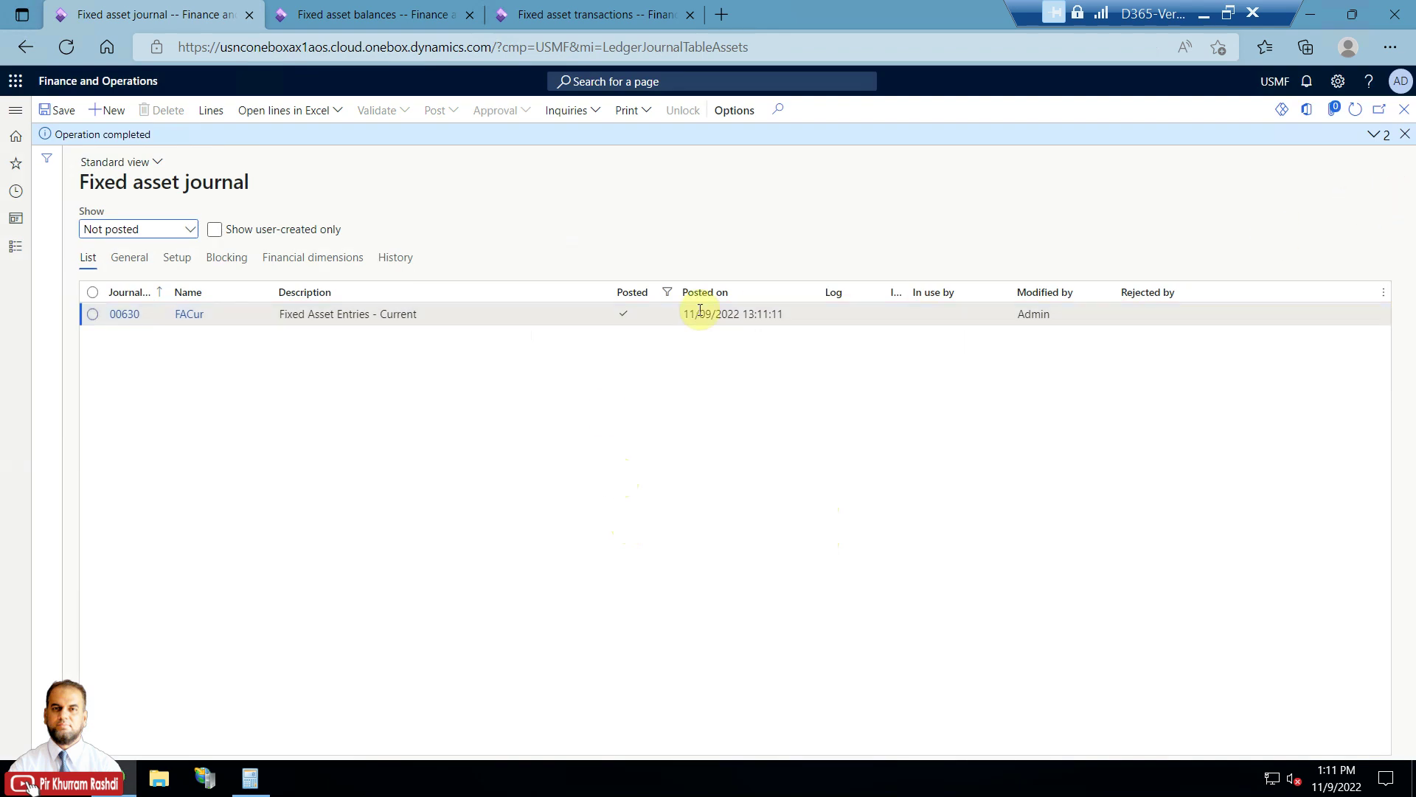
# Refresh the fixed asset transactions list, and reload and rerun the Fixed asset balances report.
pyautogui.click(546, 13)
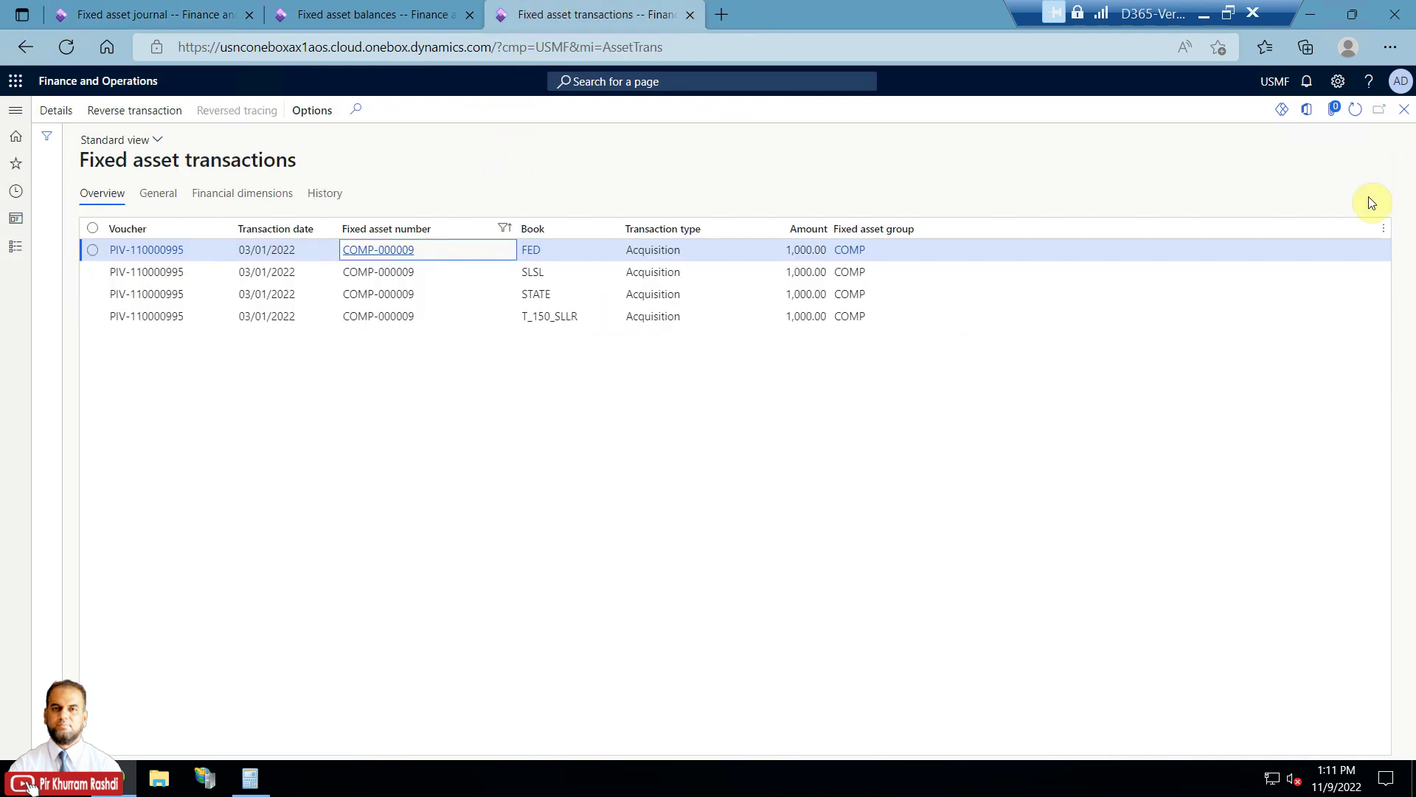
pyautogui.click(1353, 112)
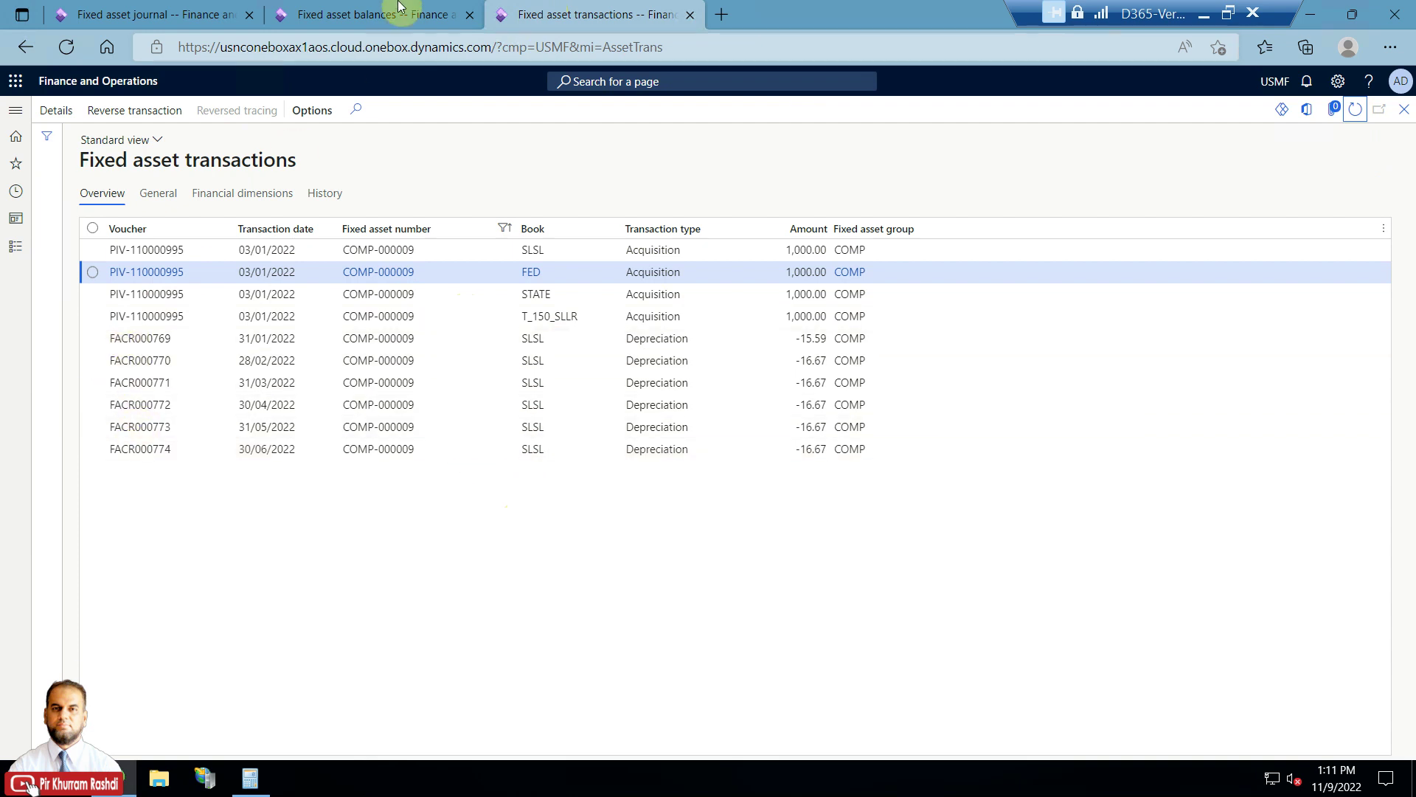
pyautogui.click(354, 15)
pyautogui.click(107, 50)
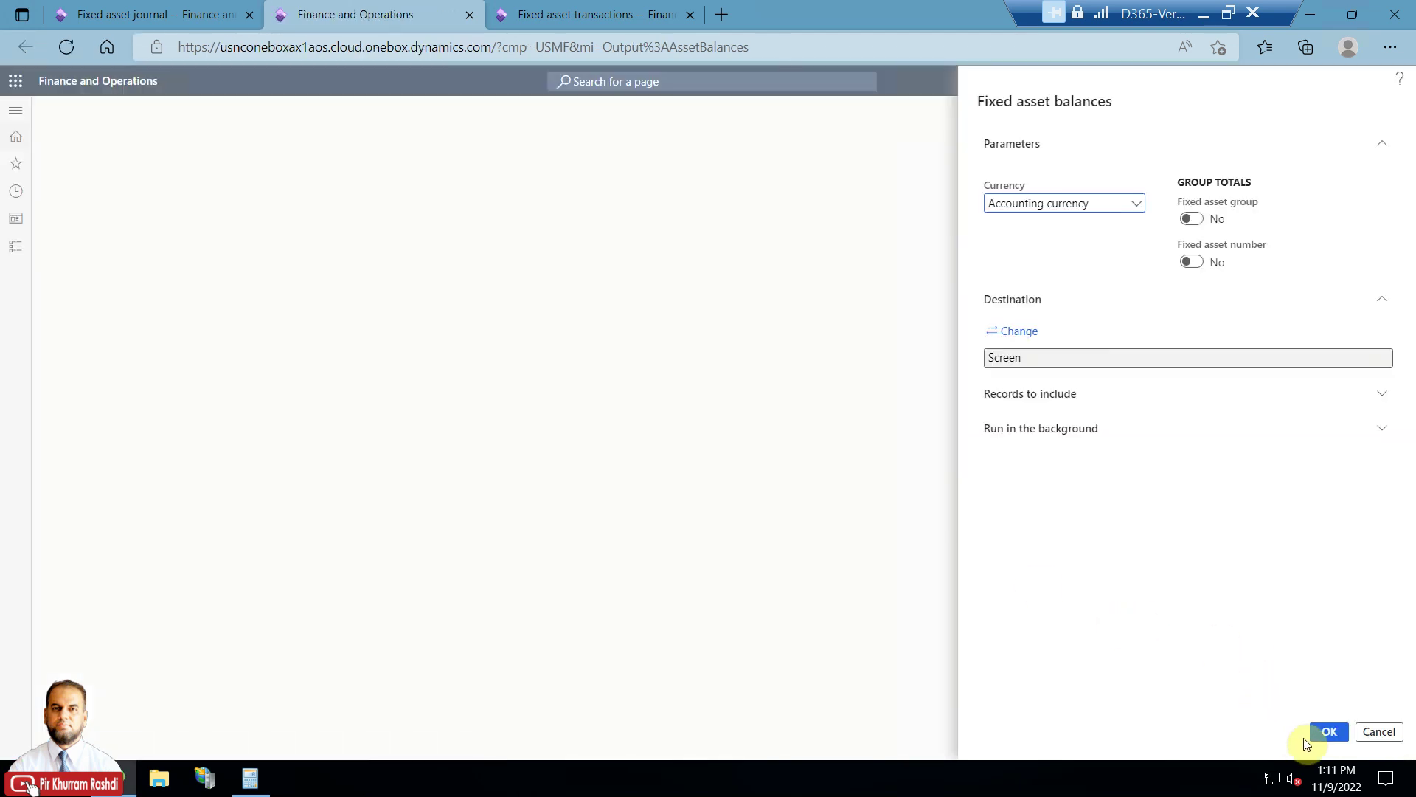
pyautogui.click(1325, 732)
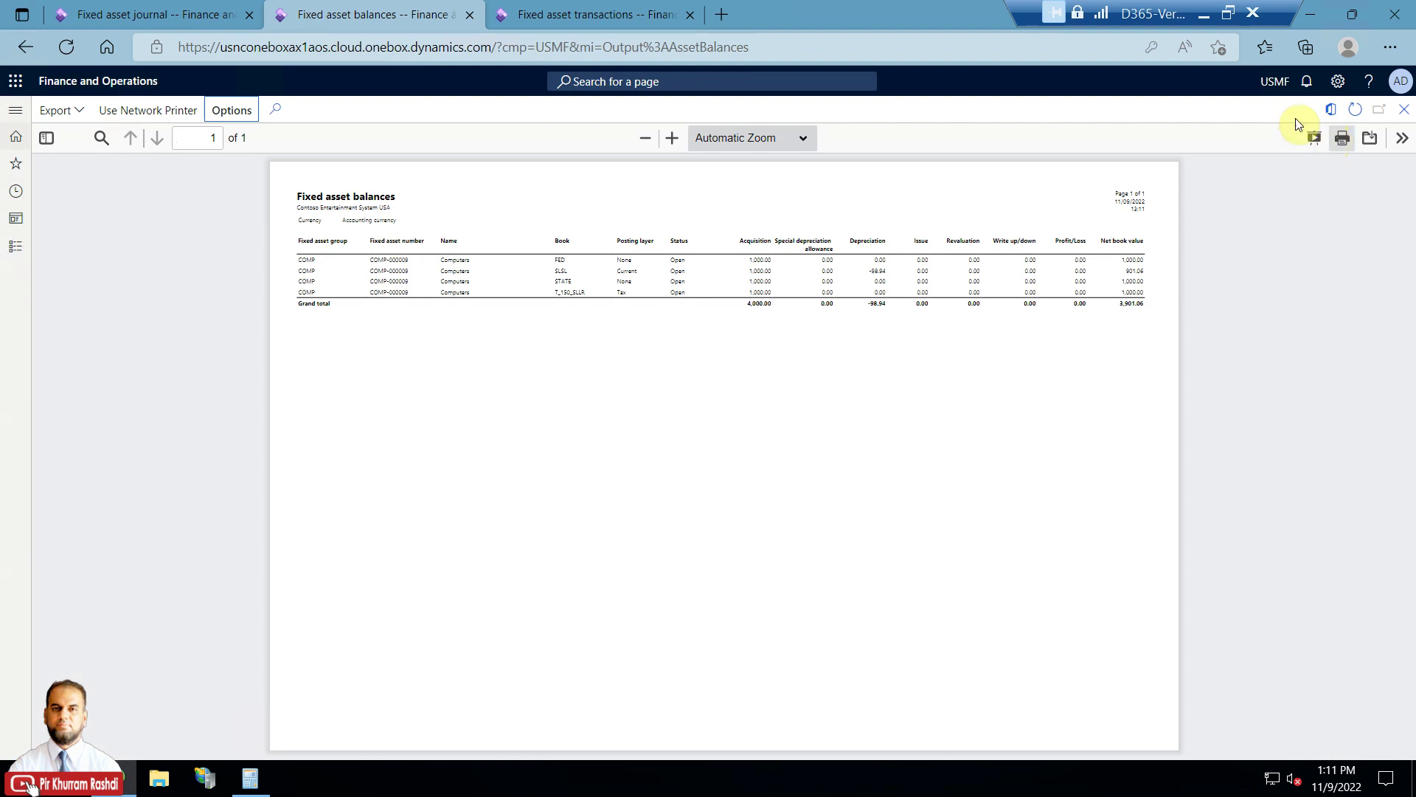
# Fit the rerun balances report to page width and check the SLSL book's depreciation and net book value.
pyautogui.click(740, 140)
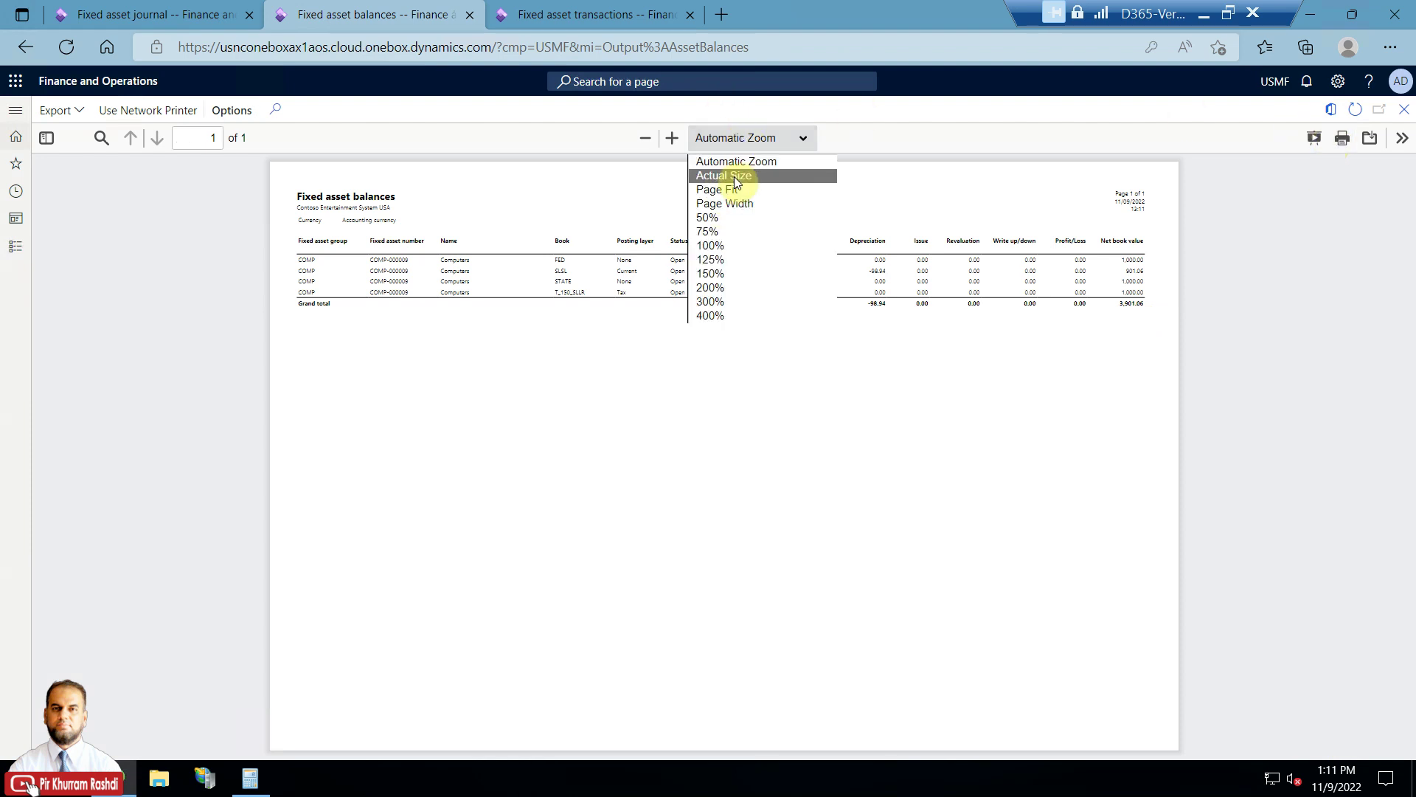
pyautogui.click(726, 204)
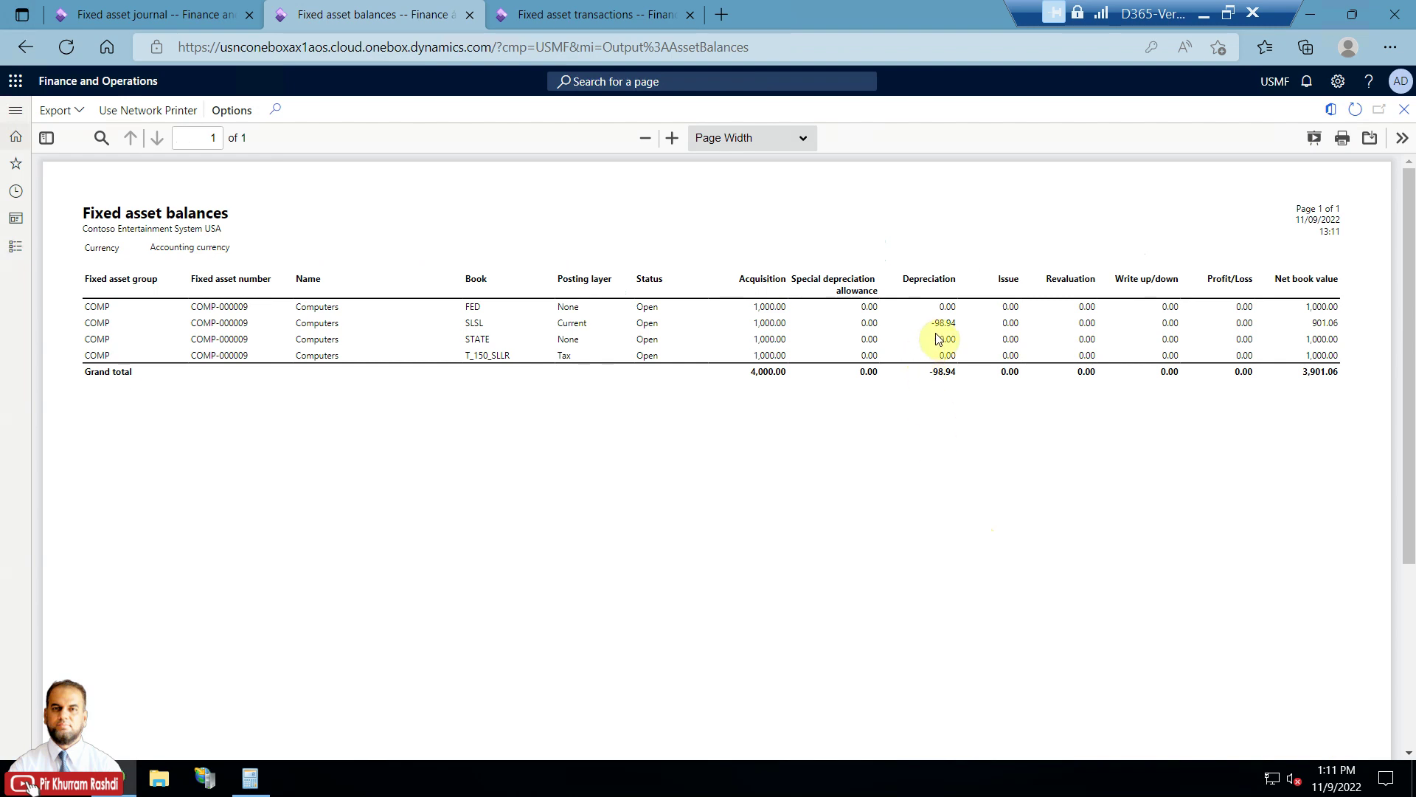
pyautogui.moveTo(931, 325); pyautogui.dragTo(953, 319)
pyautogui.click(950, 326)
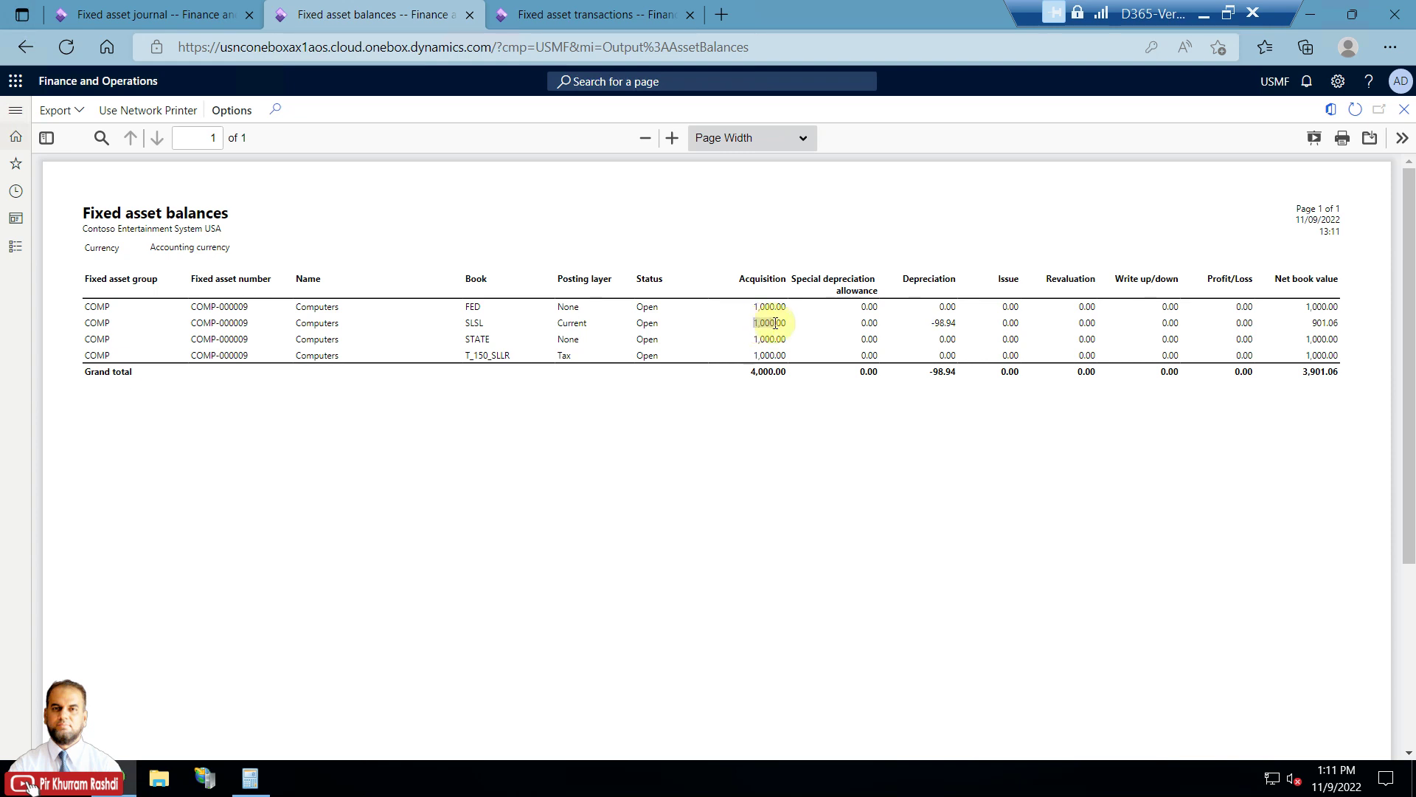
pyautogui.moveTo(1313, 323)
pyautogui.mouseDown()
pyautogui.moveTo(1344, 332)
pyautogui.moveTo(1337, 321)
pyautogui.mouseUp()
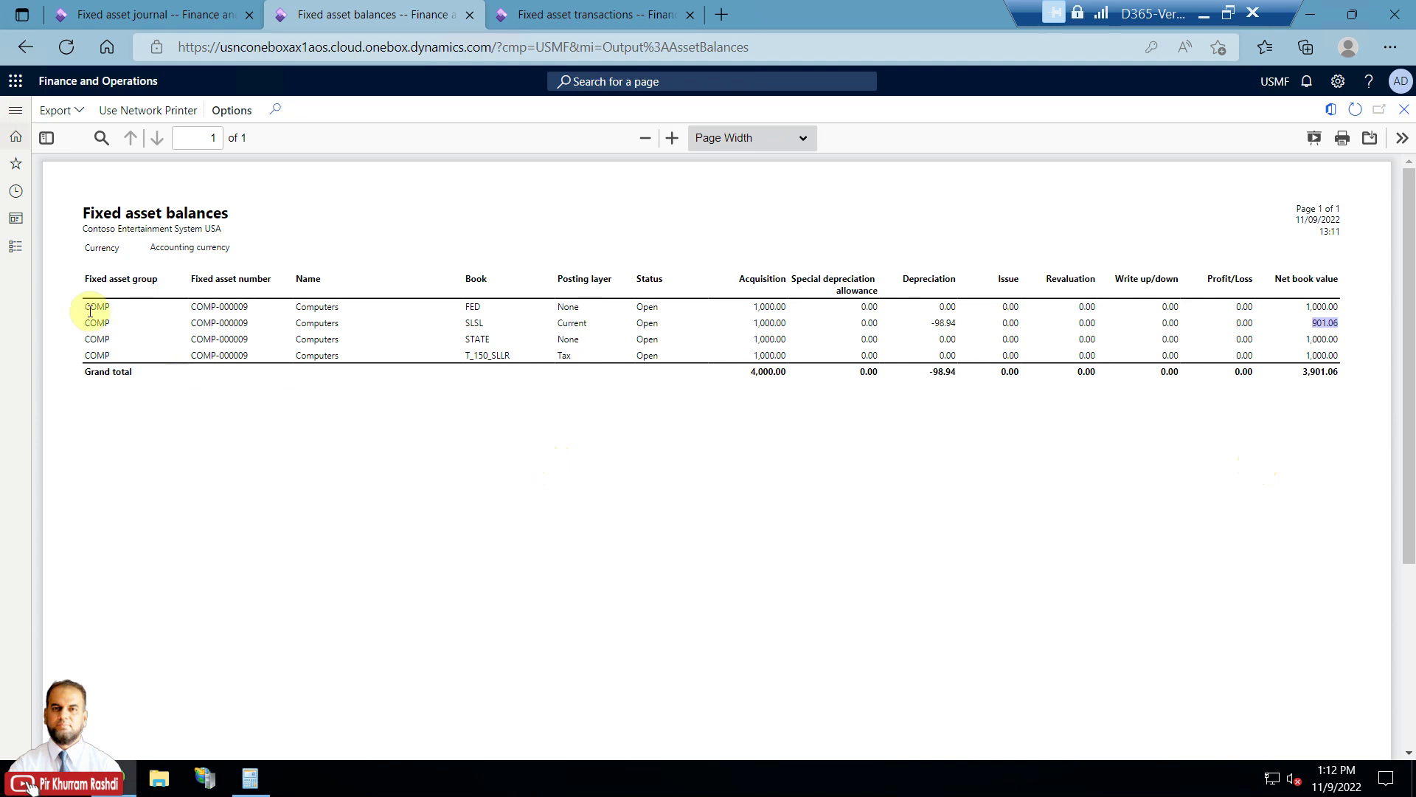
# Open the Fixed asset posting profiles from the setup of the Fixed assets module.
pyautogui.click(16, 246)
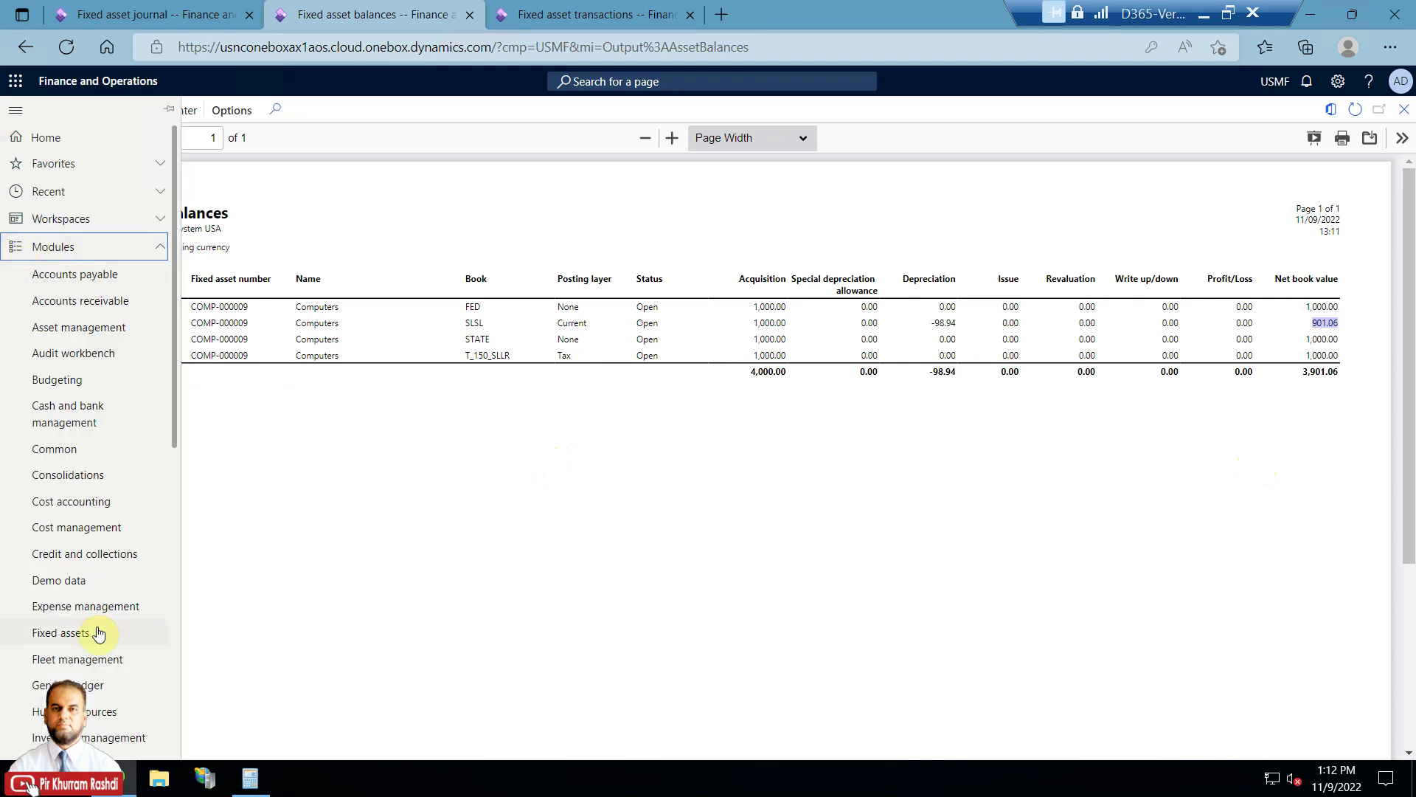
pyautogui.scroll(-3, 98, 634)
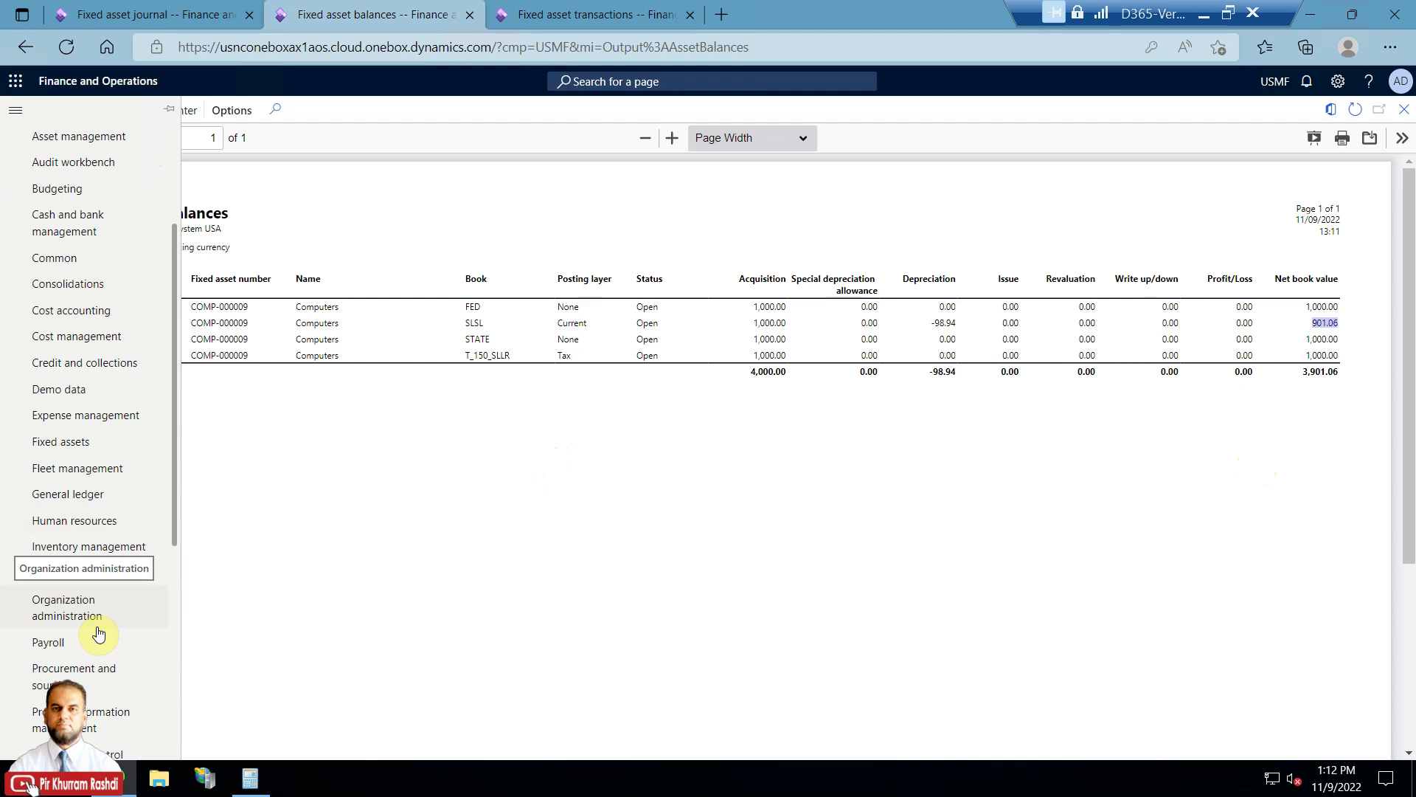
pyautogui.moveTo(176, 504); pyautogui.dragTo(185, 444)
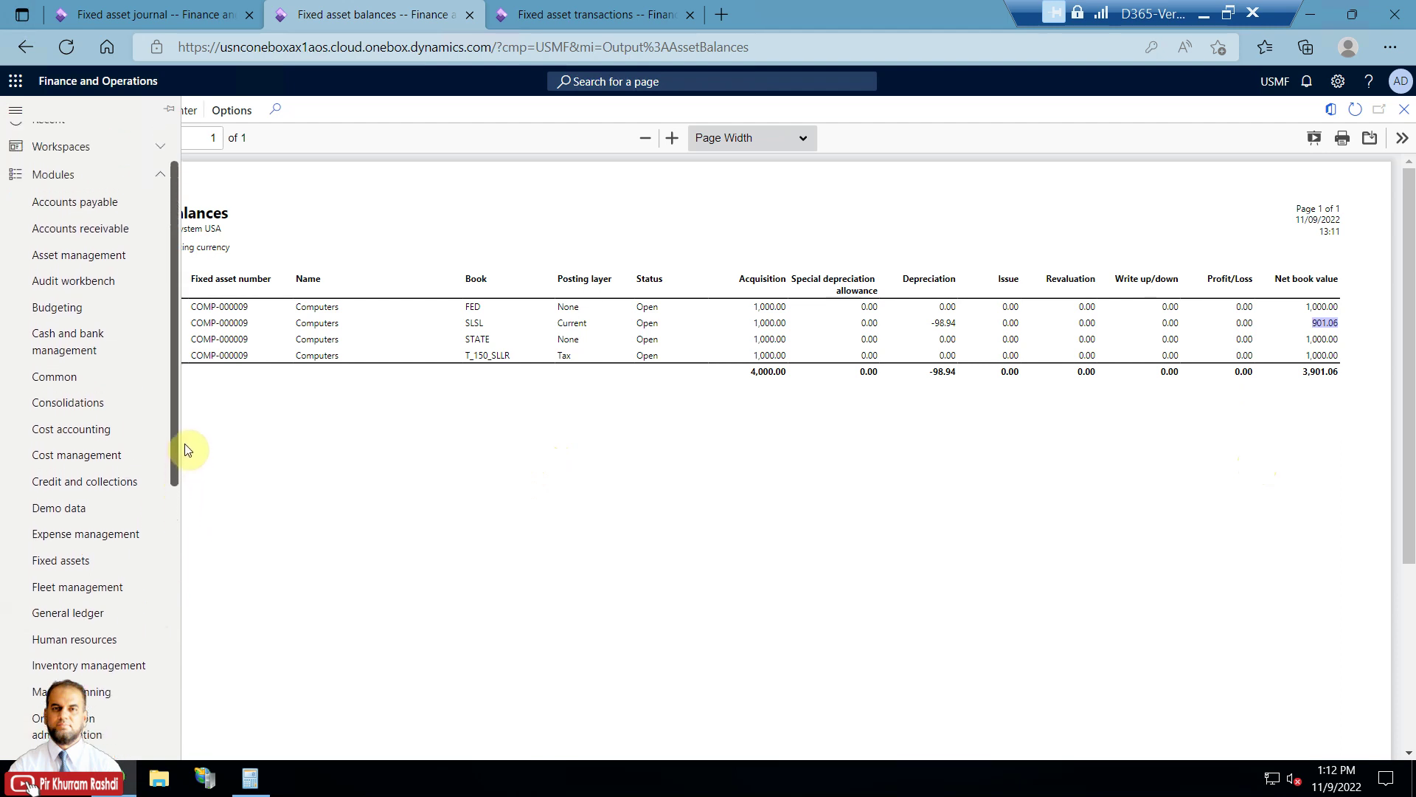
pyautogui.click(111, 571)
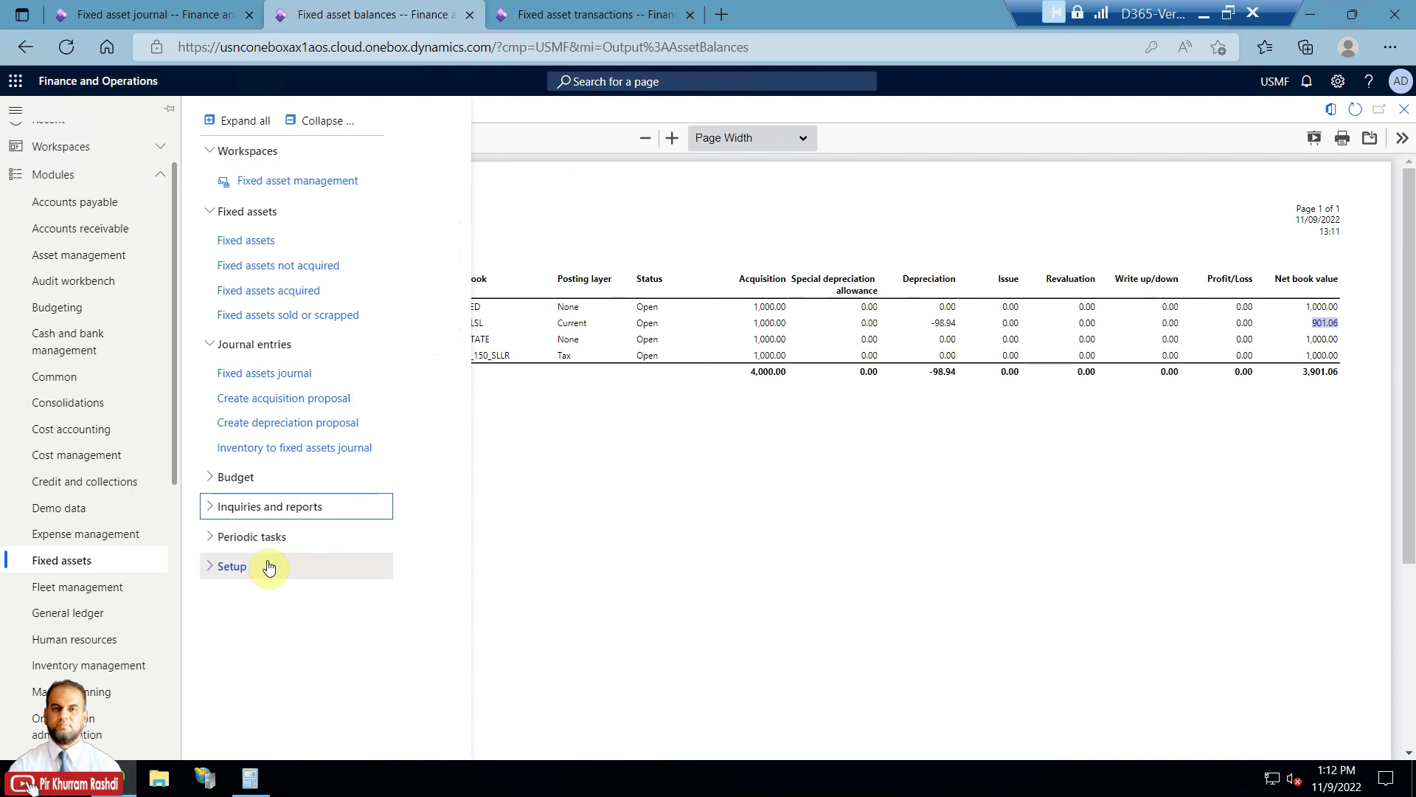
pyautogui.click(357, 566)
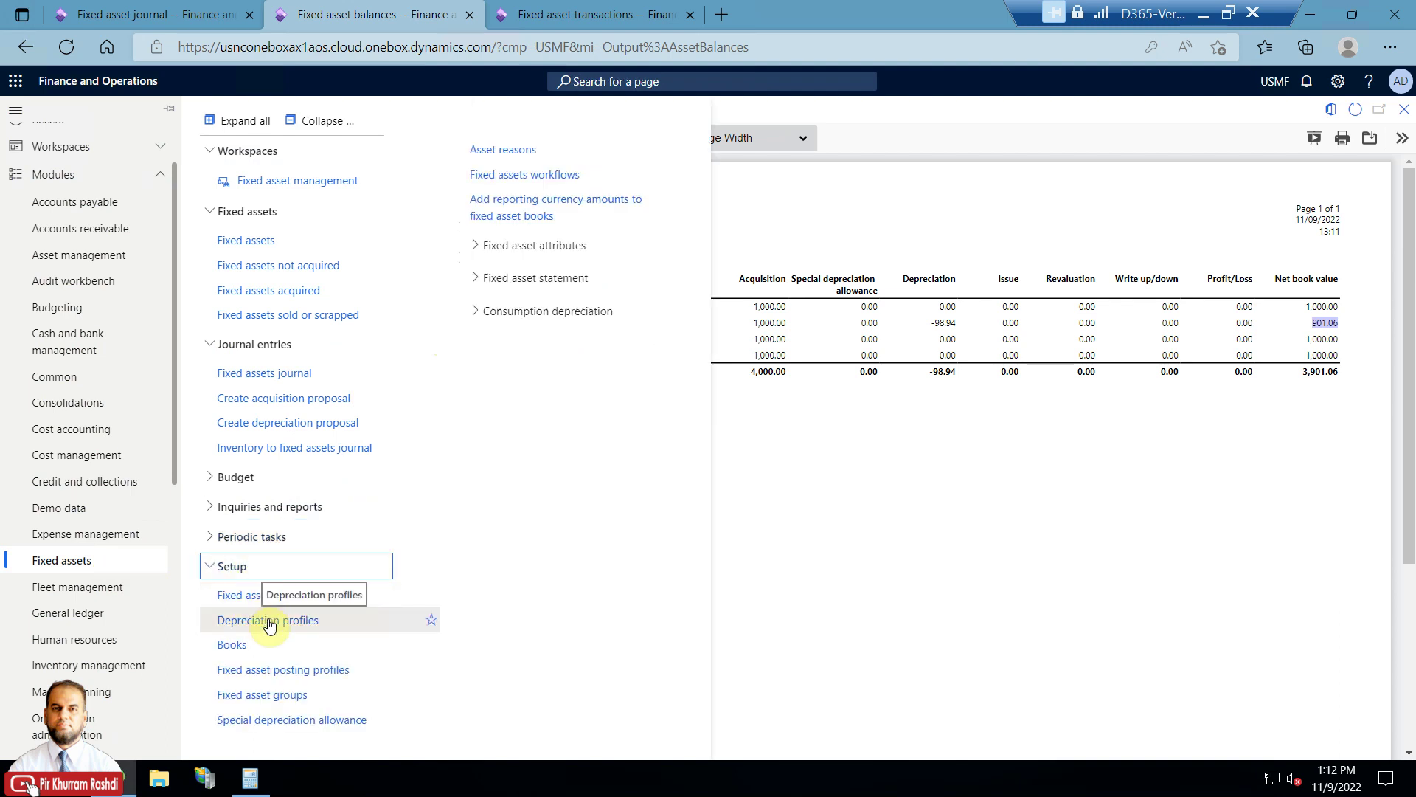
pyautogui.click(307, 668)
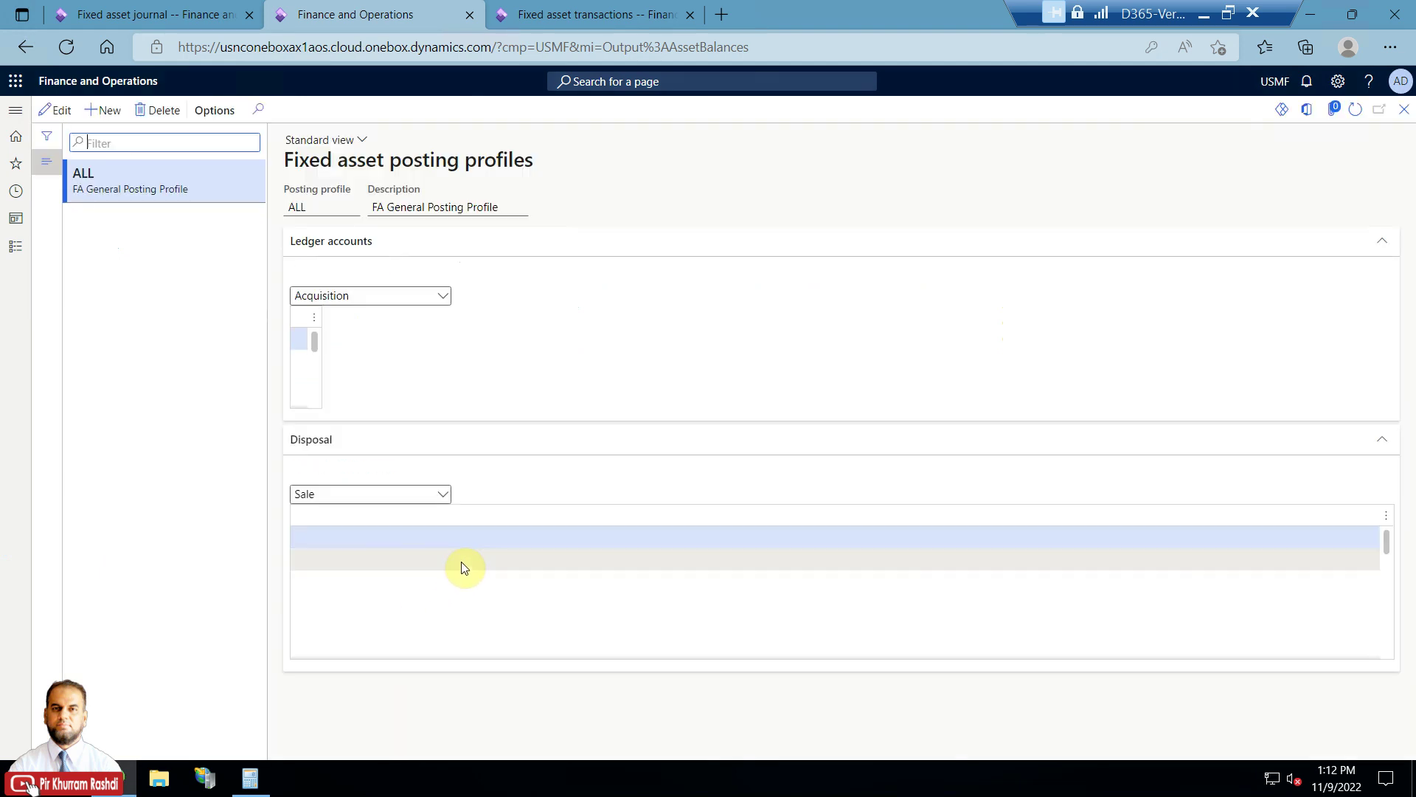
# Show the Depreciation ledger accounts of posting profile ALL and check the SLSL book's main and offset accounts.
pyautogui.click(443, 295)
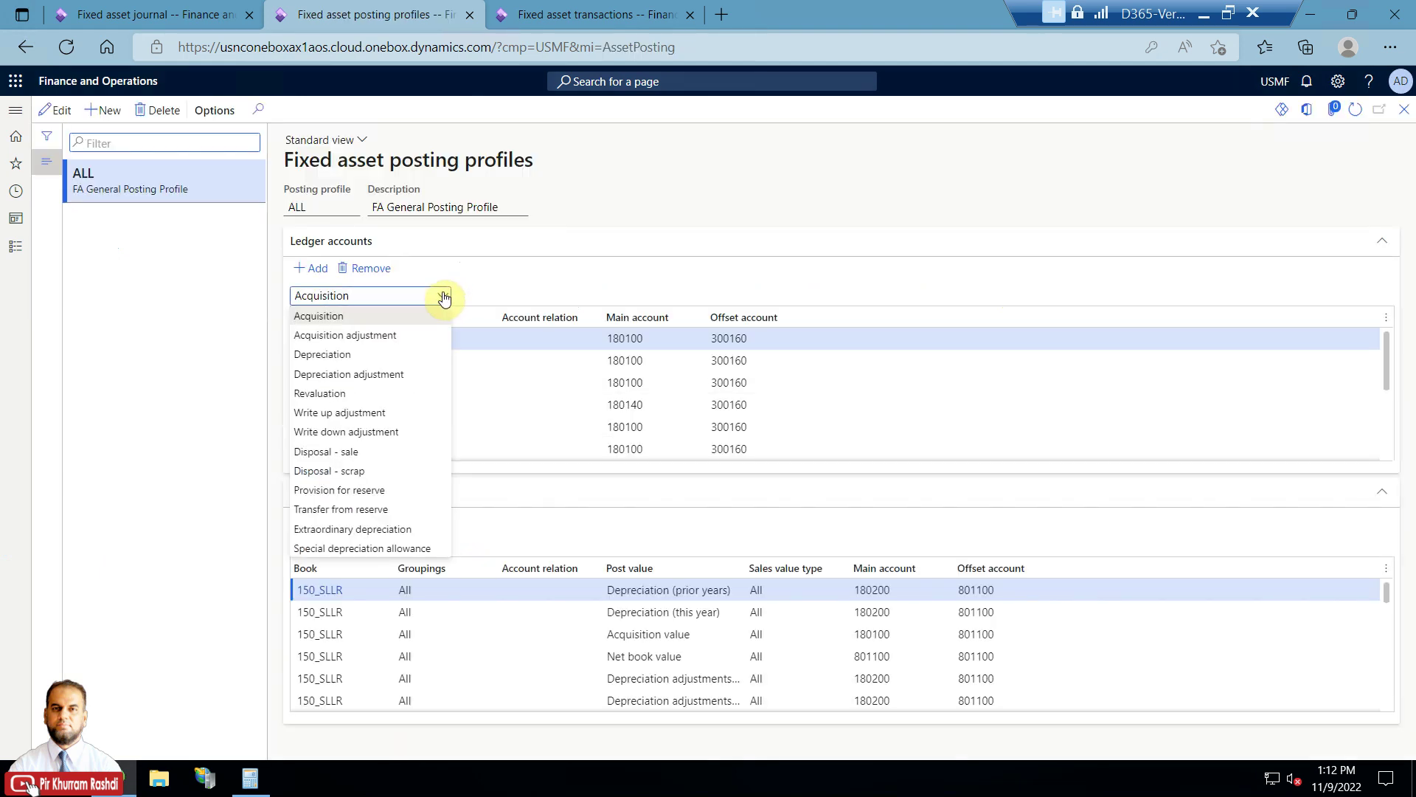
pyautogui.click(372, 356)
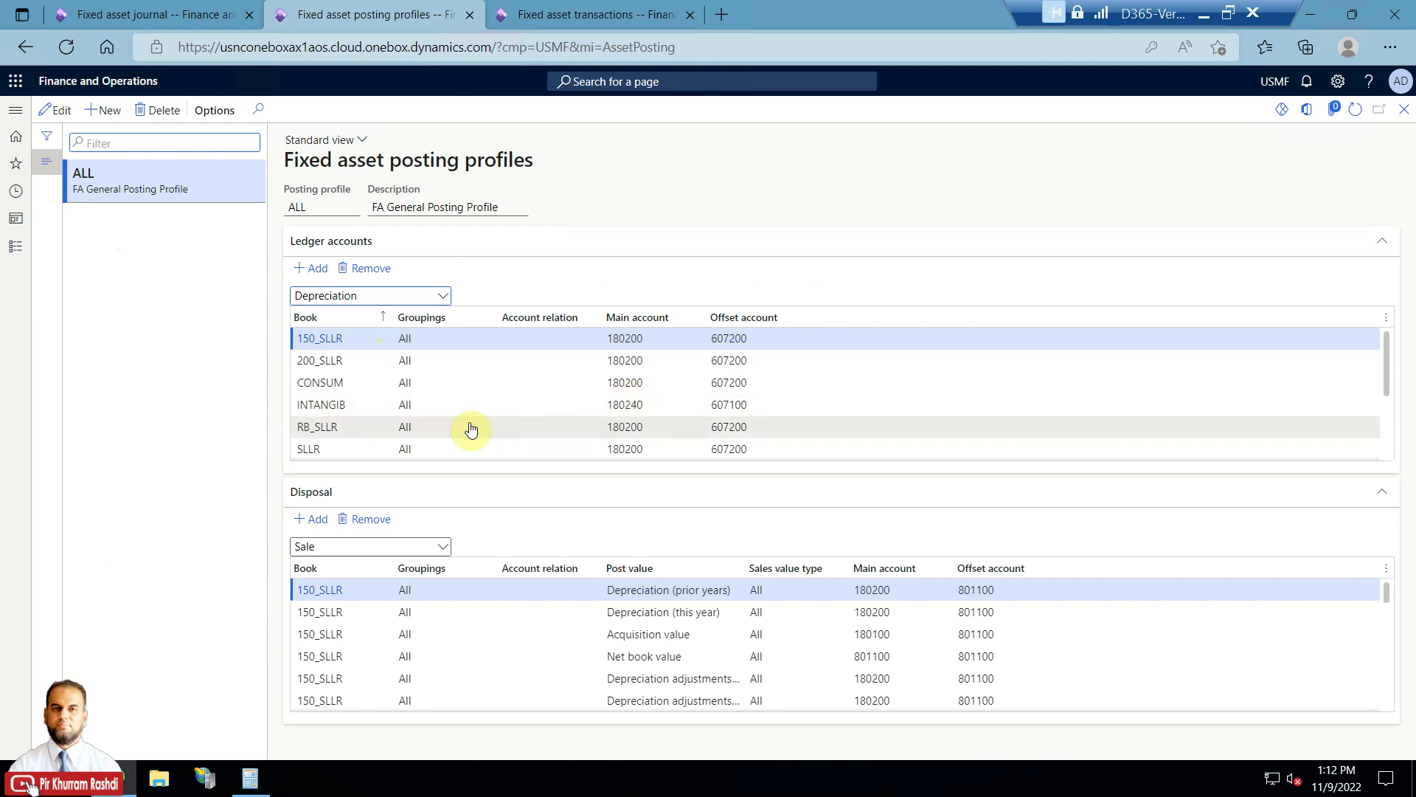
pyautogui.scroll(-2, 442, 428)
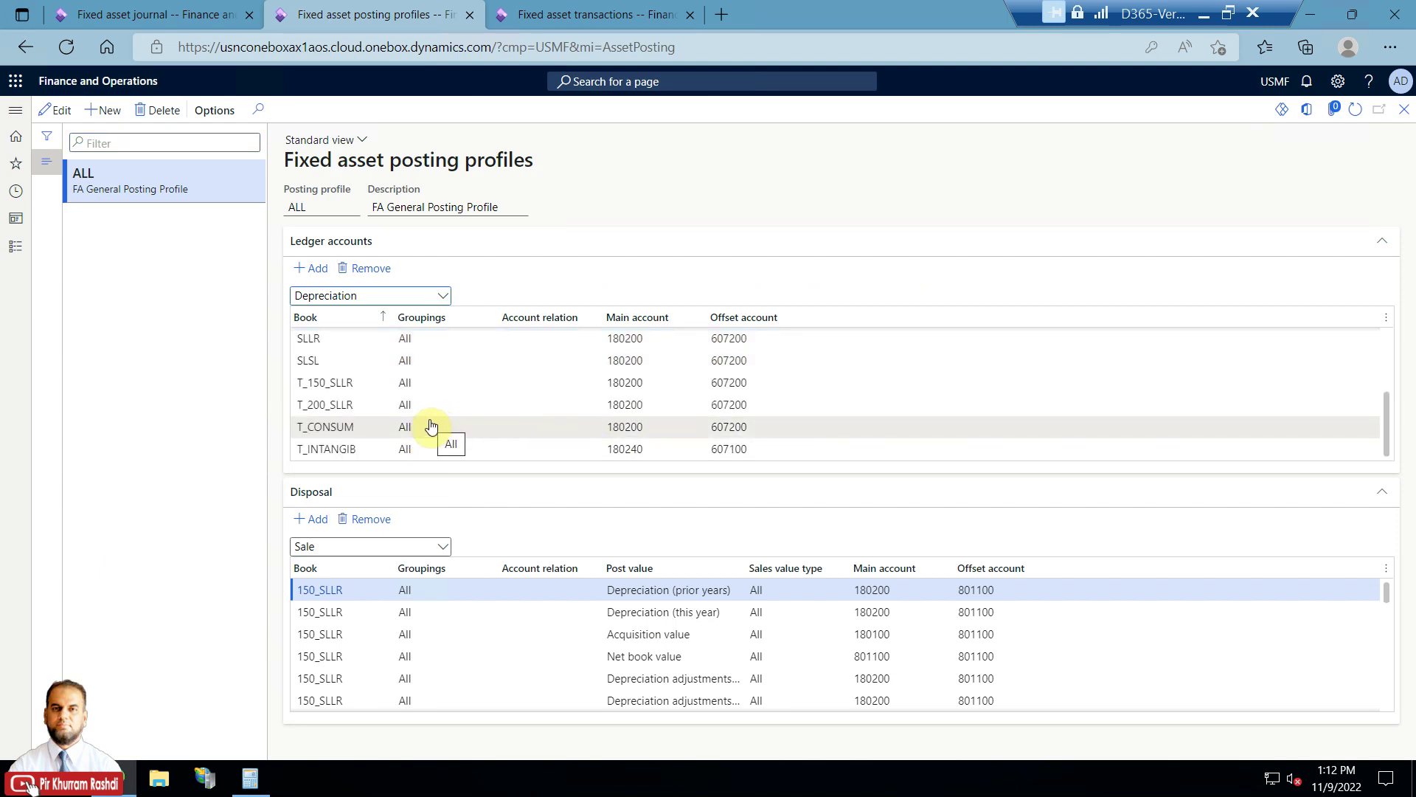
pyautogui.click(355, 360)
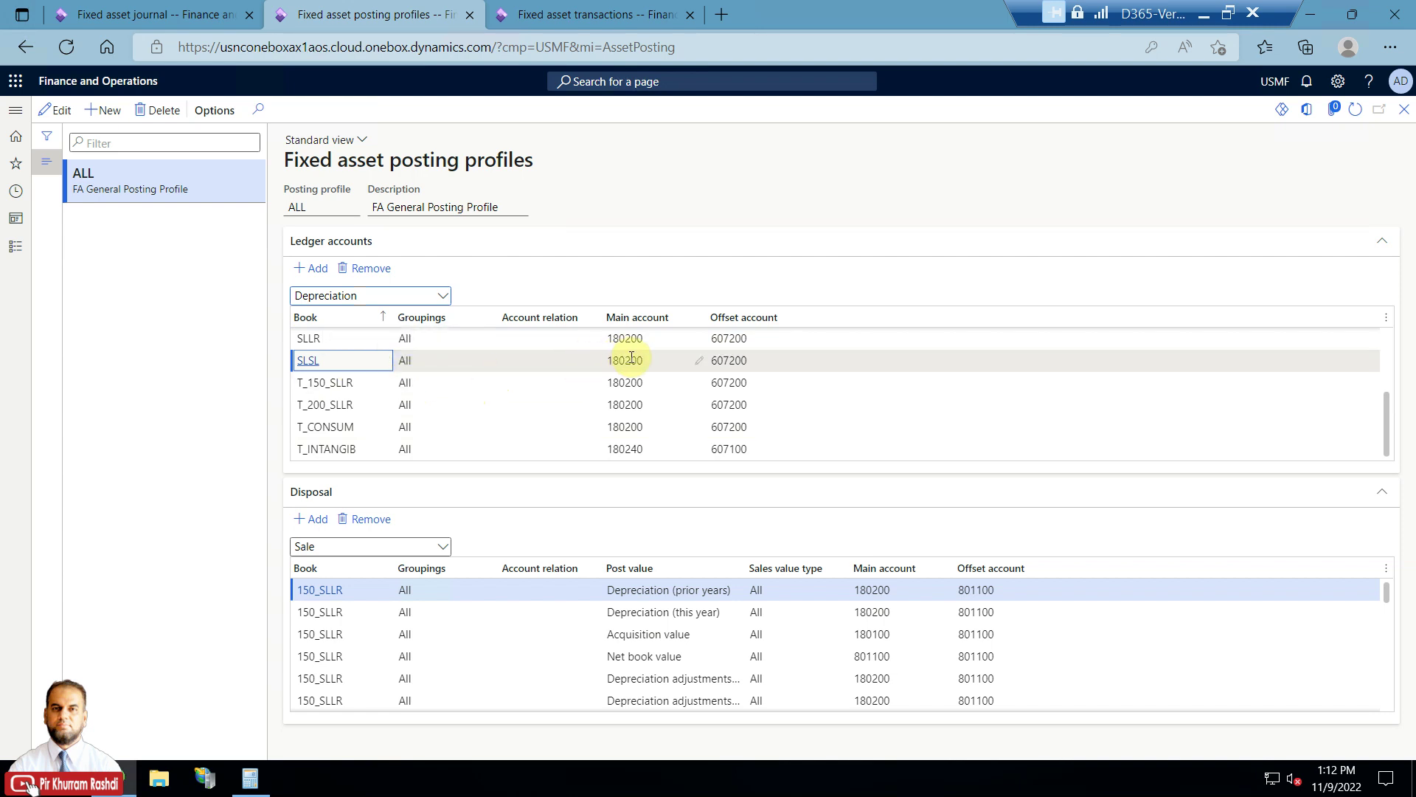
pyautogui.moveTo(643, 360)
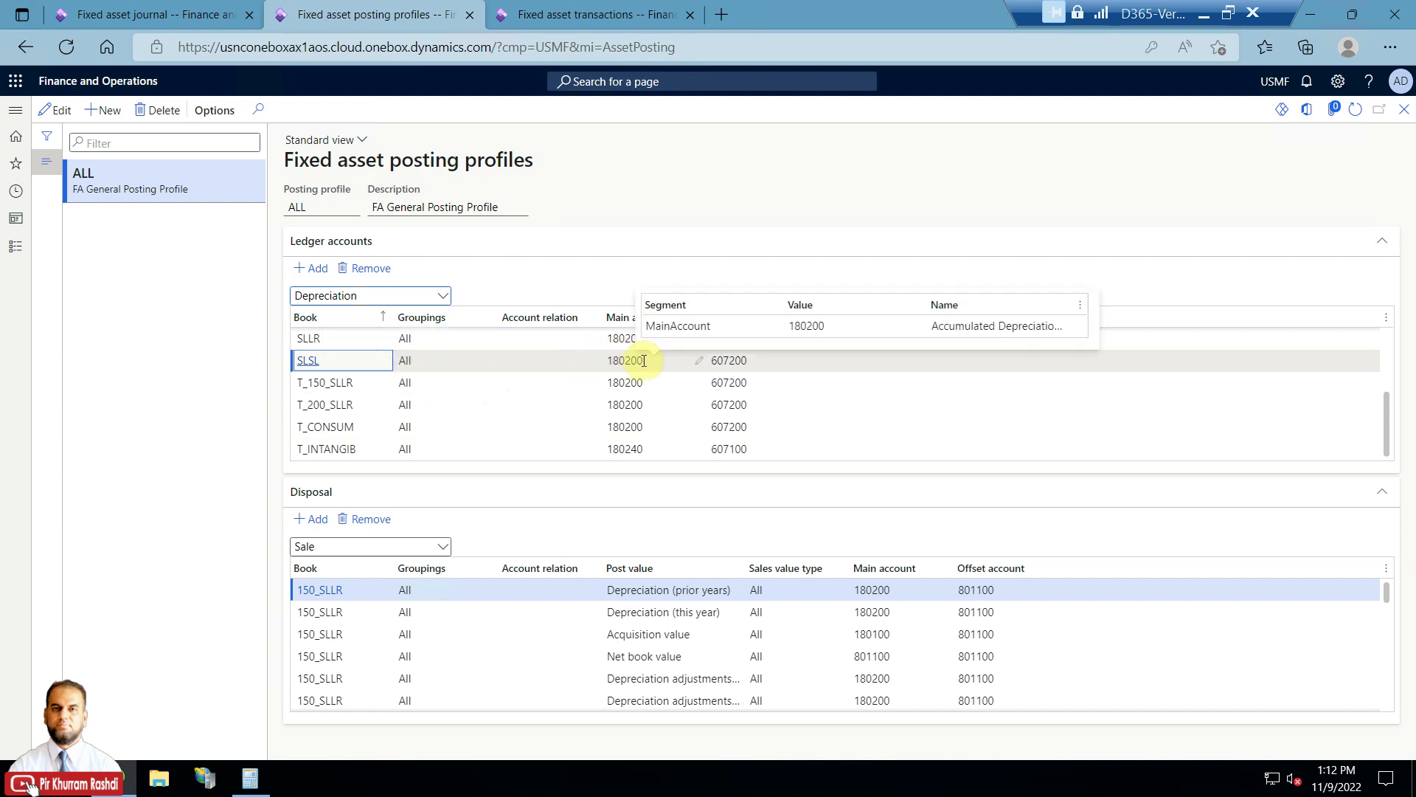
pyautogui.click(643, 360)
pyautogui.moveTo(626, 361); pyautogui.dragTo(723, 360)
pyautogui.click(713, 359)
pyautogui.doubleClick(725, 361)
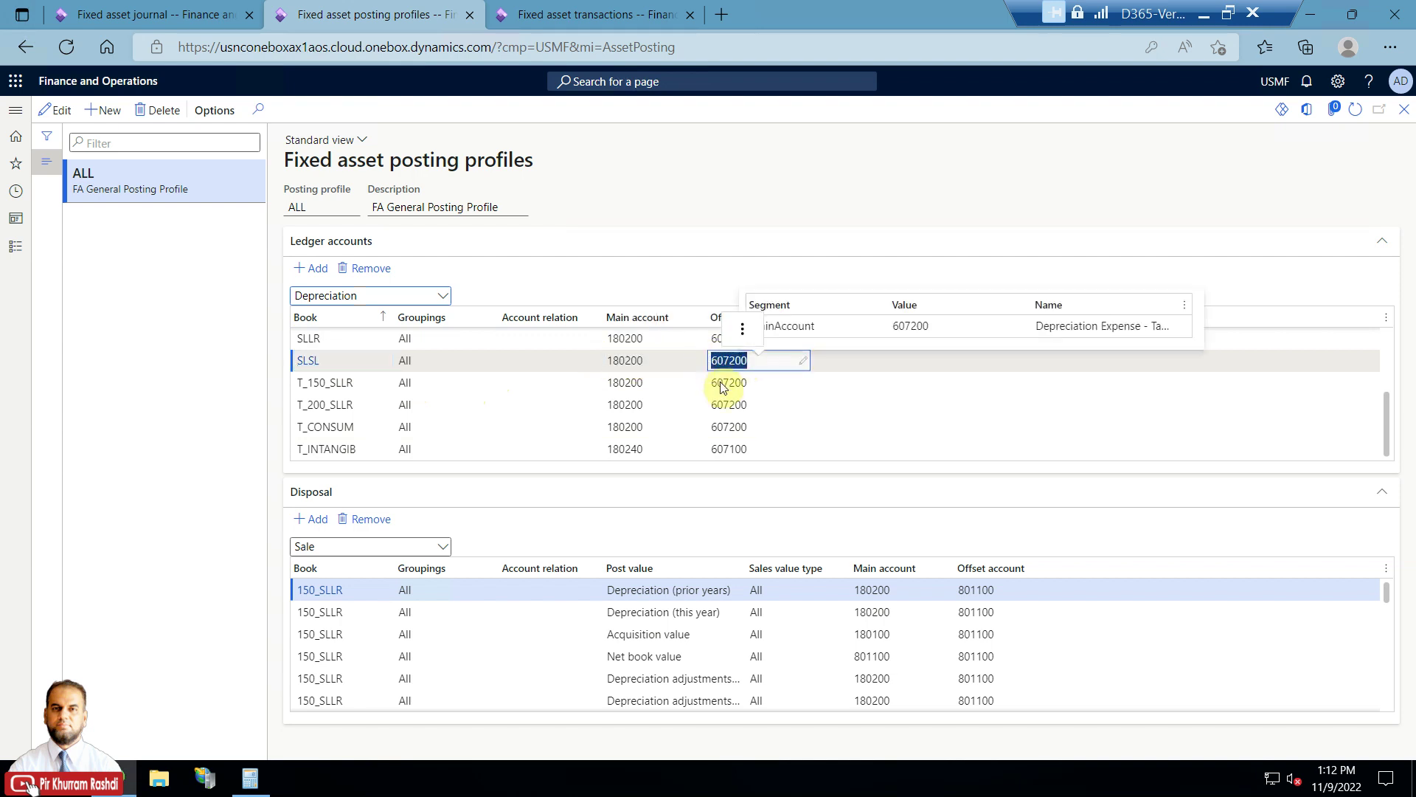